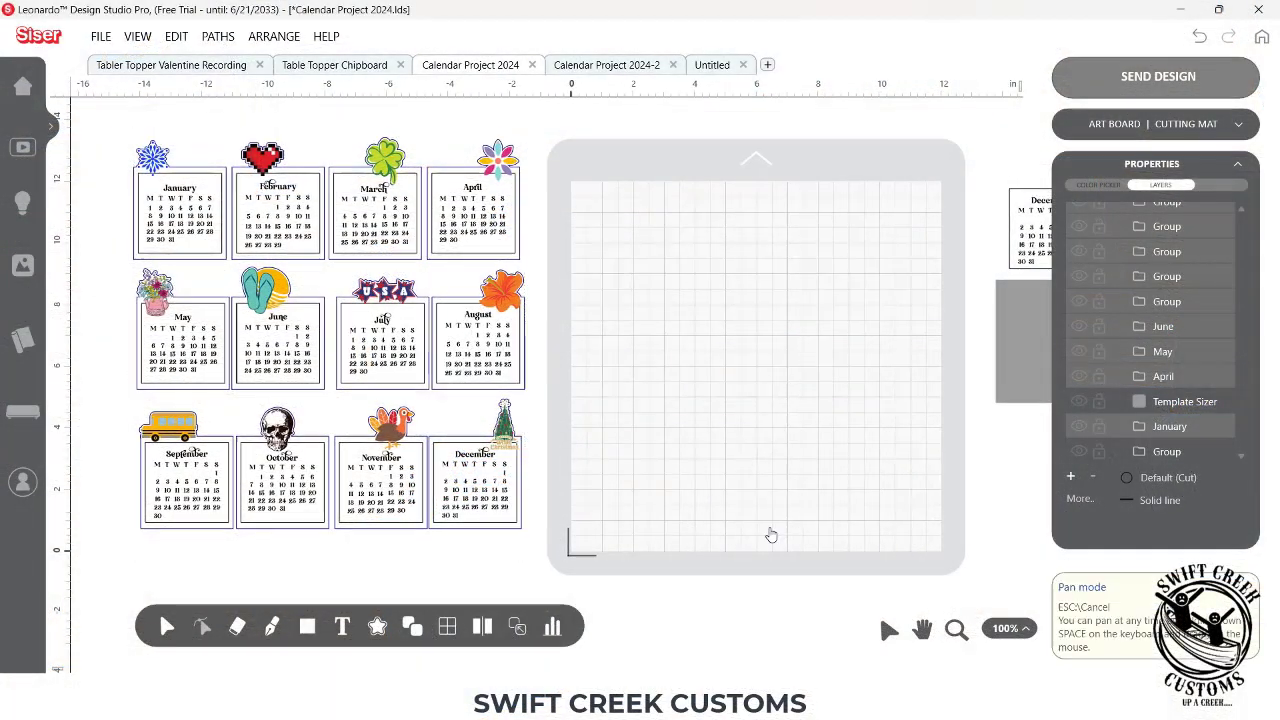
pyautogui.moveTo(771, 535); pyautogui.dragTo(738, 542)
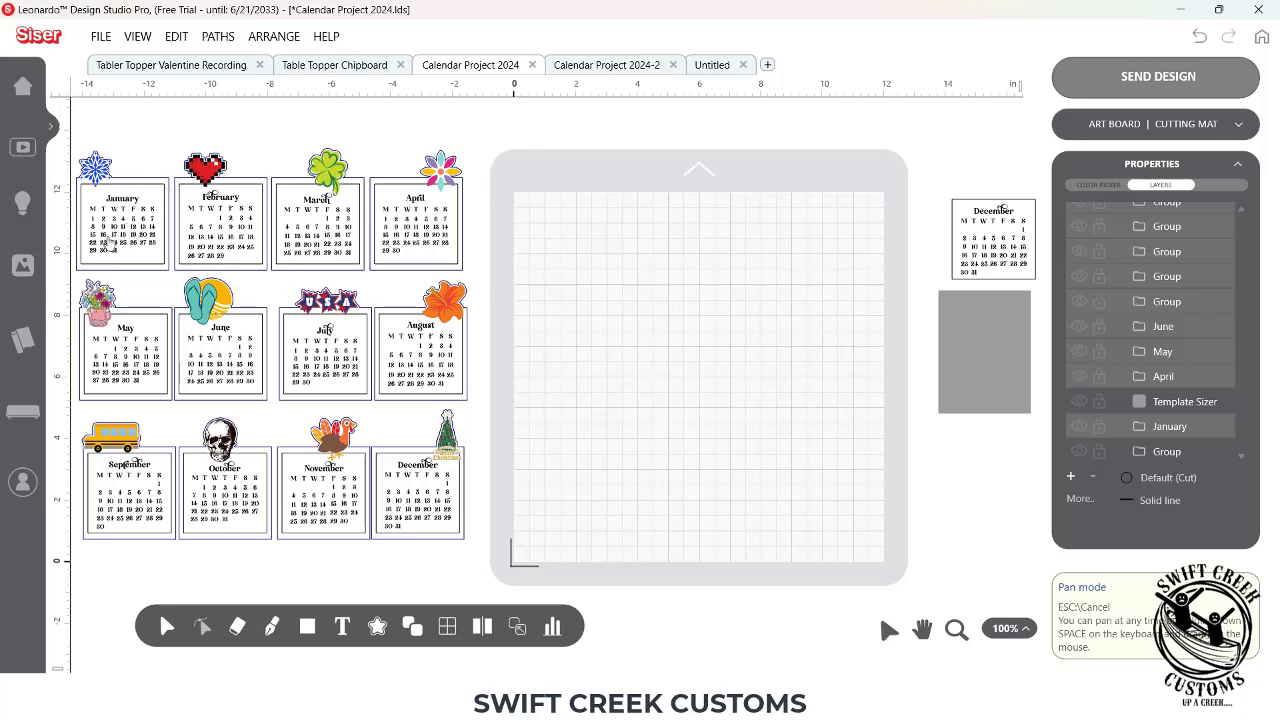
pyautogui.moveTo(118, 157); pyautogui.dragTo(138, 159)
pyautogui.hotkey('ctrl', 'a')
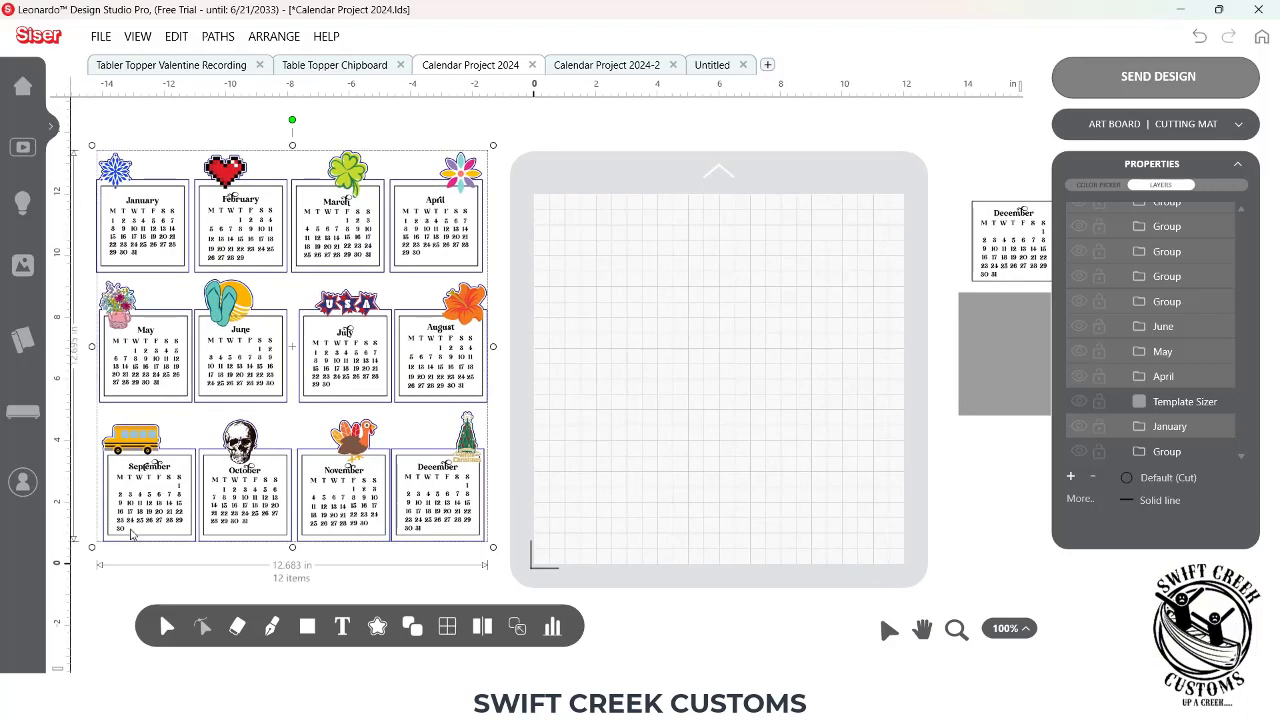
pyautogui.click(140, 192)
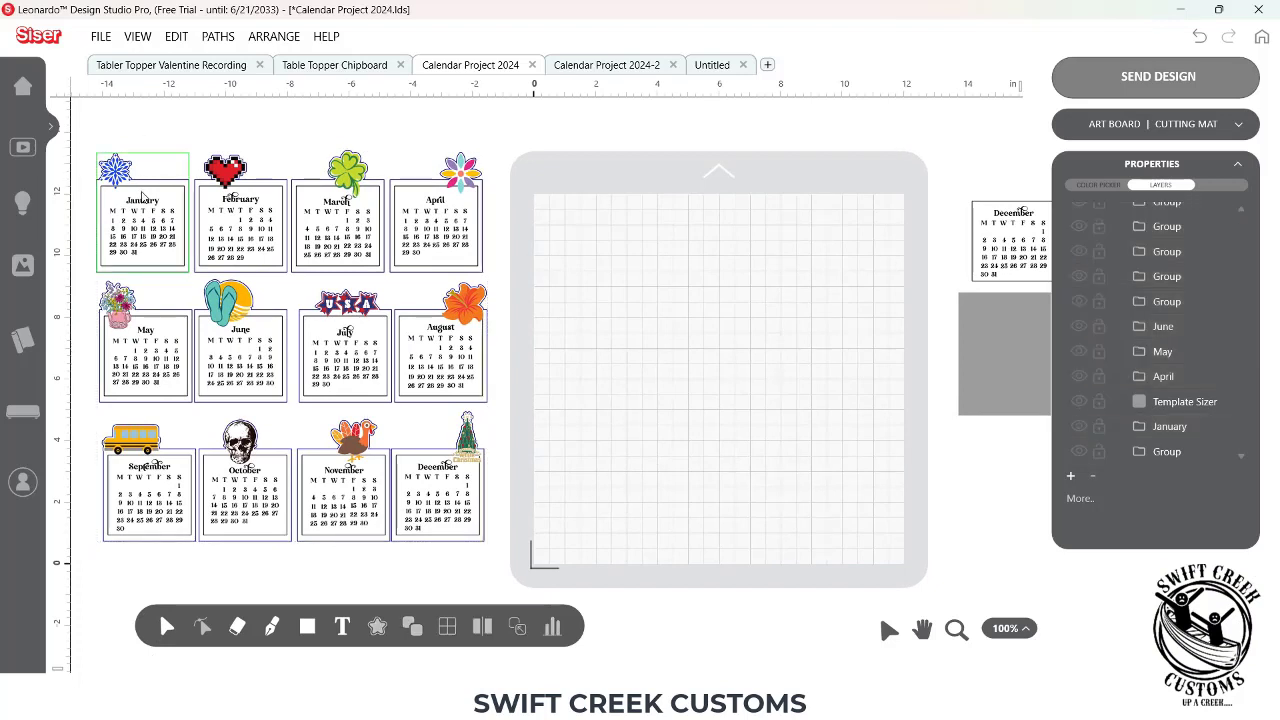
# Step: Try moving the January calendar group onto the cutting mat, and undo the move
pyautogui.click(143, 228)
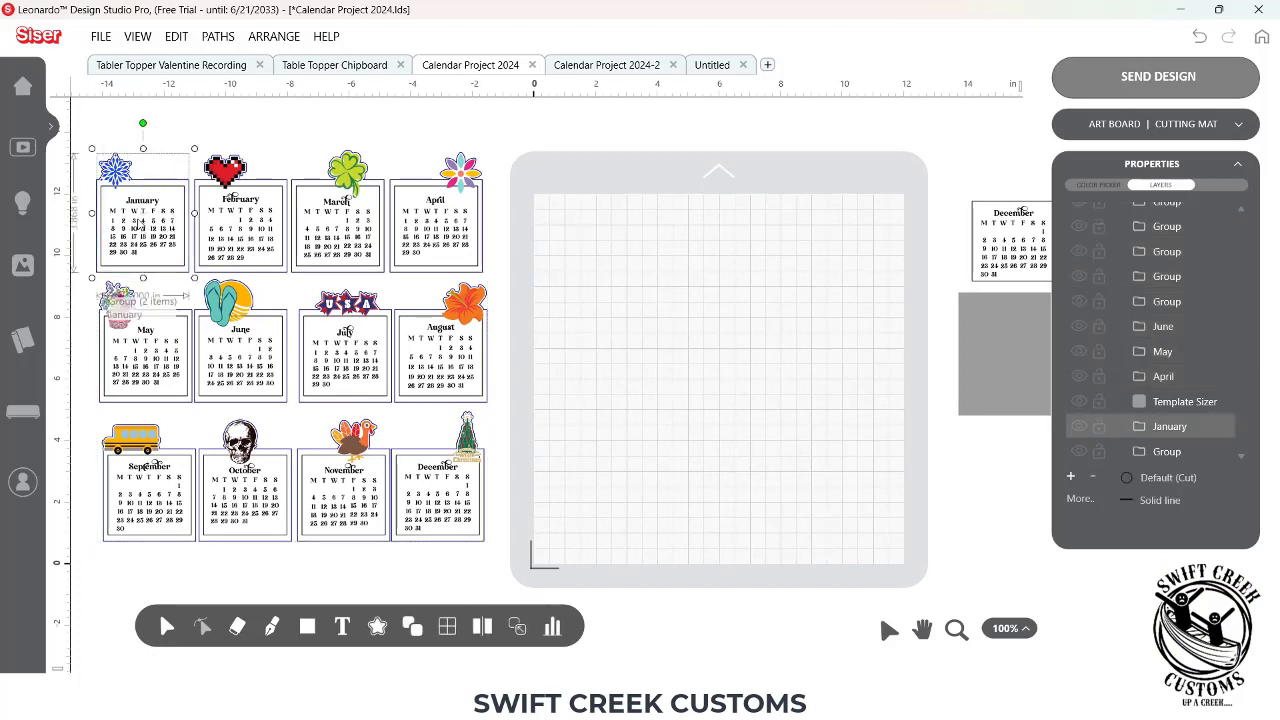
pyautogui.moveTo(123, 223); pyautogui.dragTo(585, 273)
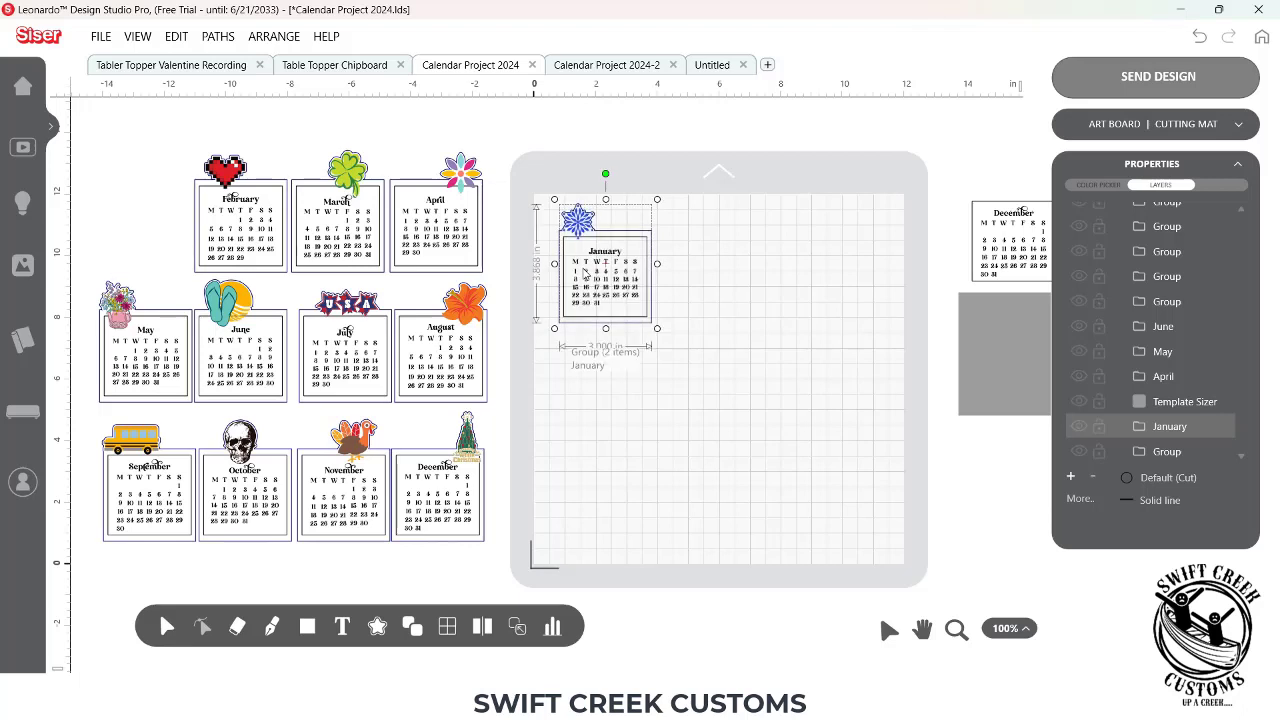
pyautogui.click(699, 263)
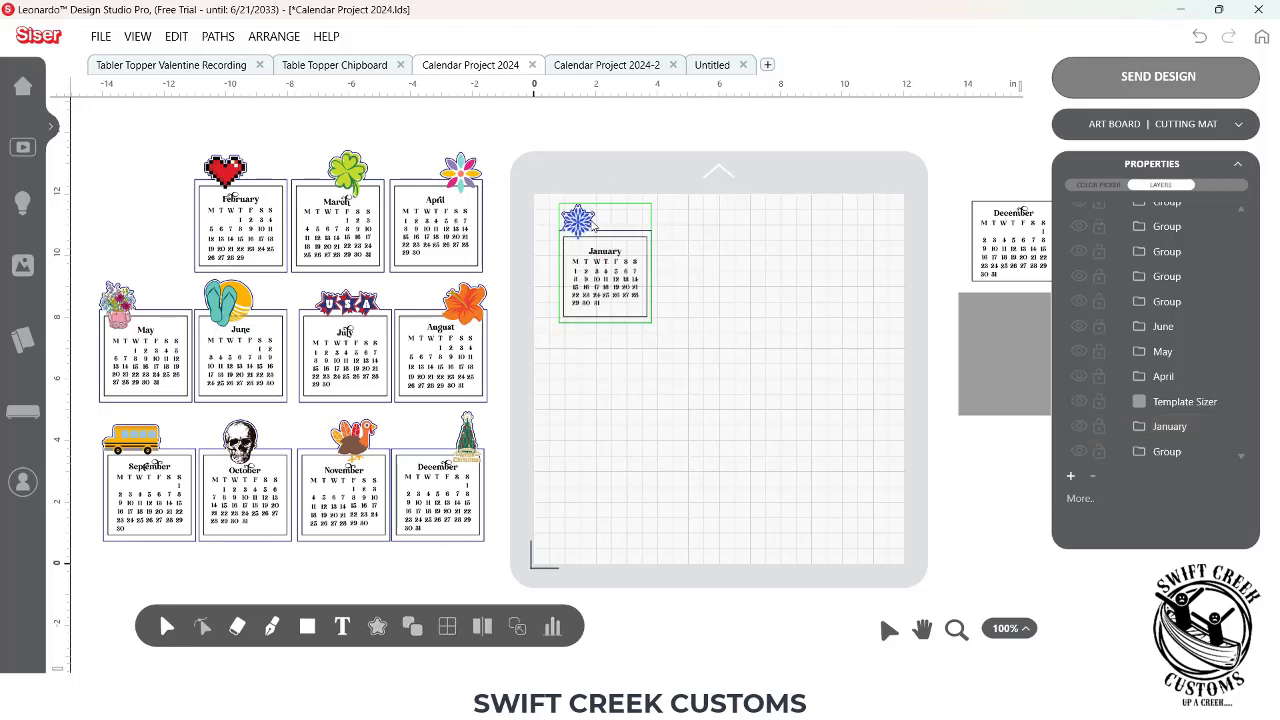
pyautogui.click(605, 275)
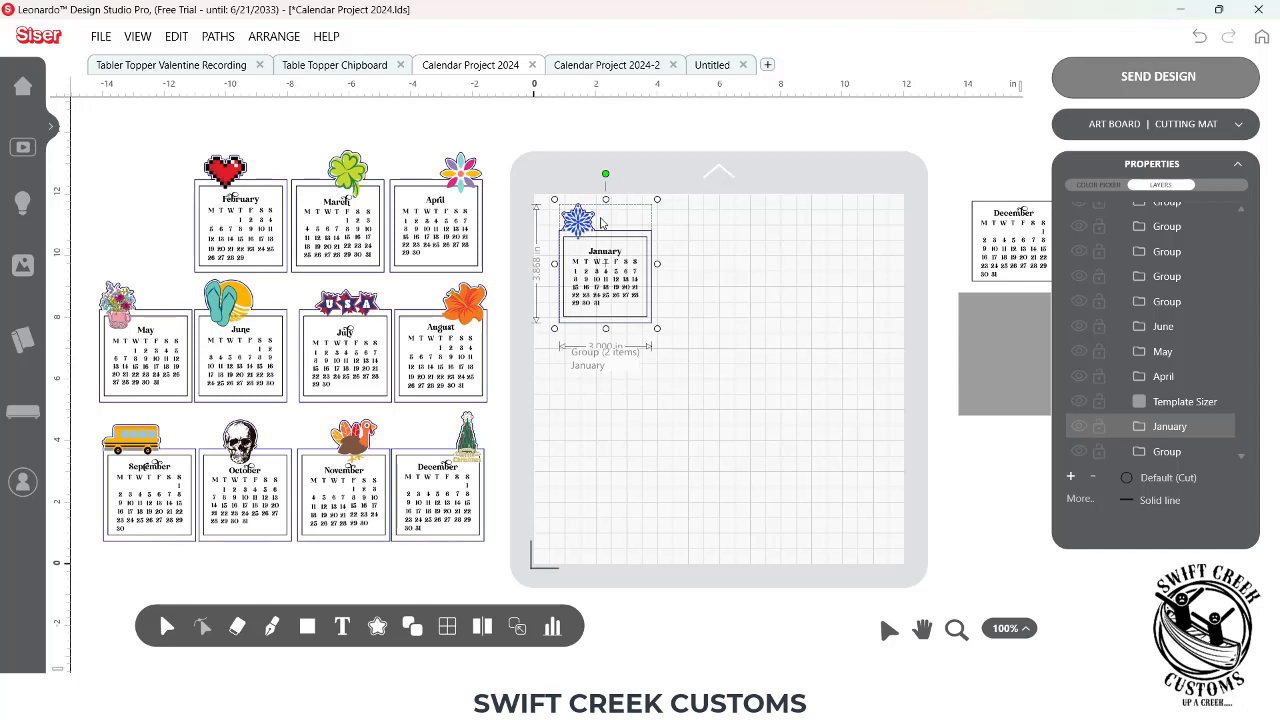
pyautogui.hotkey('ctrl', 'z')
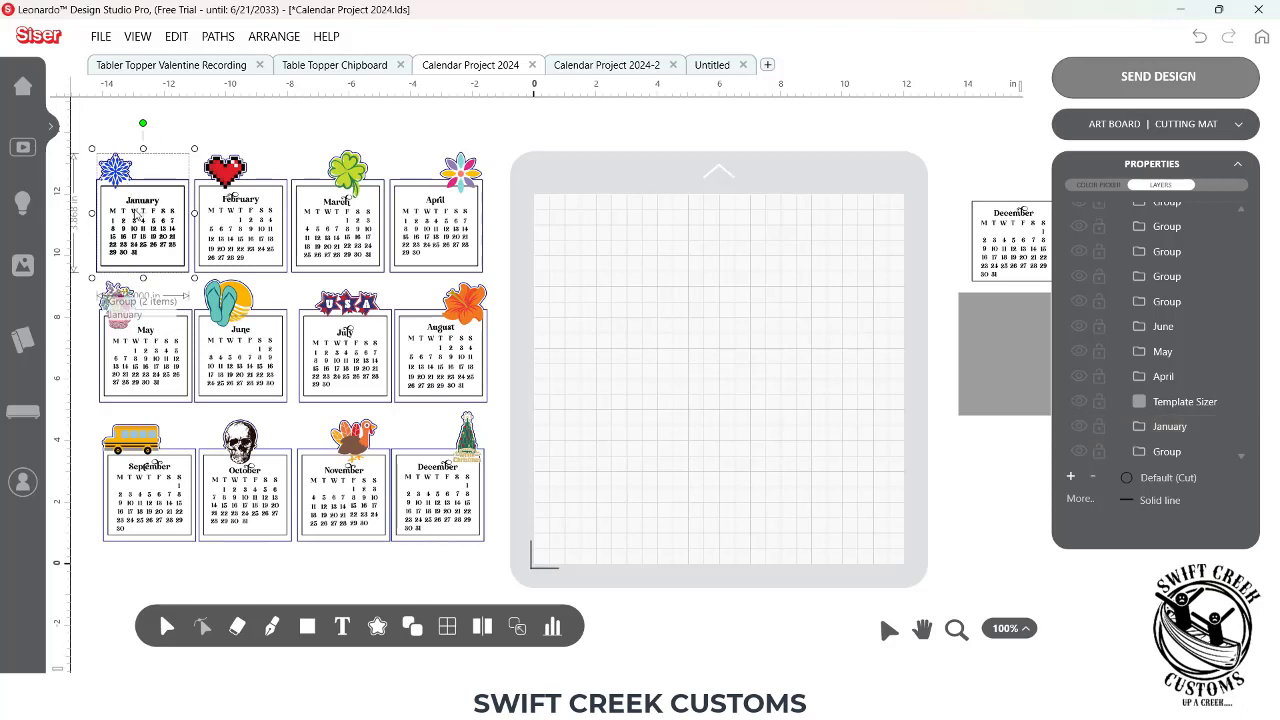
# Step: Place a copy of the January calendar group on the upper part of the cutting mat, keeping the original in the calendar set
pyautogui.moveTo(133, 212); pyautogui.dragTo(604, 267)
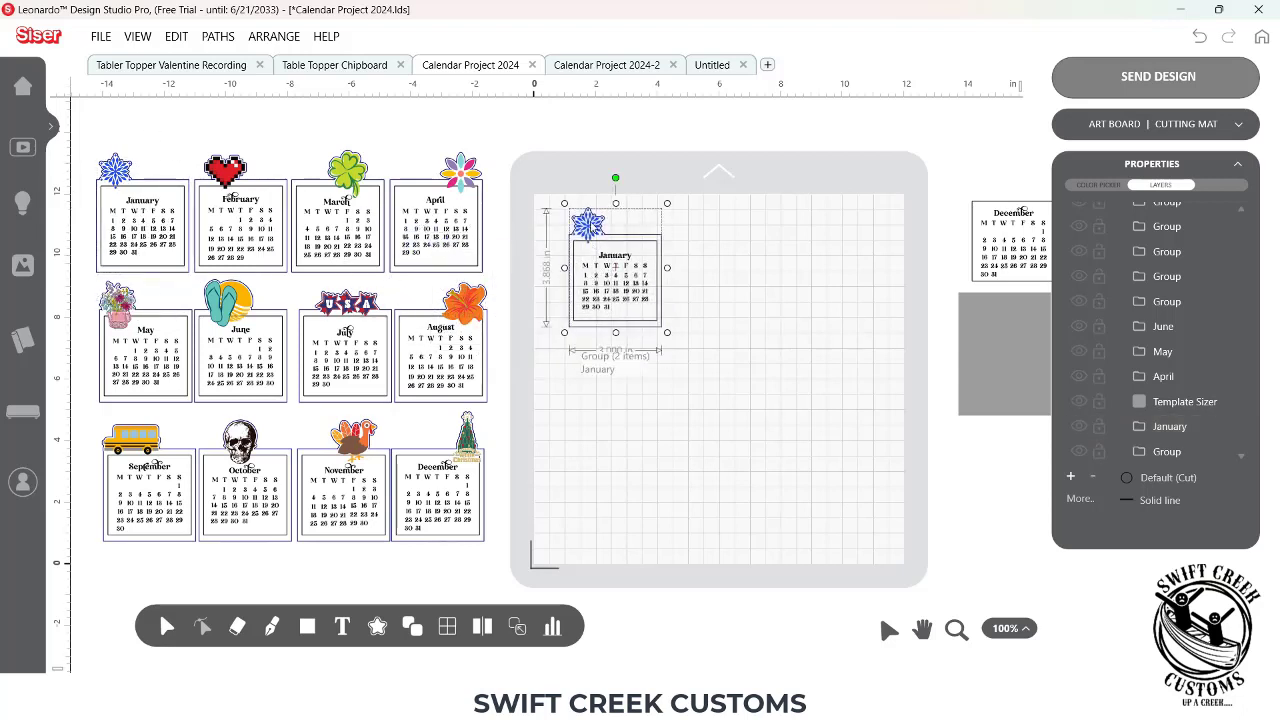
pyautogui.click(682, 233)
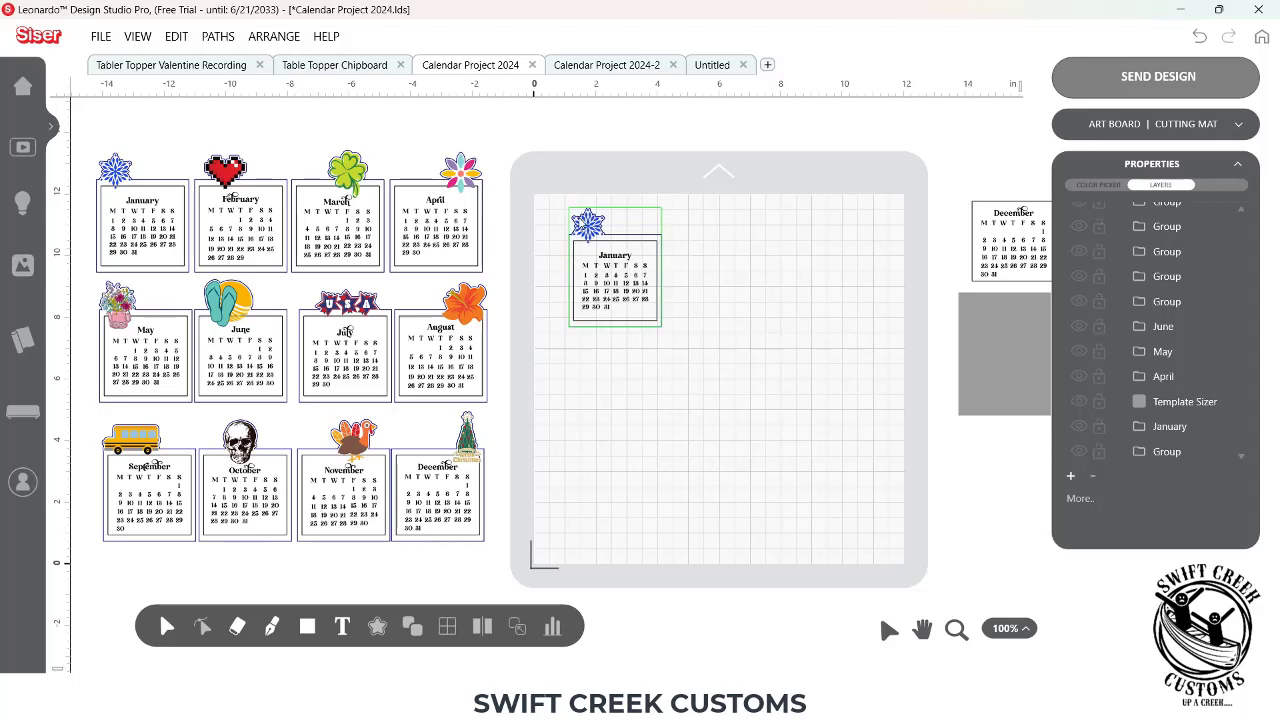
# Step: Move the gray template rectangle onto the mat and place a copy of the separate December calendar group below January
pyautogui.hscroll(3, 700, 267)
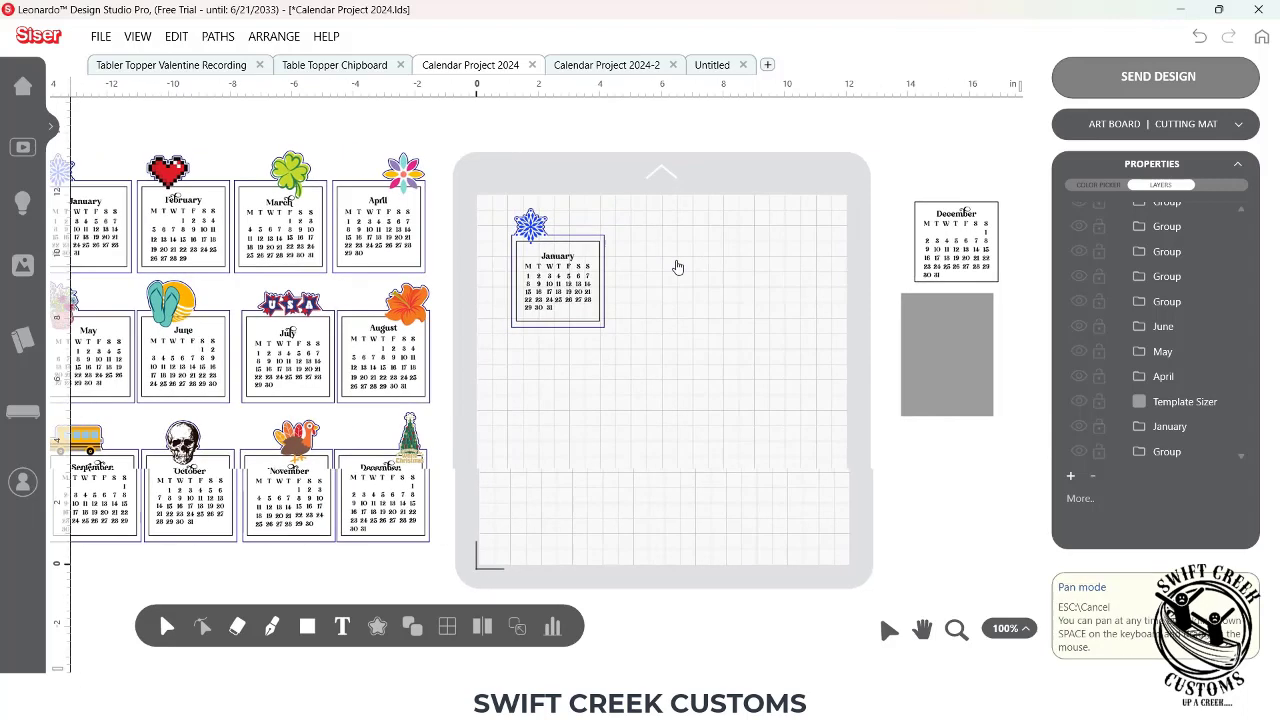
pyautogui.moveTo(916, 321); pyautogui.dragTo(714, 239)
pyautogui.click(887, 200)
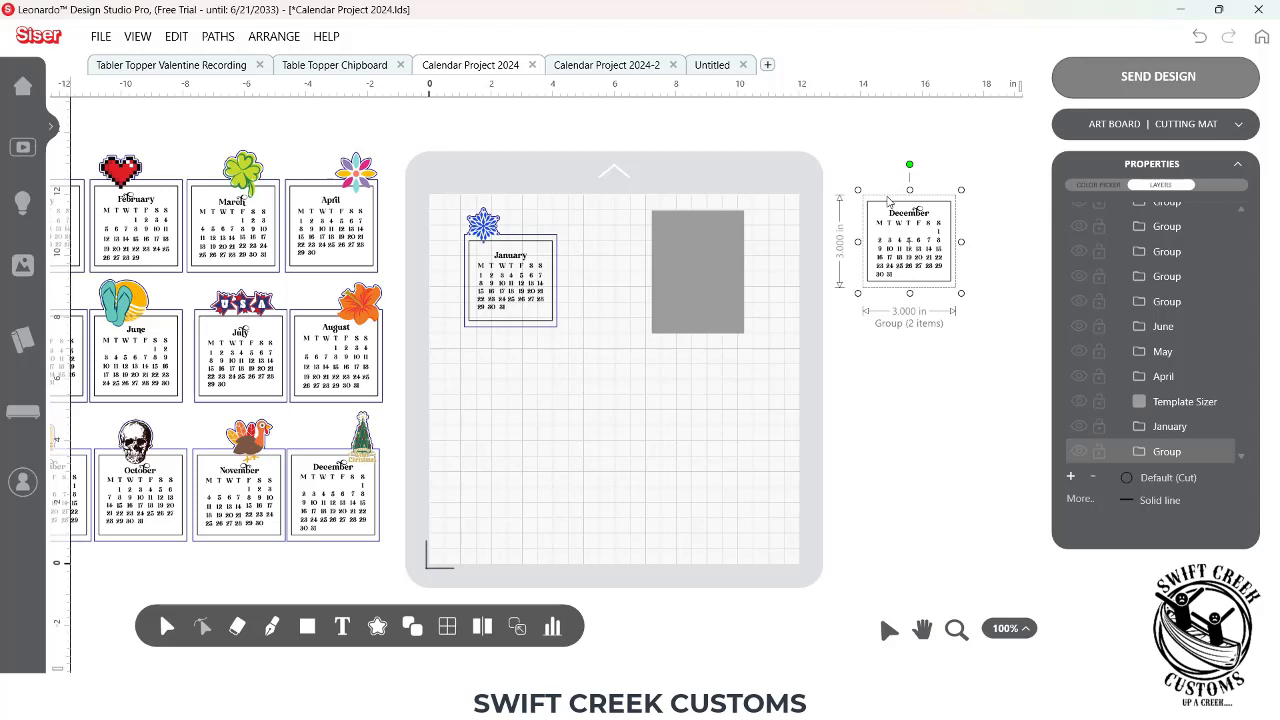
pyautogui.moveTo(890, 200); pyautogui.dragTo(510, 376)
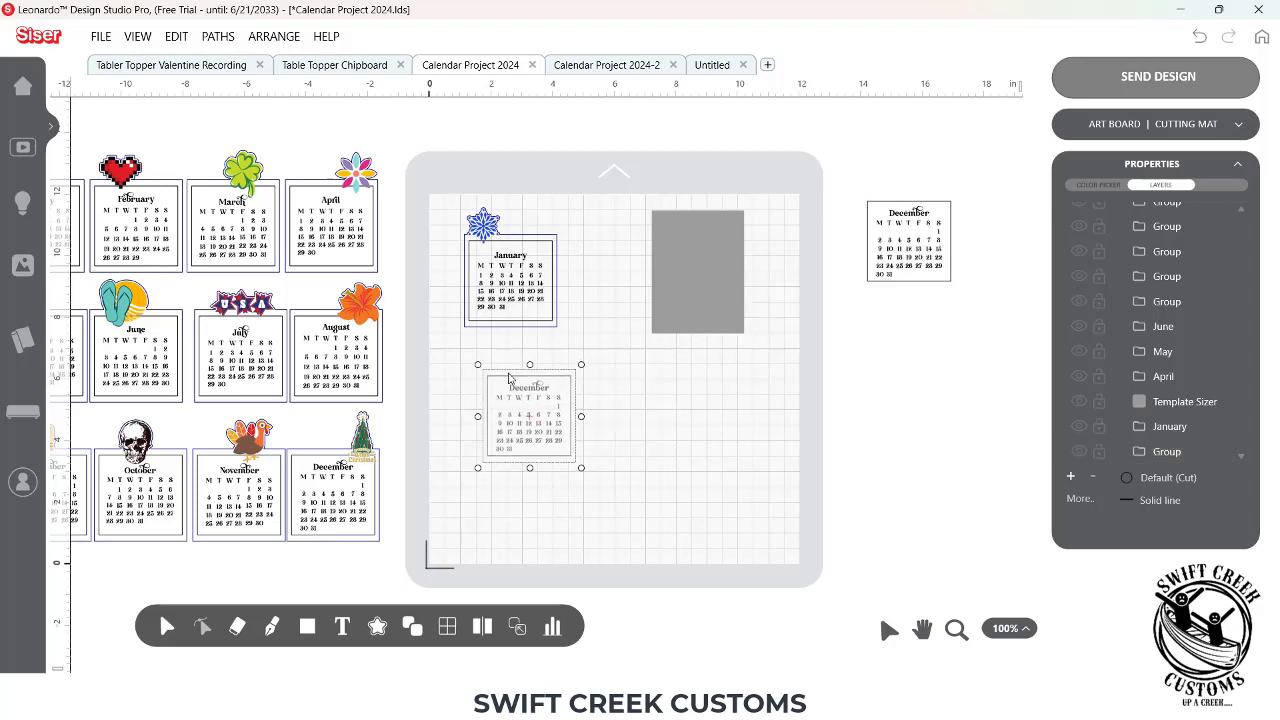
# Step: Ungroup the December copy and move its calendar off the mat, leaving its blank white square below January
pyautogui.rightClick(510, 376)
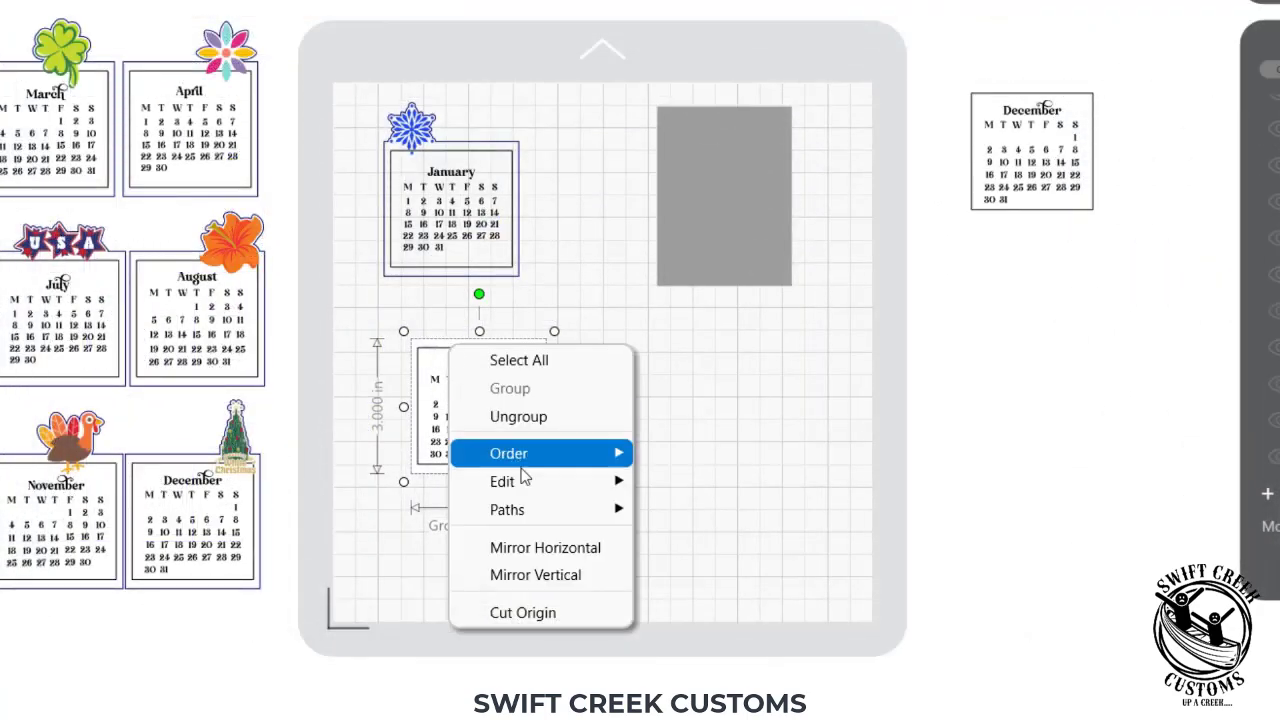
pyautogui.click(520, 416)
pyautogui.moveTo(545, 400); pyautogui.dragTo(1104, 370)
pyautogui.moveTo(535, 442); pyautogui.dragTo(527, 313)
pyautogui.hotkey('ctrl', 'z')
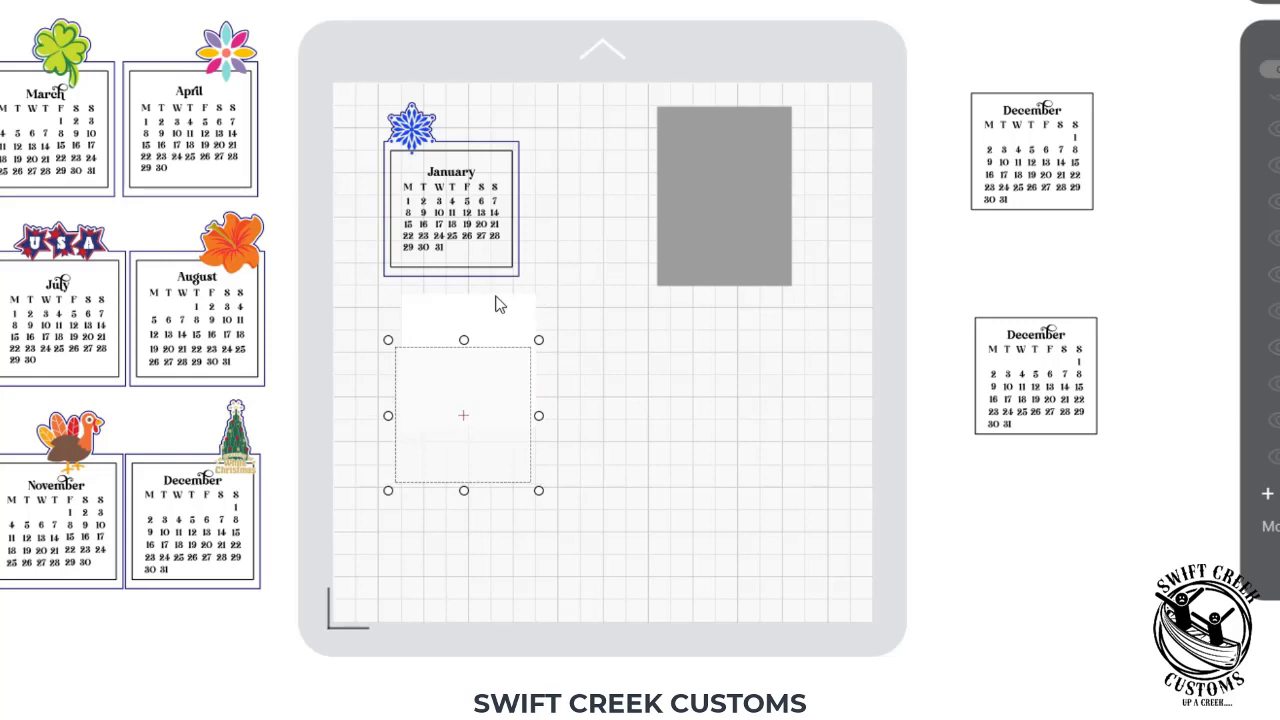
# Step: Ungroup the January calendar on the mat so its artwork separates from the snowflake-shaped cut outline
pyautogui.click(502, 278)
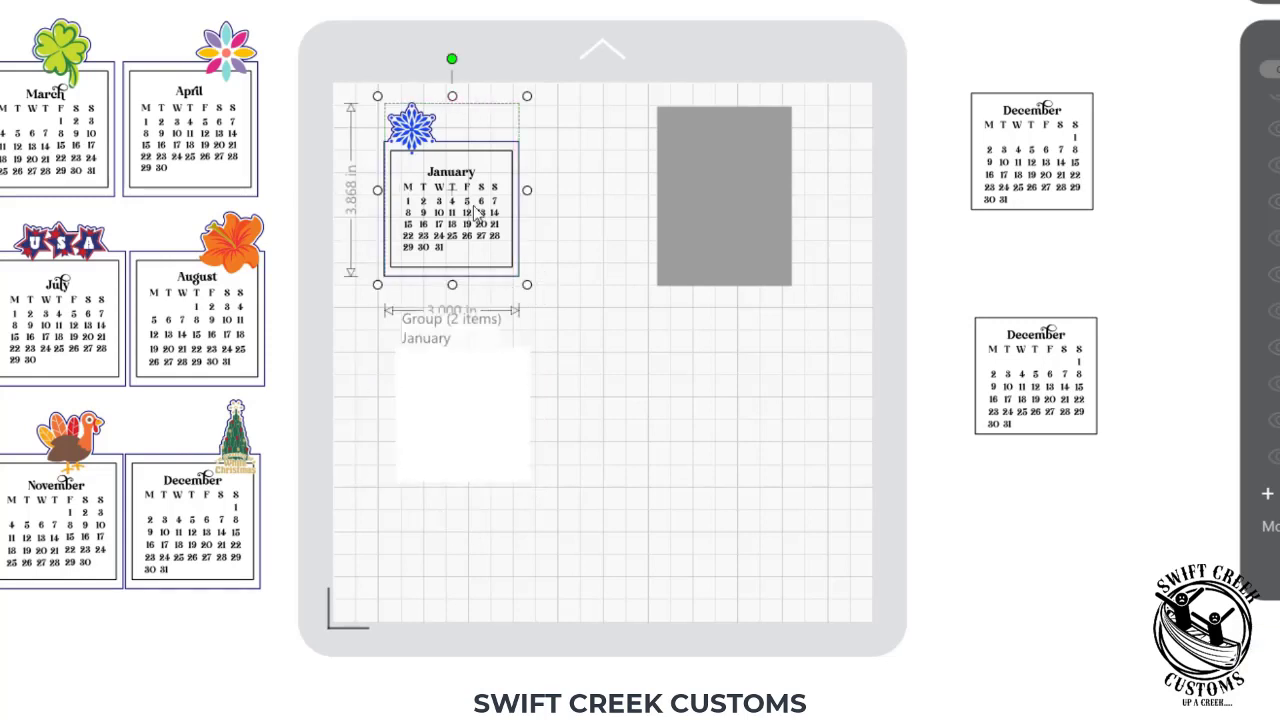
pyautogui.rightClick(419, 141)
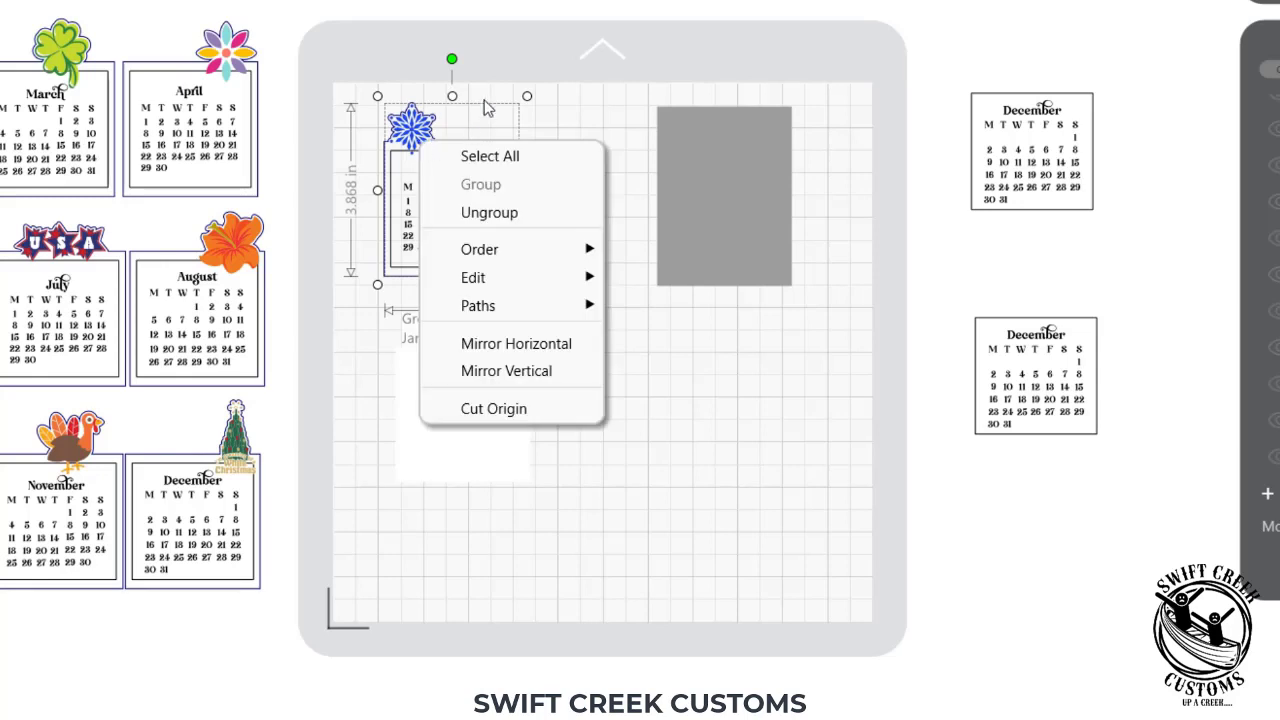
pyautogui.click(403, 145)
pyautogui.moveTo(403, 145); pyautogui.dragTo(430, 145)
pyautogui.rightClick(432, 143)
pyautogui.click(491, 222)
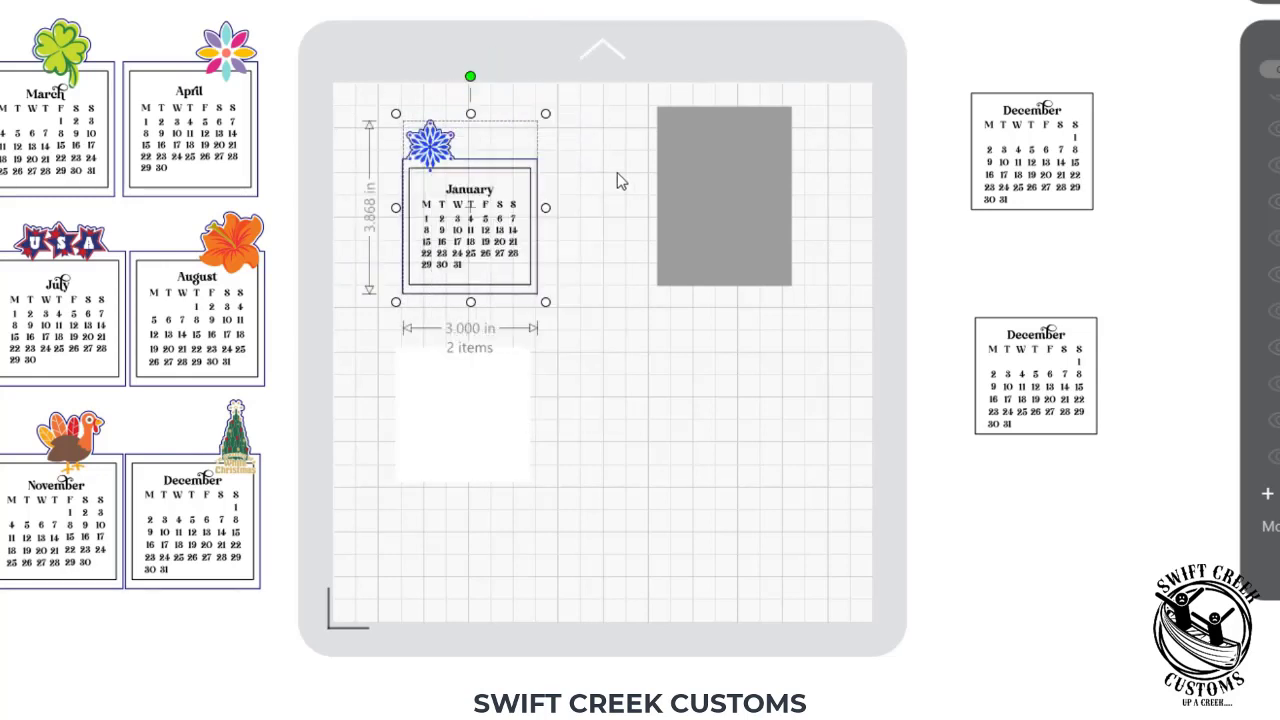
# Step: Move the January artwork off its cut outline onto the white square, and arrange the order so the artwork lies in front
pyautogui.click(617, 180)
pyautogui.moveTo(451, 106); pyautogui.dragTo(424, 345)
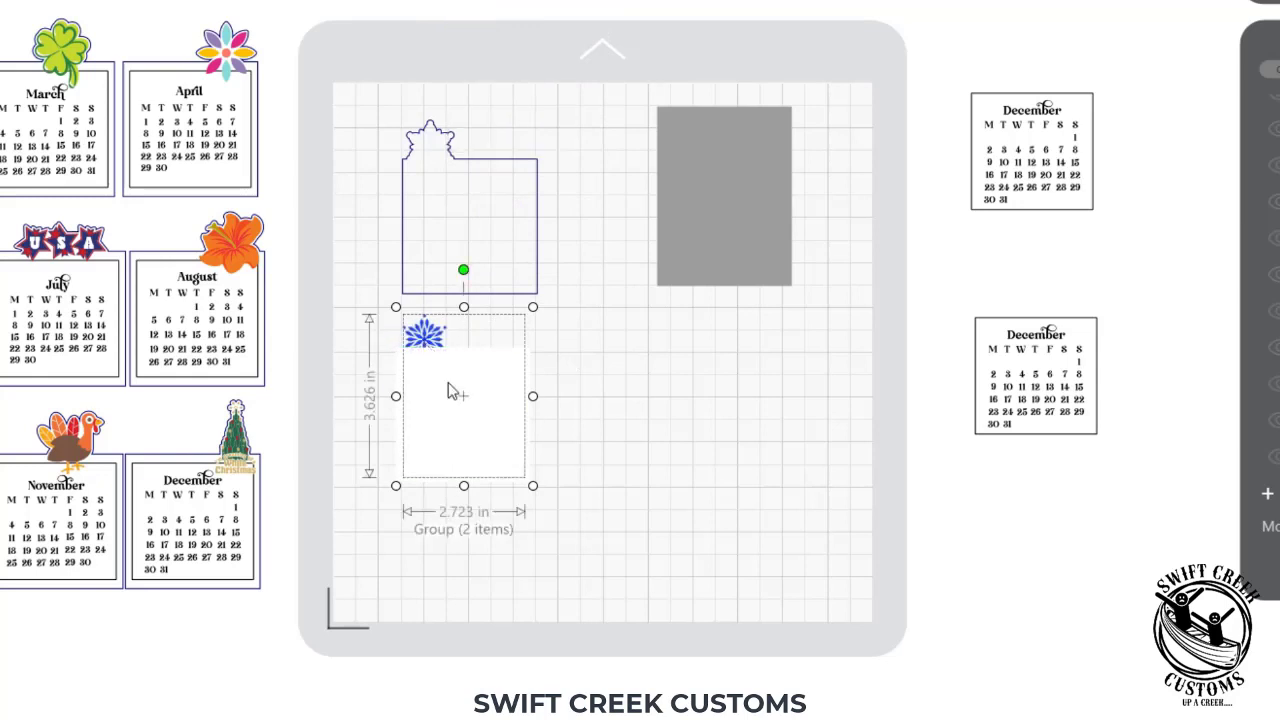
pyautogui.rightClick(424, 338)
pyautogui.moveTo(484, 441)
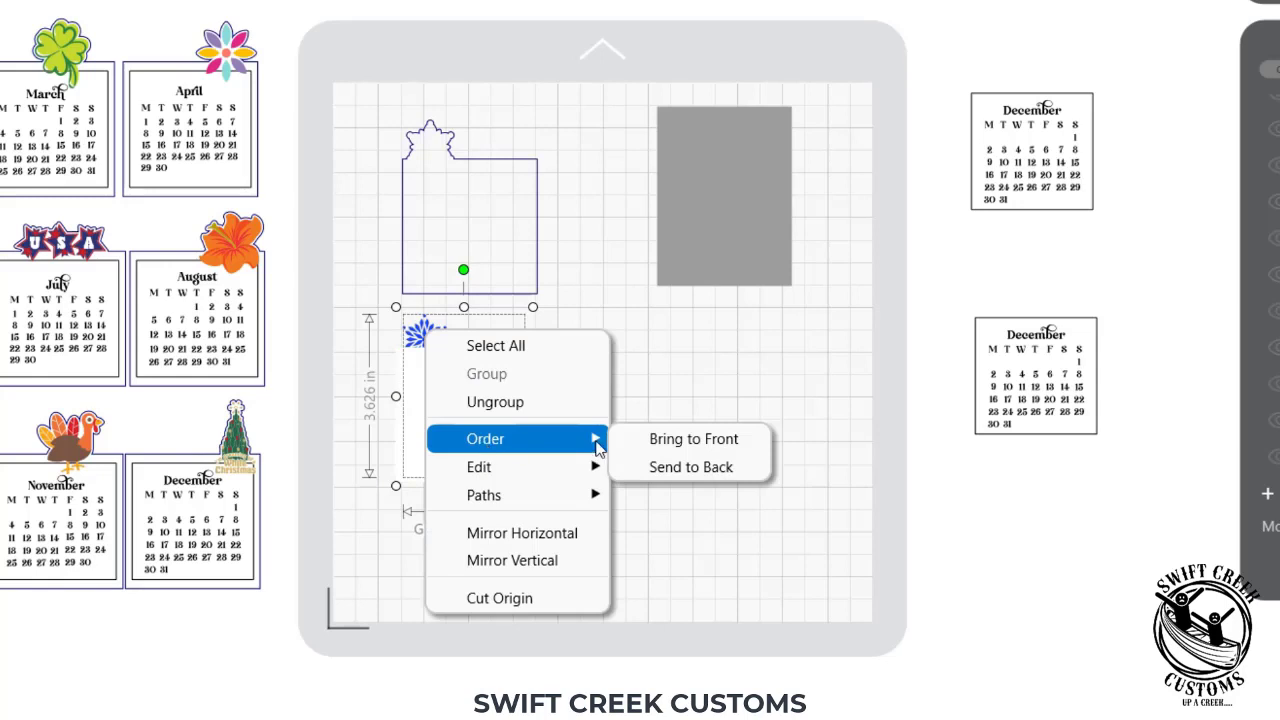
pyautogui.click(677, 468)
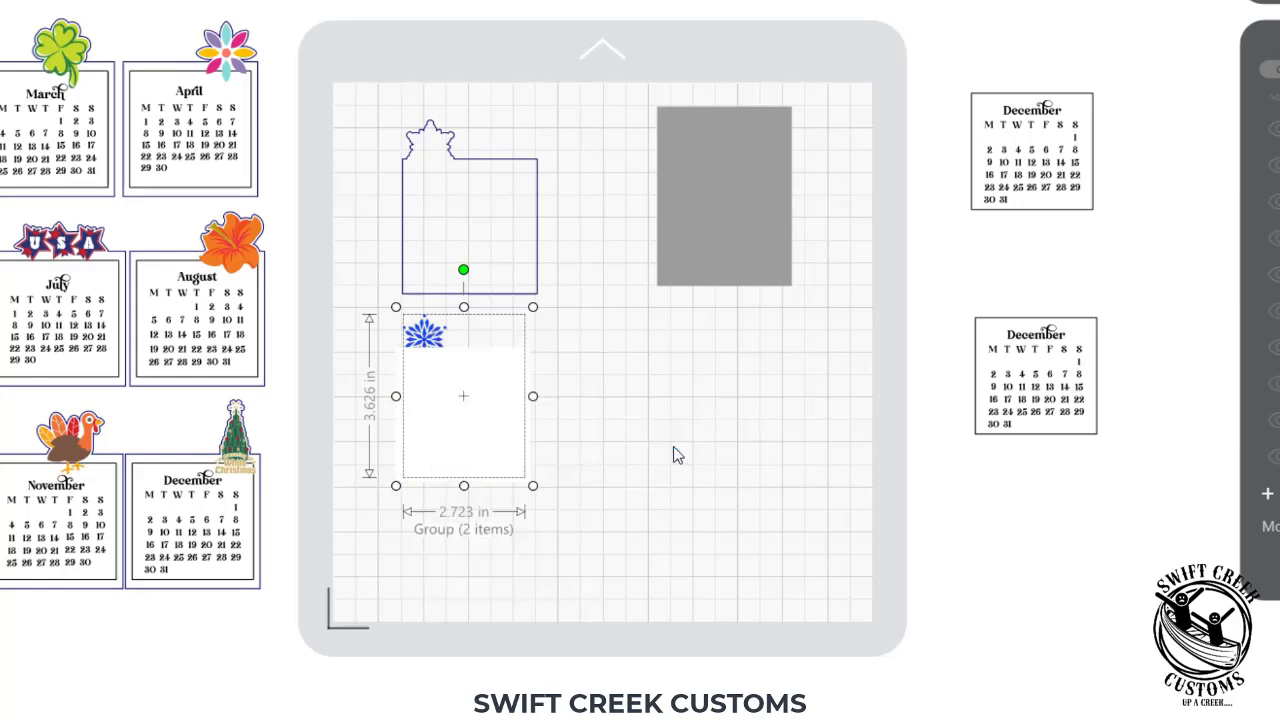
pyautogui.rightClick(424, 340)
pyautogui.press('Escape')
pyautogui.click(449, 333)
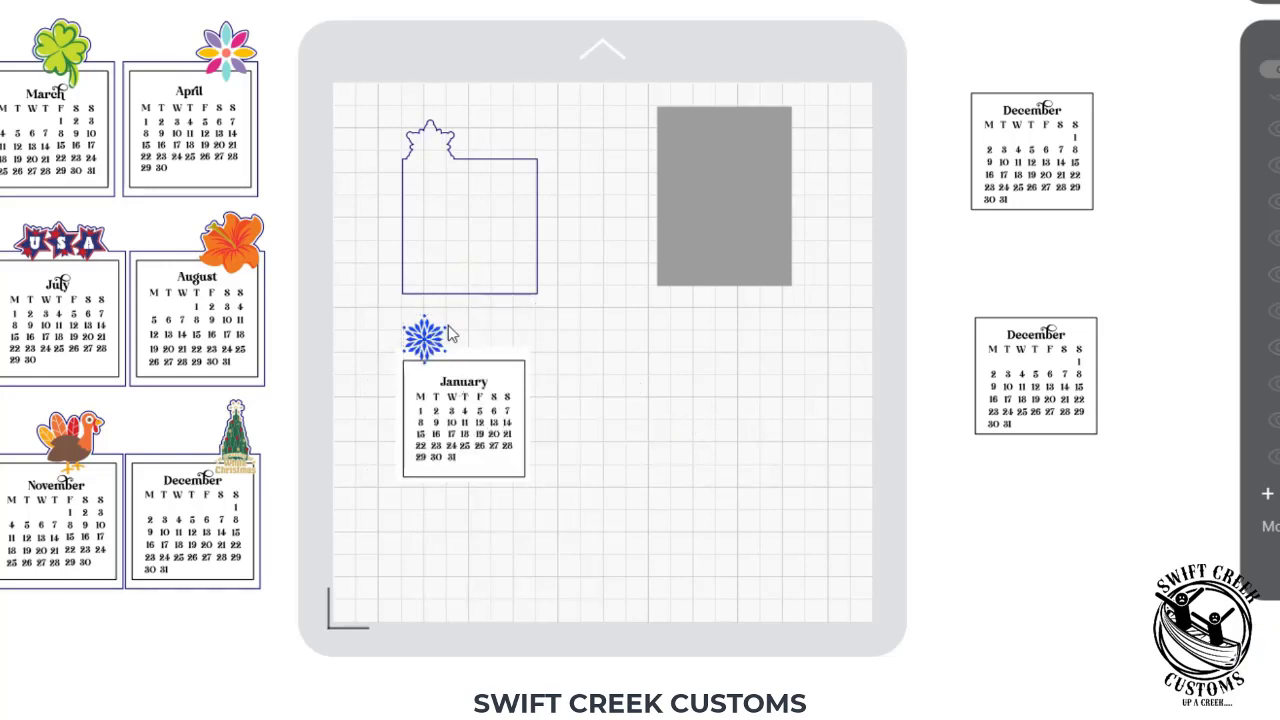
# Step: Delete the snowflake above the January calendar on the mat
pyautogui.click(430, 340)
pyautogui.press('Delete')
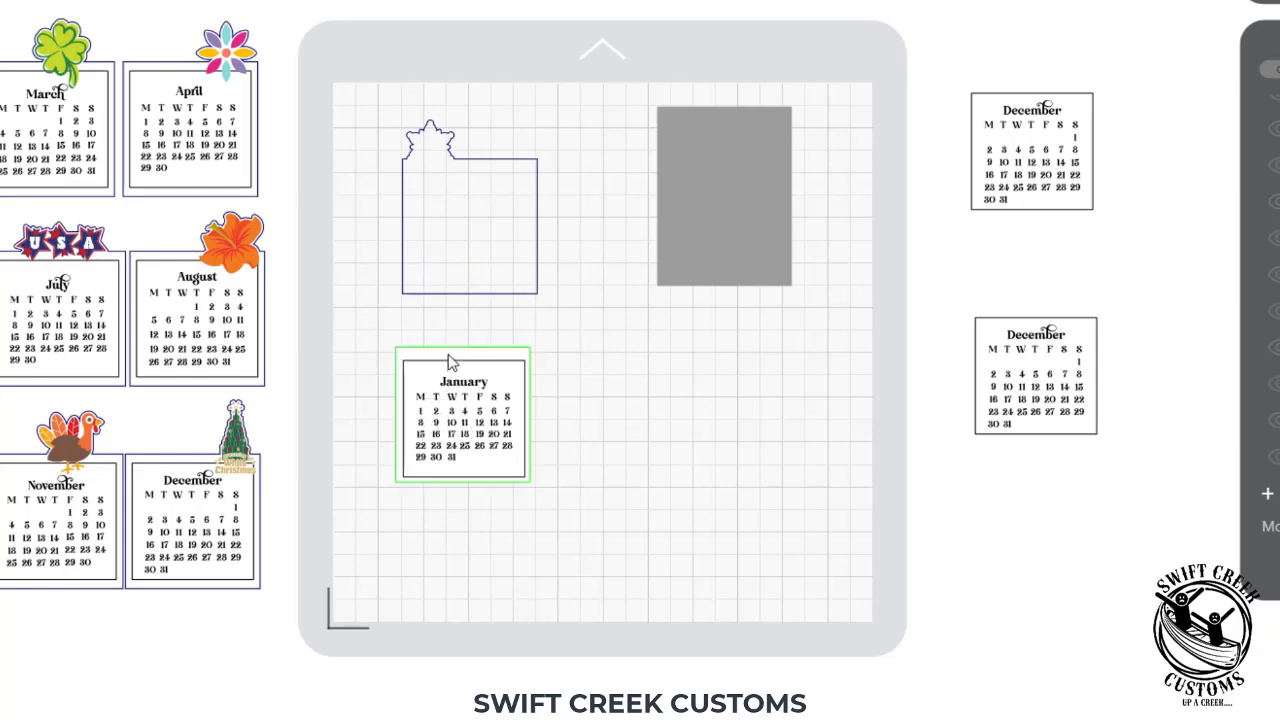
# Step: Center the January calendar on the white square both horizontally and vertically
pyautogui.moveTo(364, 328); pyautogui.dragTo(426, 376)
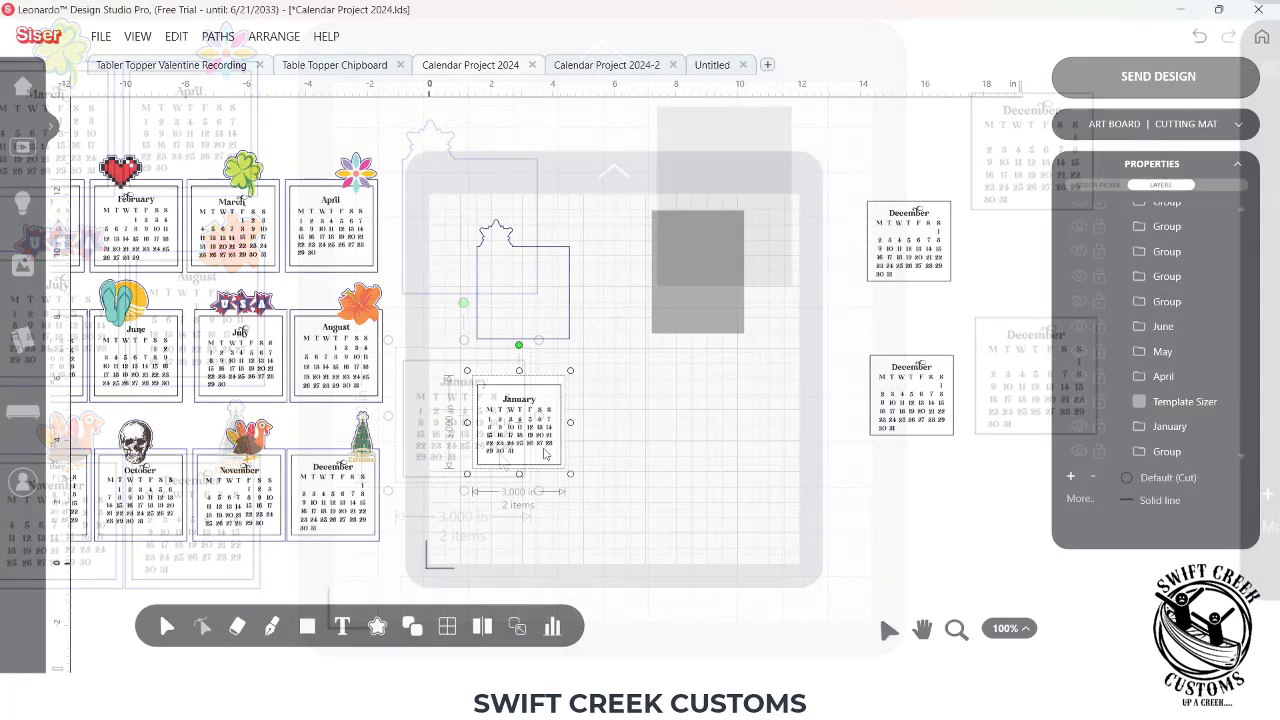
pyautogui.moveTo(552, 627)
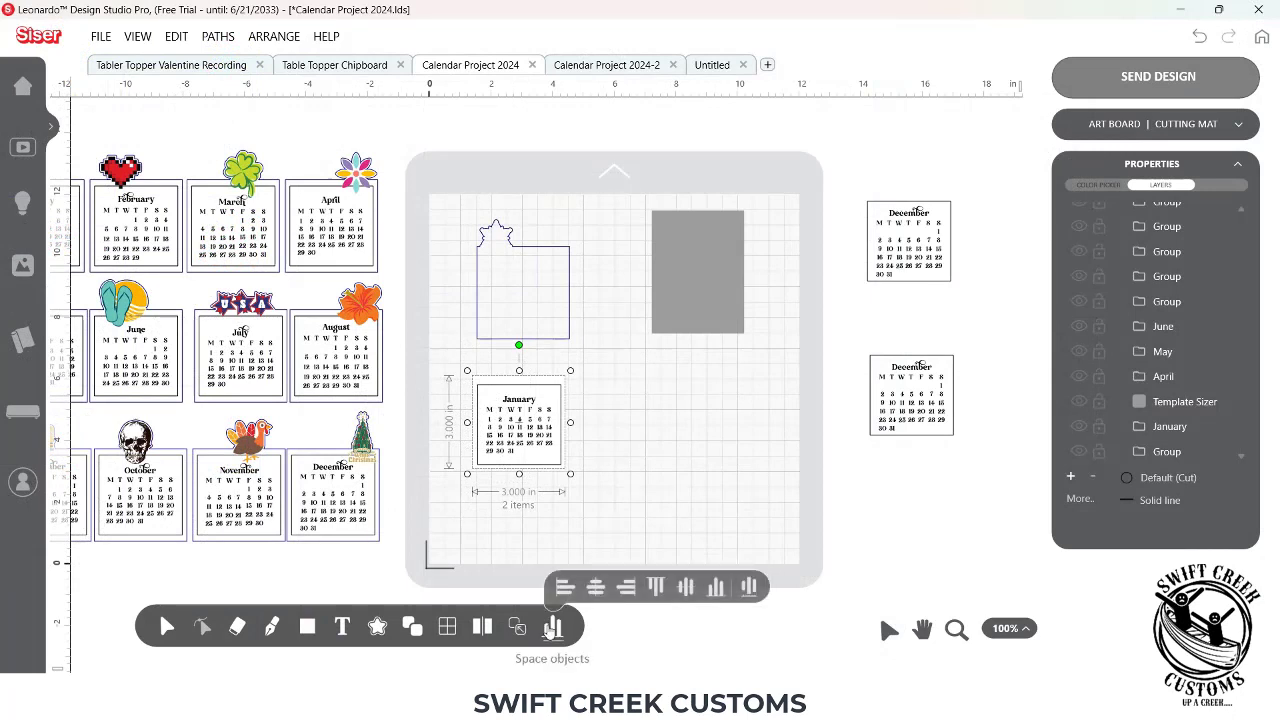
pyautogui.click(595, 587)
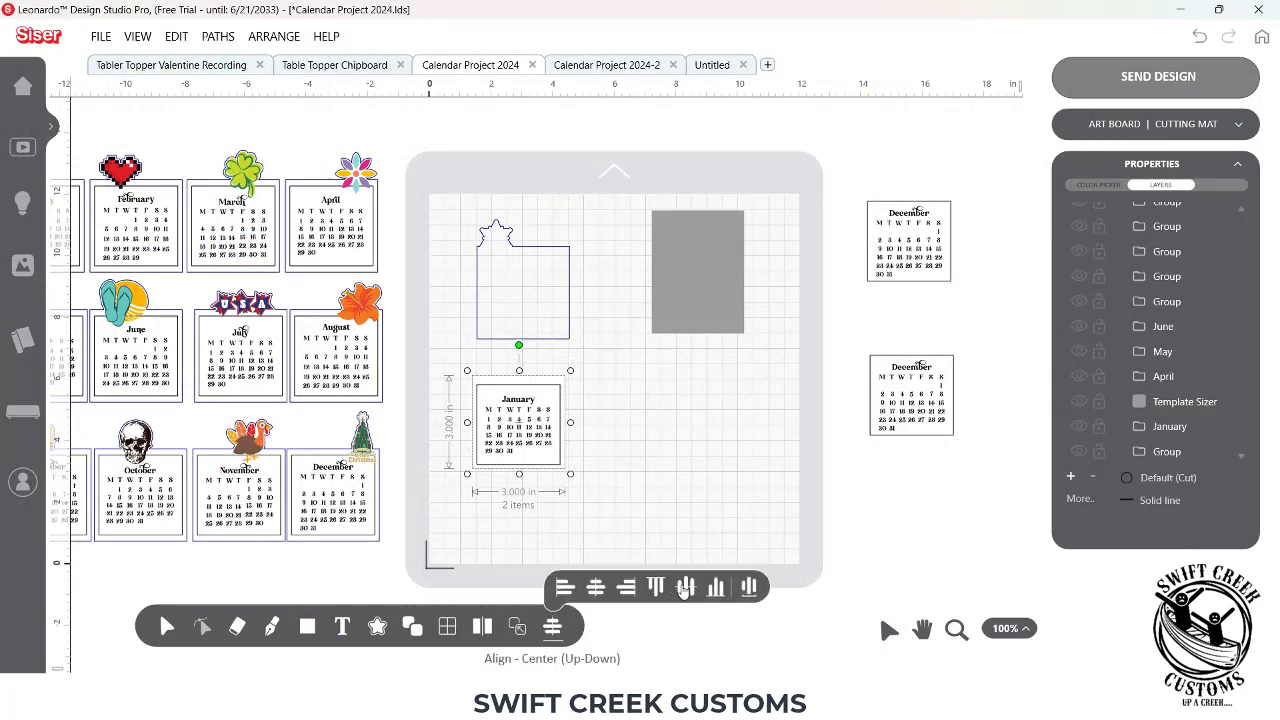
pyautogui.click(685, 588)
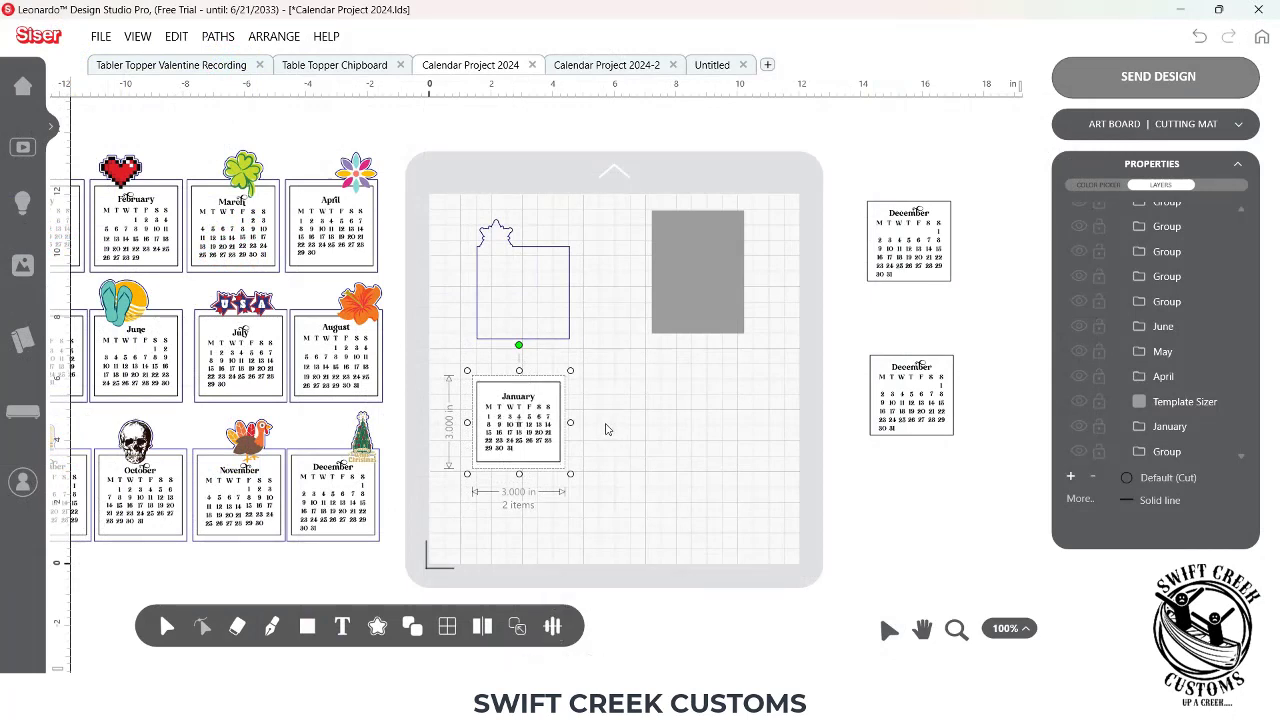
# Step: Delete the snowflake-shaped cut outline and move the January calendar with its white square up into its place
pyautogui.click(520, 262)
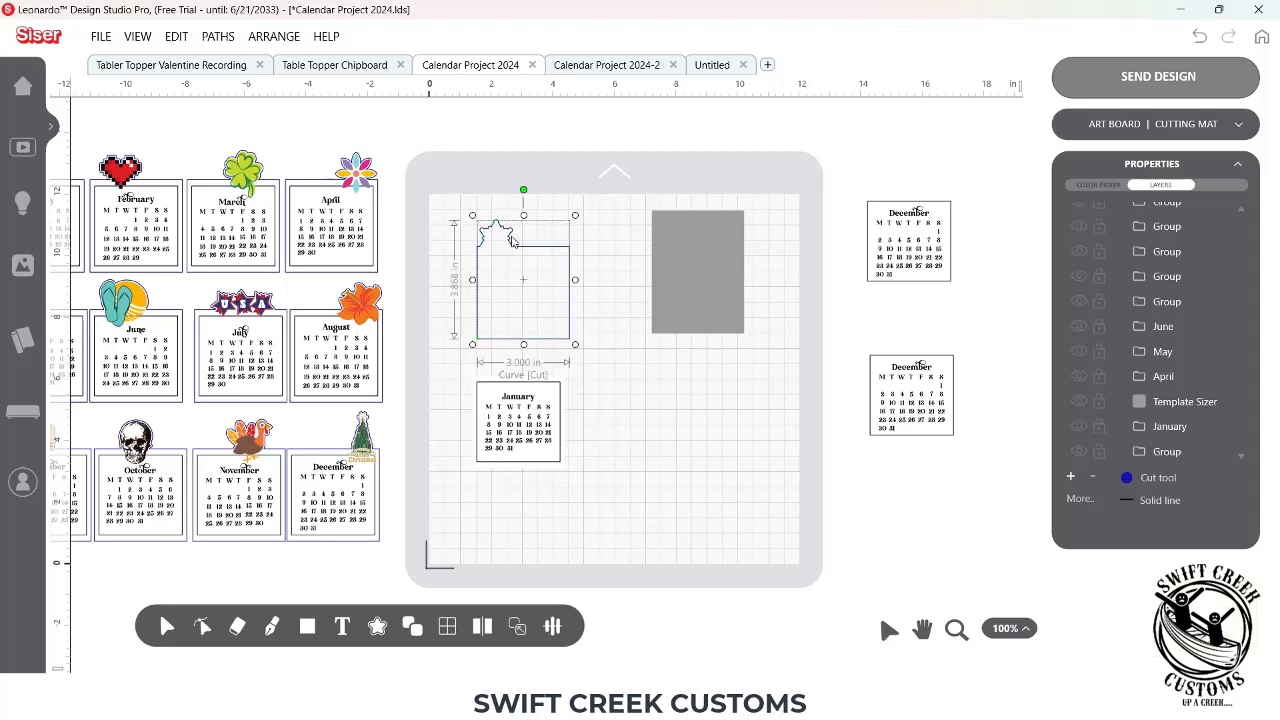
pyautogui.press('Delete')
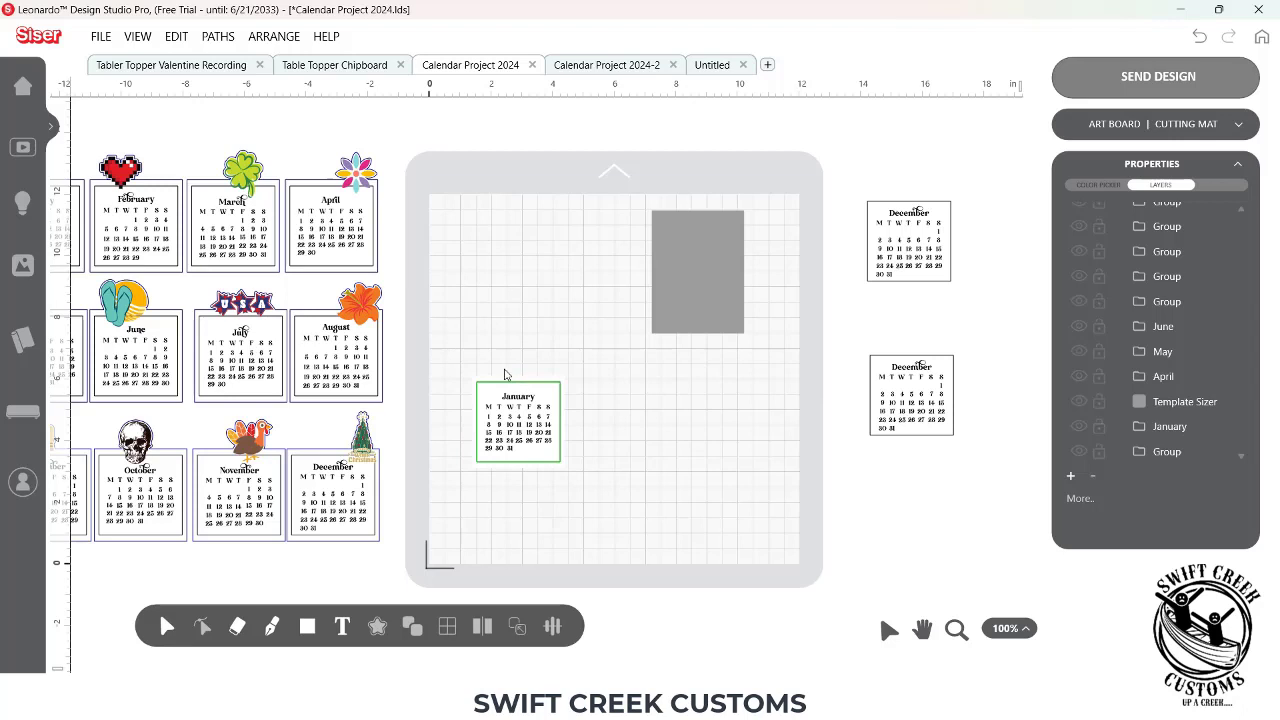
pyautogui.moveTo(555, 434); pyautogui.dragTo(553, 310)
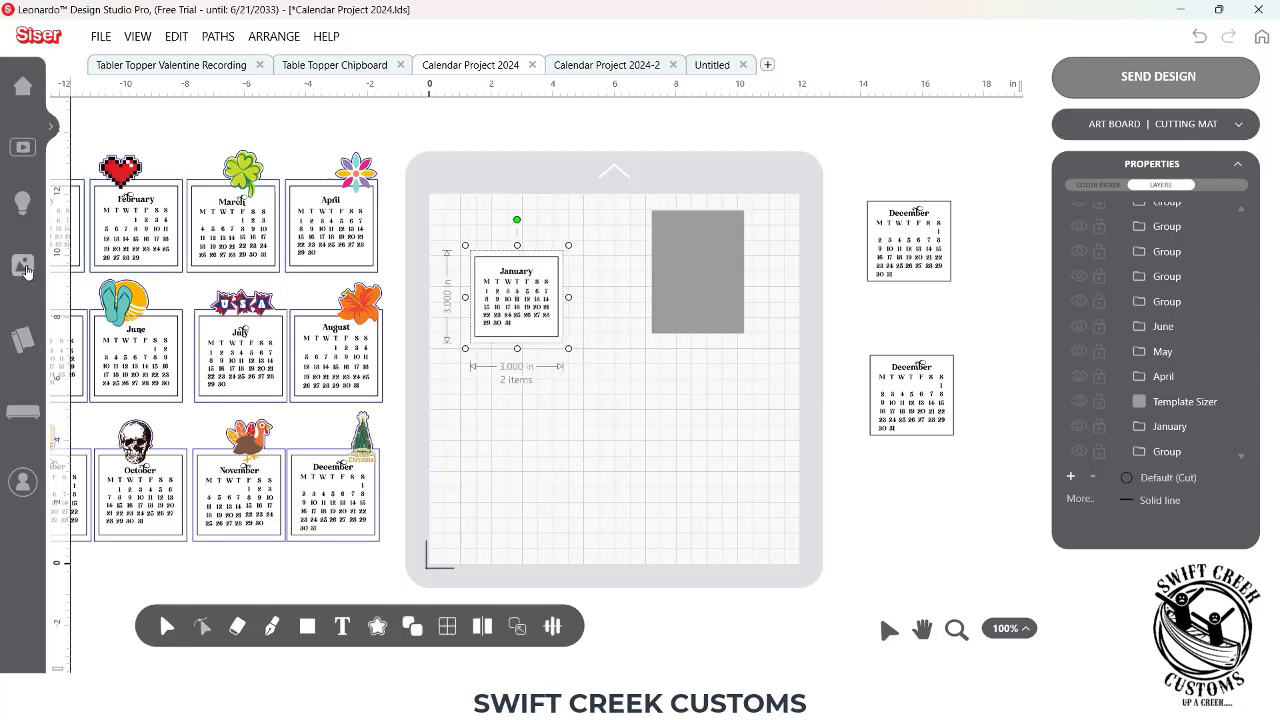
# Step: Find the Snowman Face design in the design library, open it on the mat, and shrink it to about 2.17 in wide
pyautogui.moveTo(30, 270)
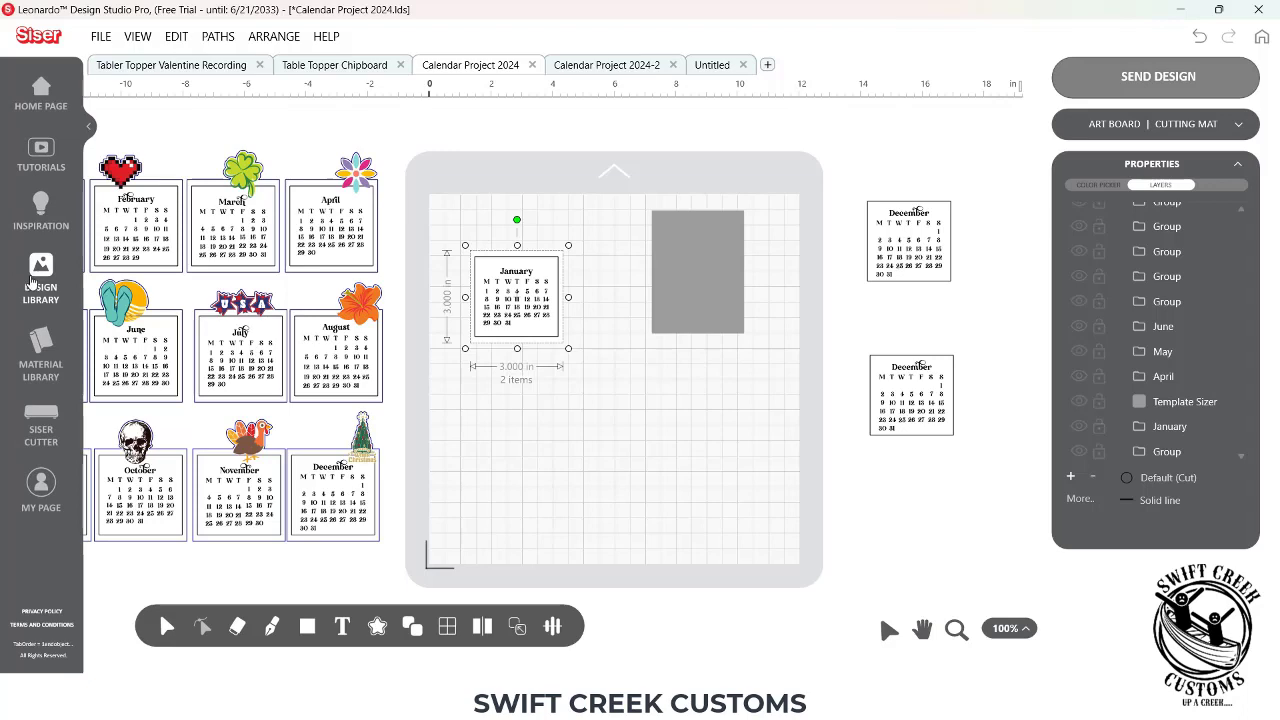
pyautogui.click(40, 281)
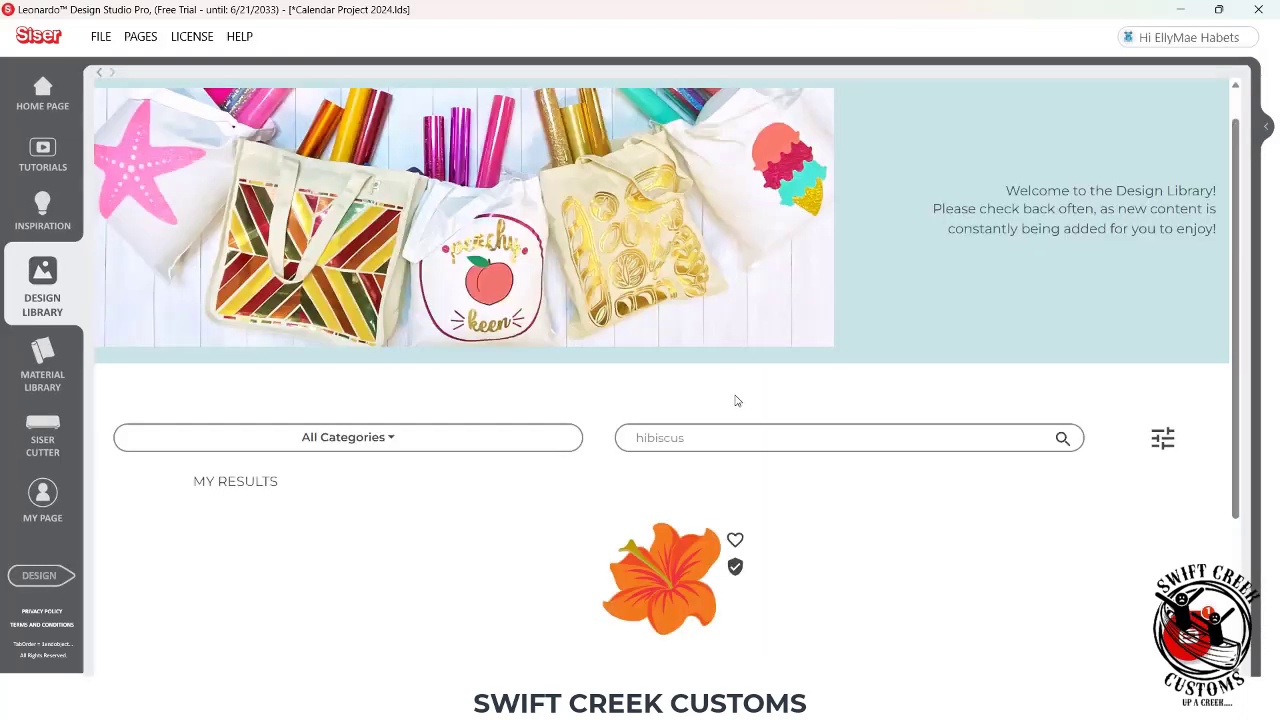
pyautogui.write('snowman')
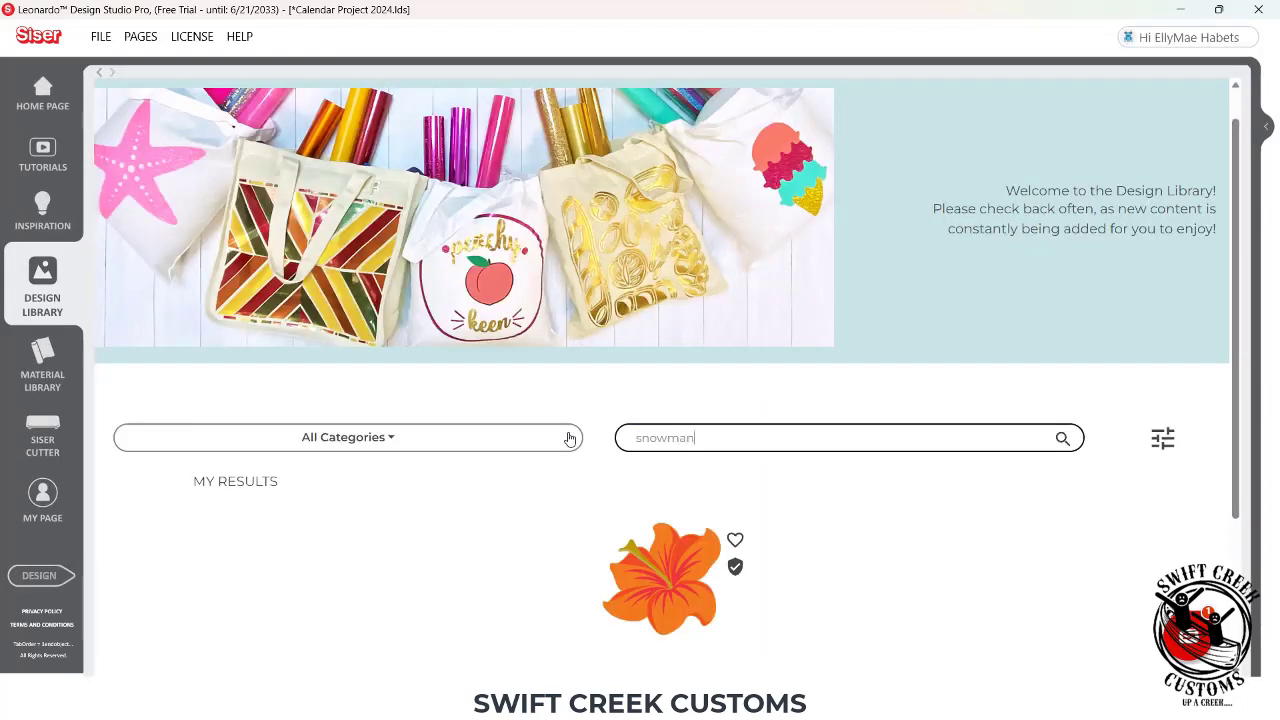
pyautogui.press('Return')
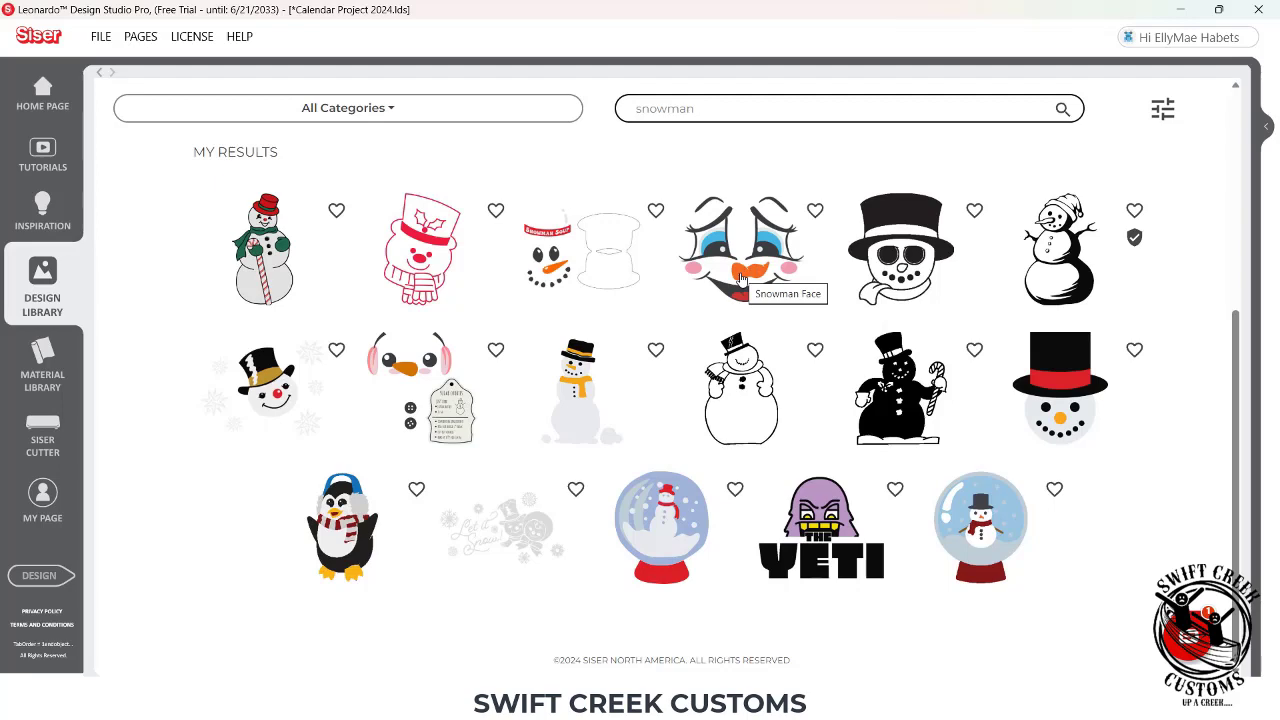
pyautogui.click(740, 275)
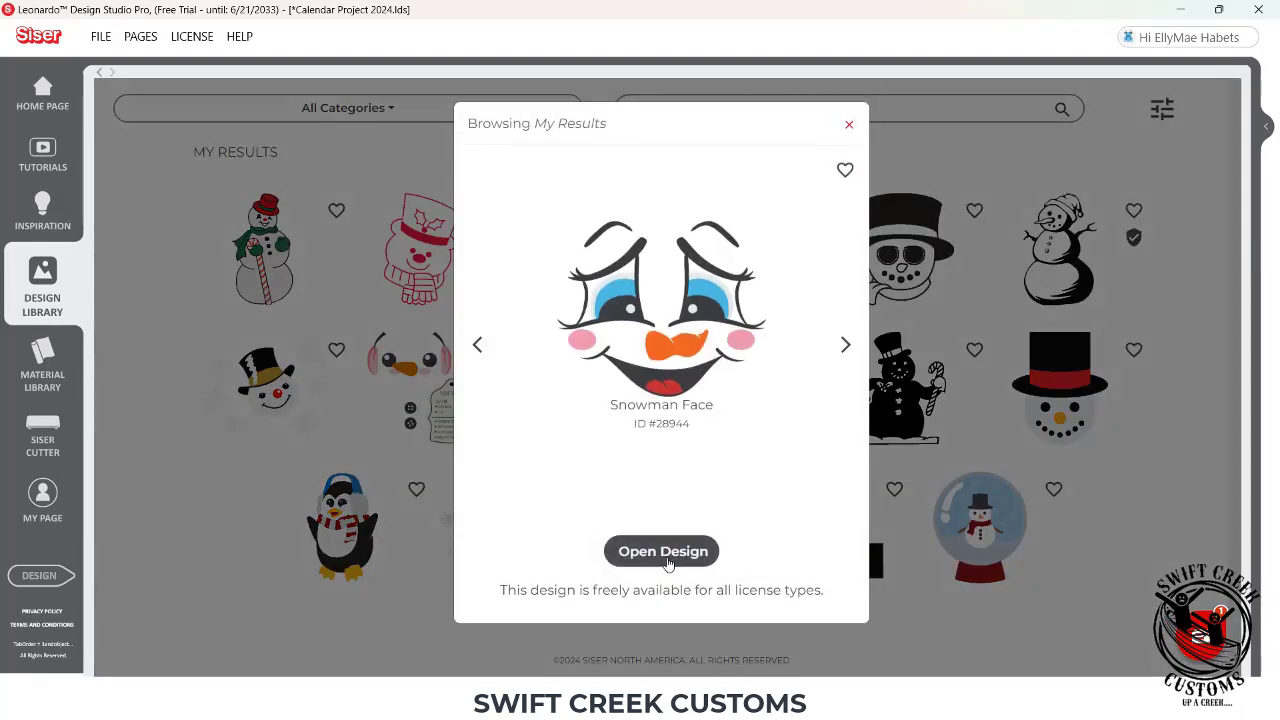
pyautogui.click(668, 555)
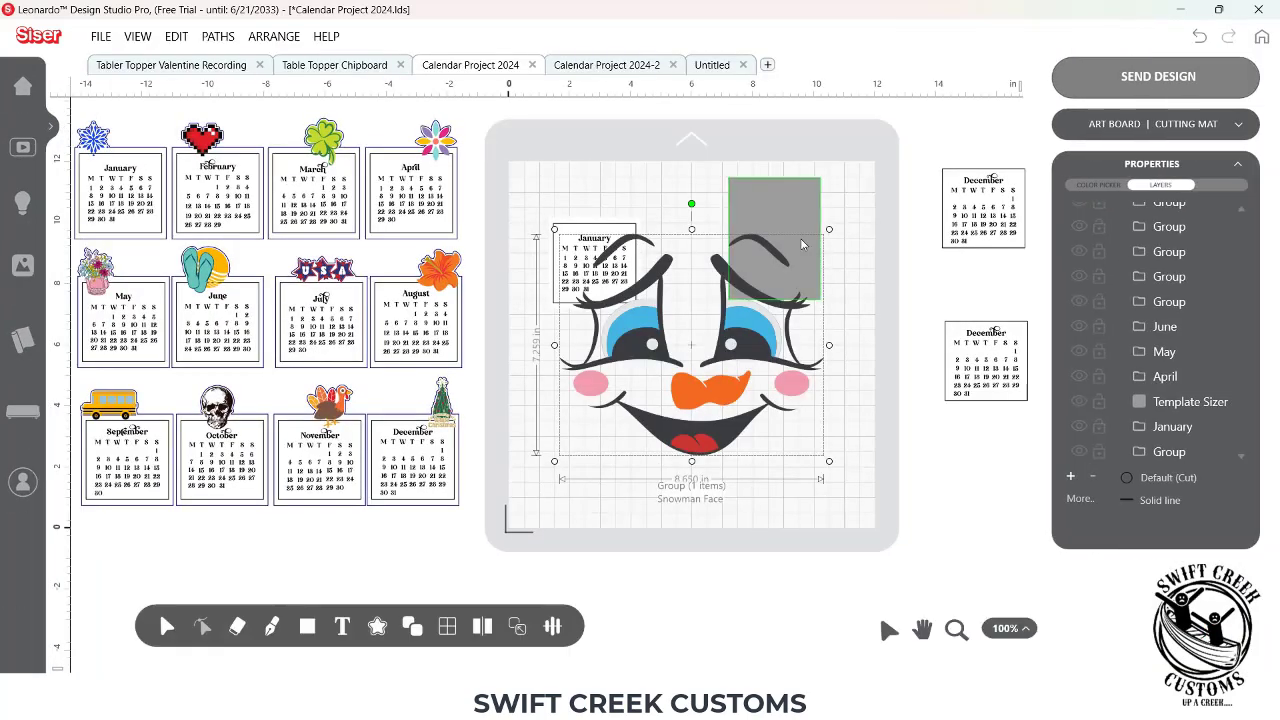
pyautogui.moveTo(829, 229); pyautogui.dragTo(632, 396)
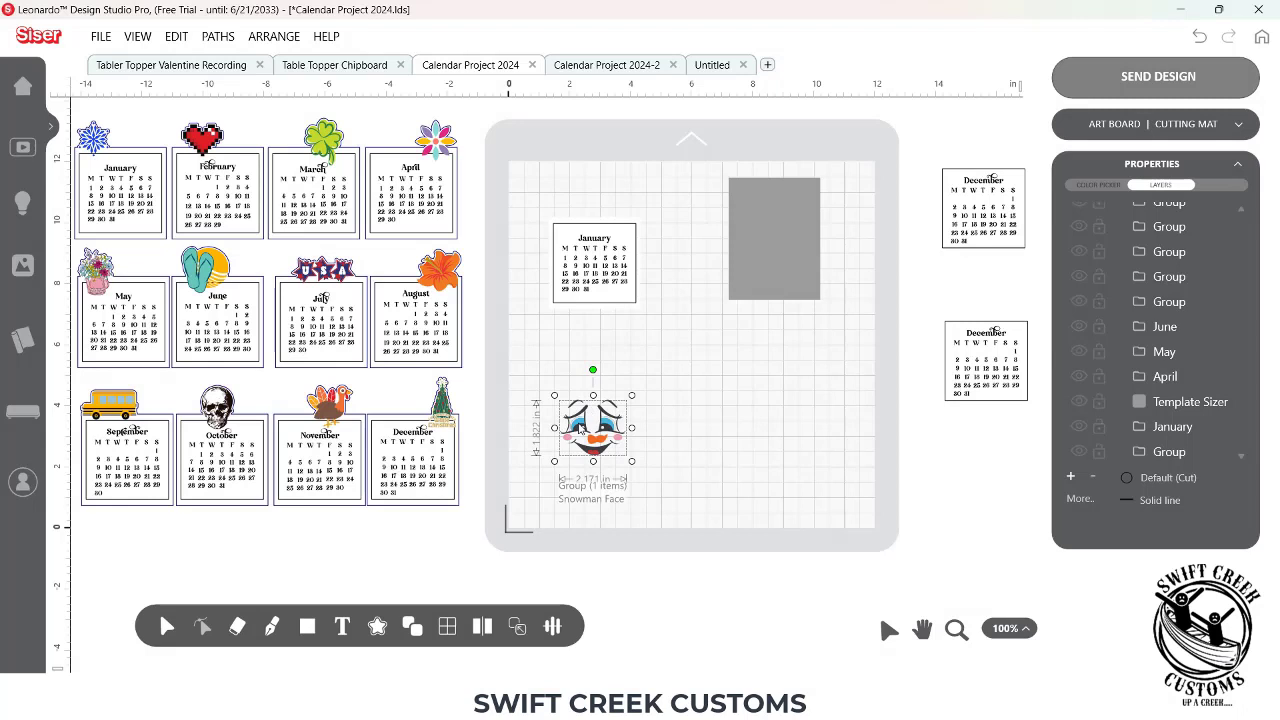
# Step: Draw a circle about 3.62 by 3.38 in beside the snowman face and show its color settings
pyautogui.moveTo(307, 626)
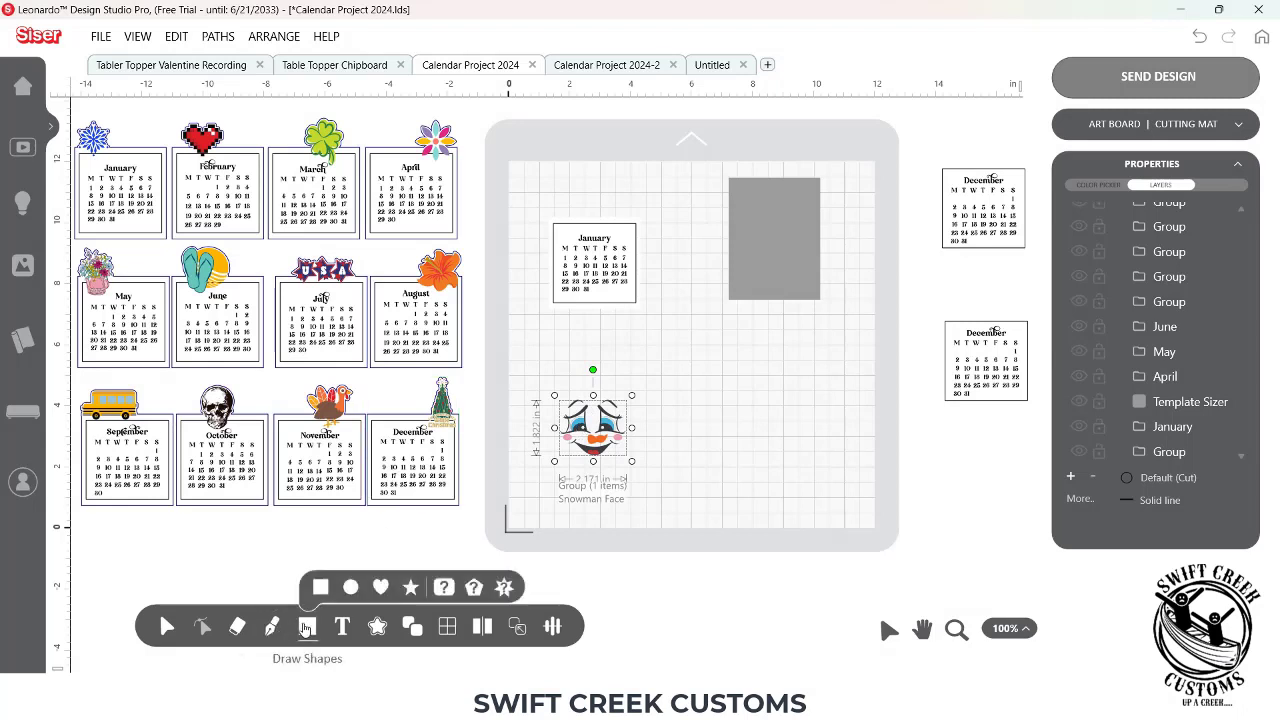
pyautogui.click(351, 589)
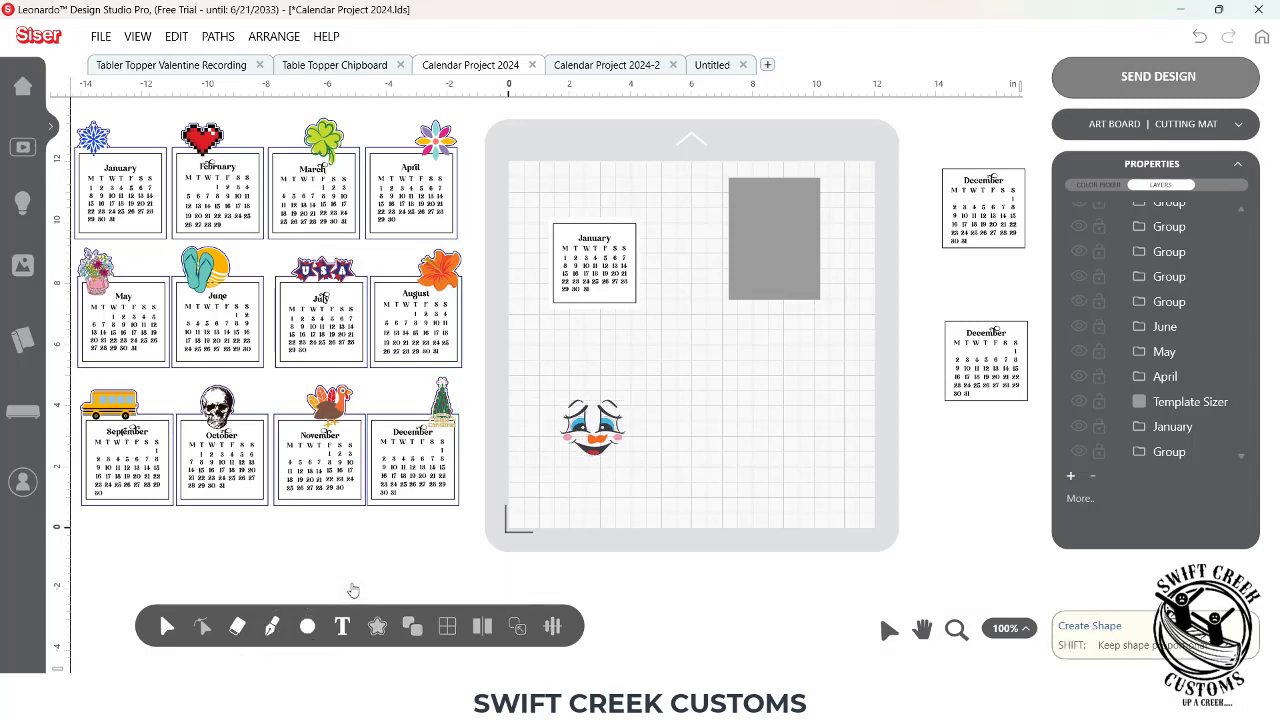
pyautogui.click(650, 369)
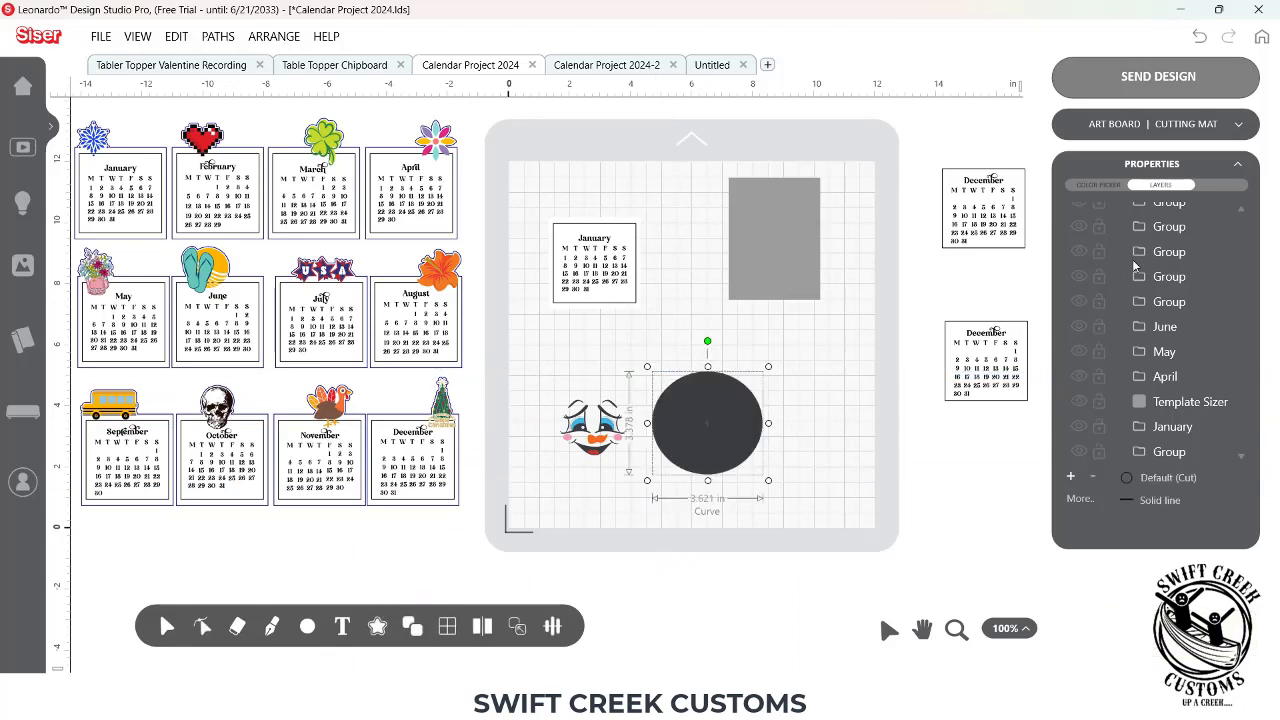
pyautogui.click(1099, 185)
# Step: Try to recolor the circle light gray #ECECEC
pyautogui.moveTo(1119, 303); pyautogui.dragTo(1099, 272)
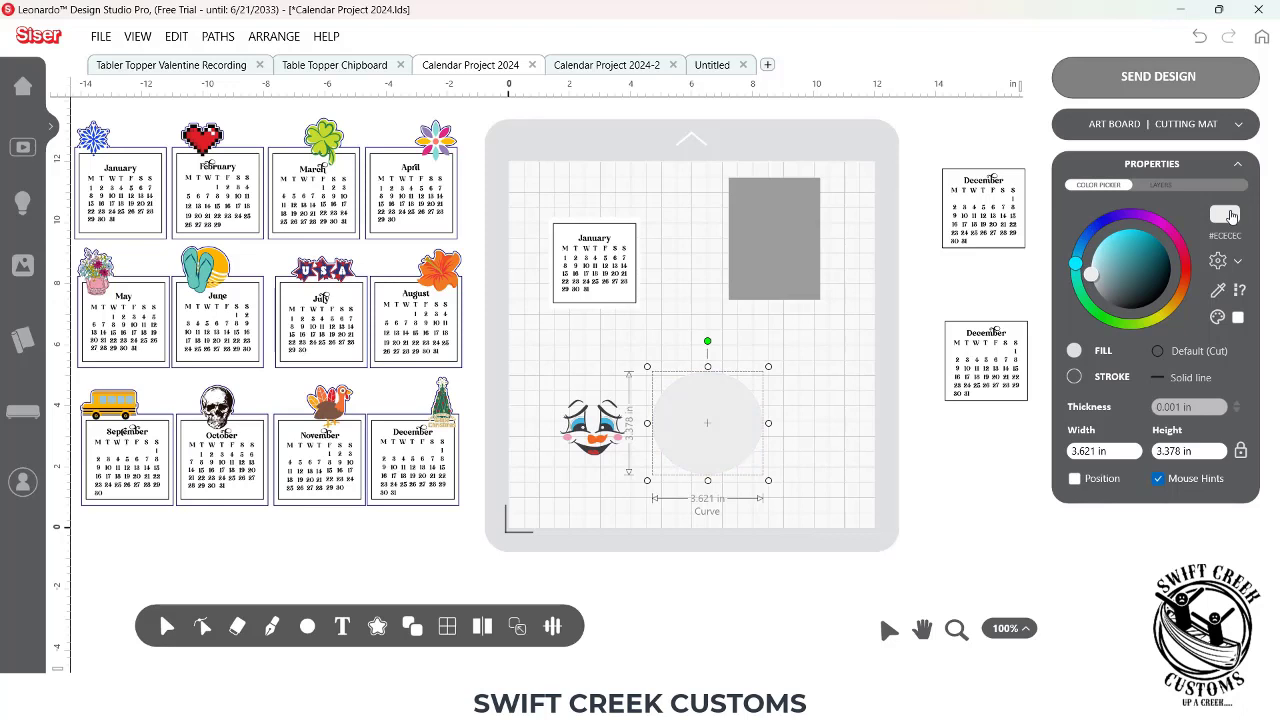
pyautogui.click(1219, 290)
pyautogui.click(1238, 290)
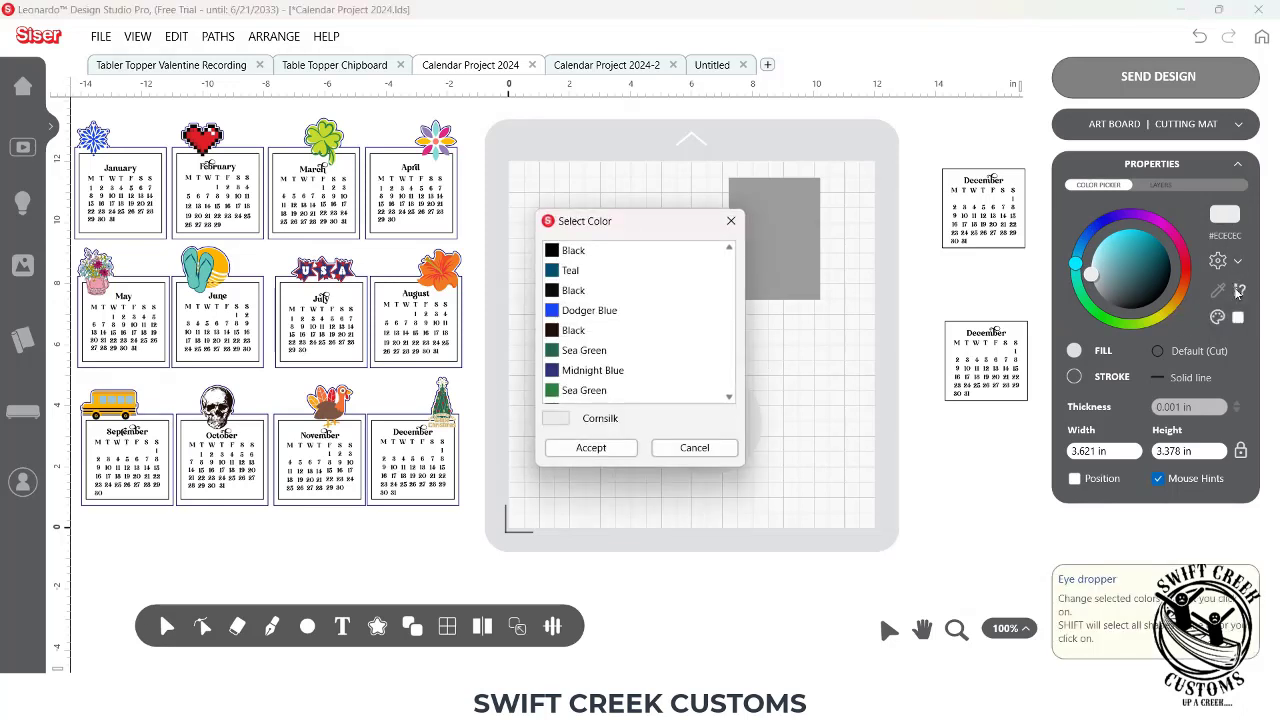
pyautogui.click(663, 449)
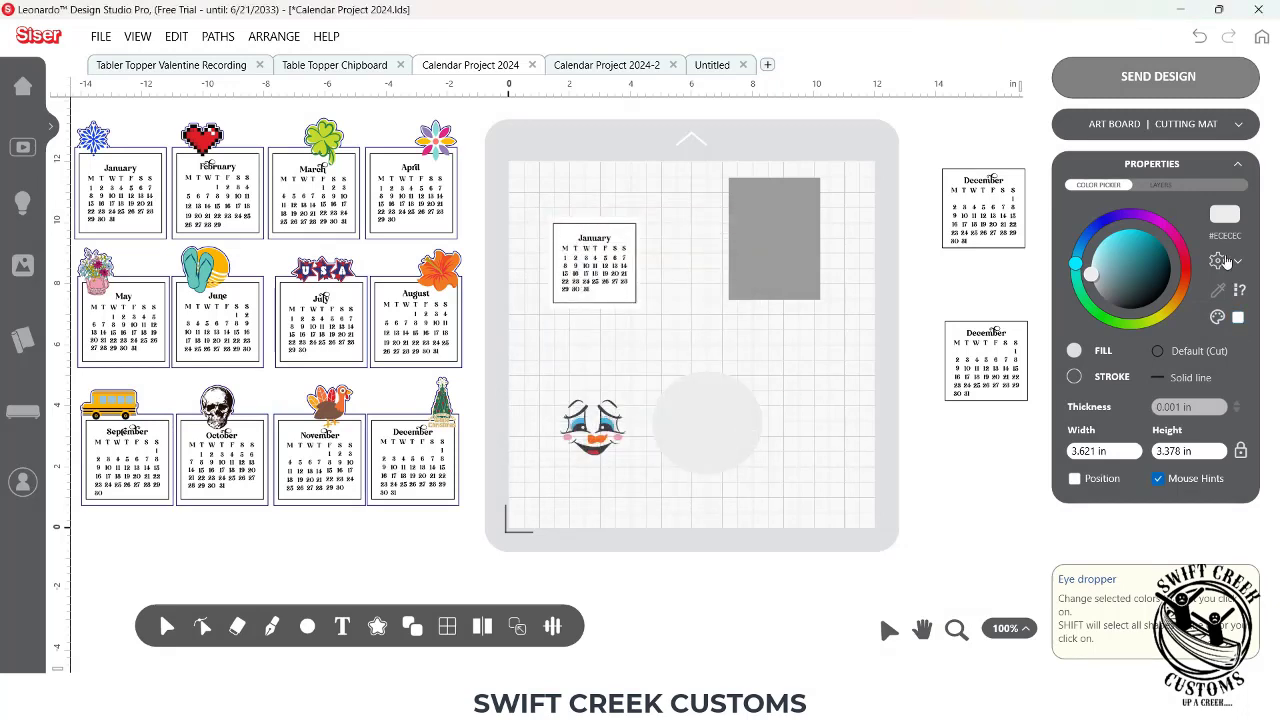
# Step: Fill the circle with white #FFFFFF and shrink it to about 1.95 by 1.82 in
pyautogui.click(1230, 217)
pyautogui.click(836, 437)
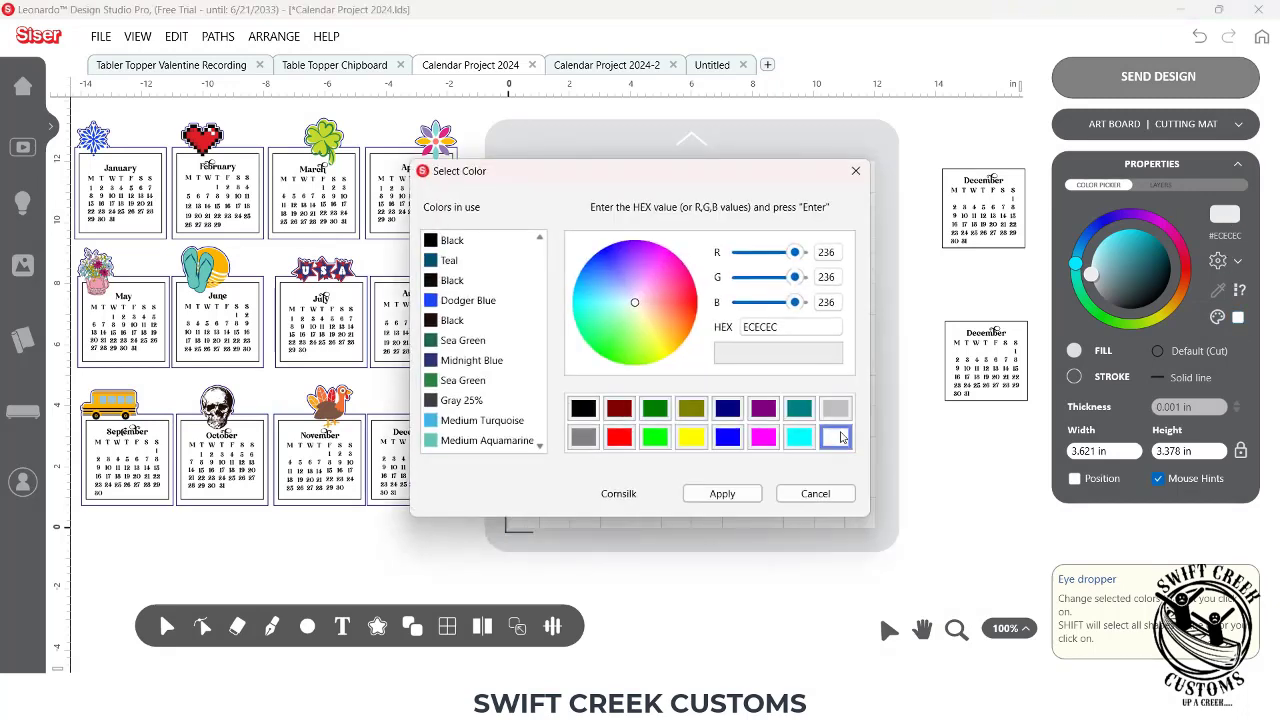
pyautogui.click(735, 493)
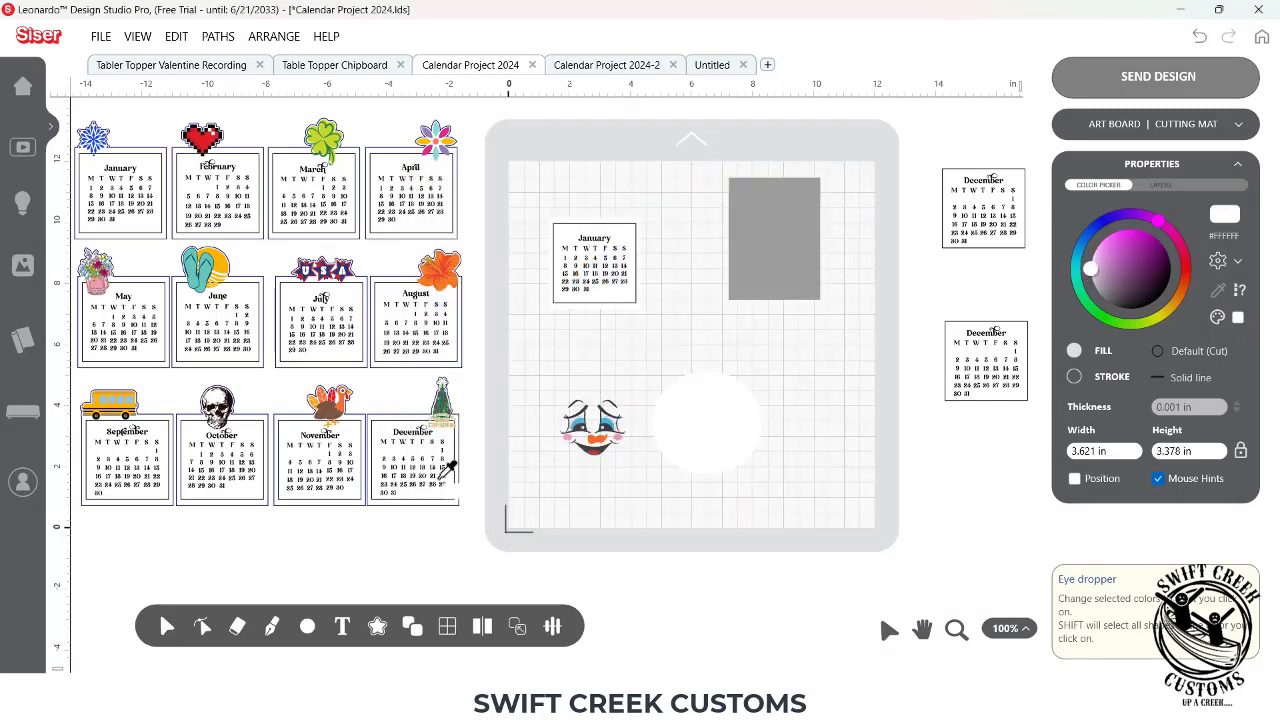
pyautogui.click(167, 626)
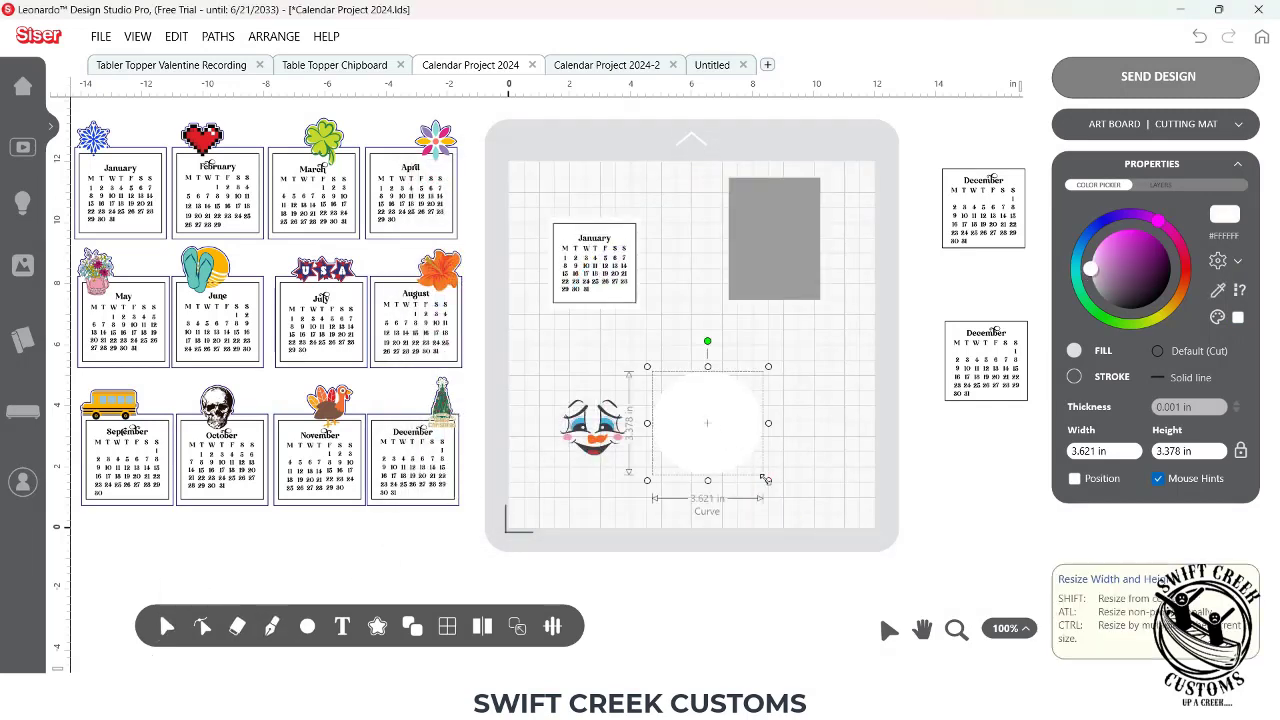
pyautogui.moveTo(766, 471); pyautogui.dragTo(717, 432)
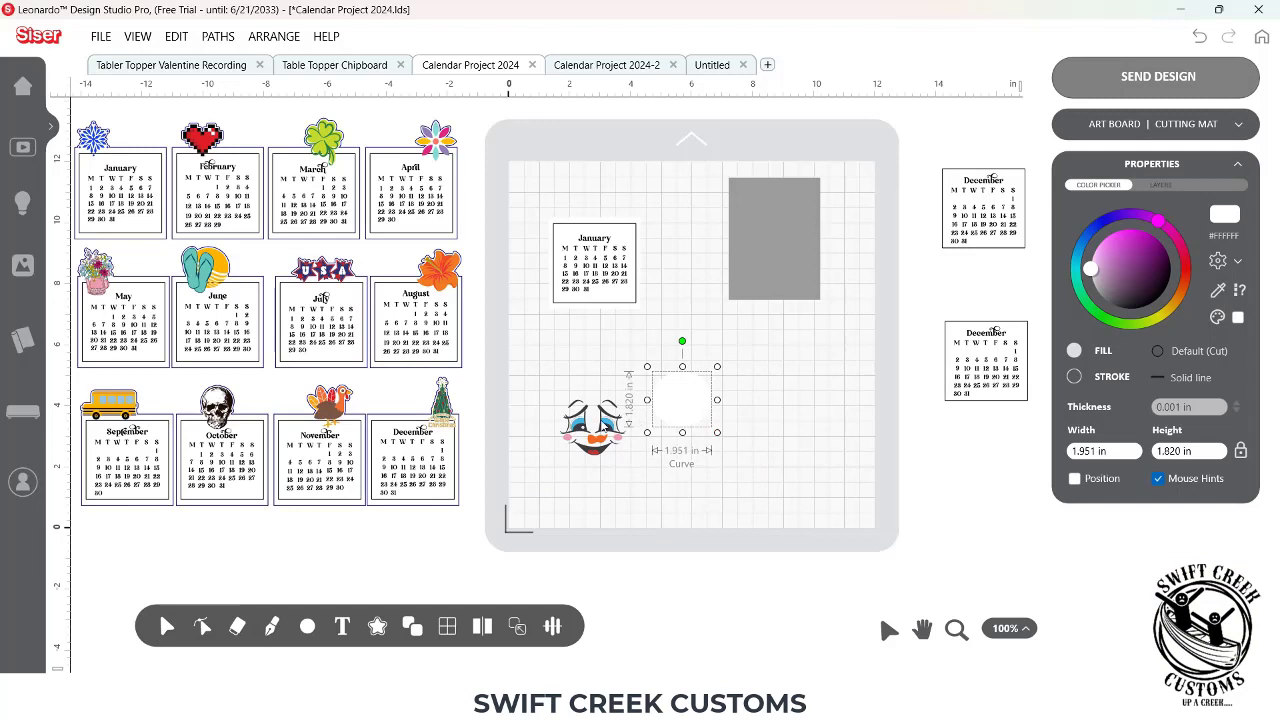
# Step: Move the snowman face onto the white circle and bring it to the front
pyautogui.moveTo(580, 425); pyautogui.dragTo(670, 393)
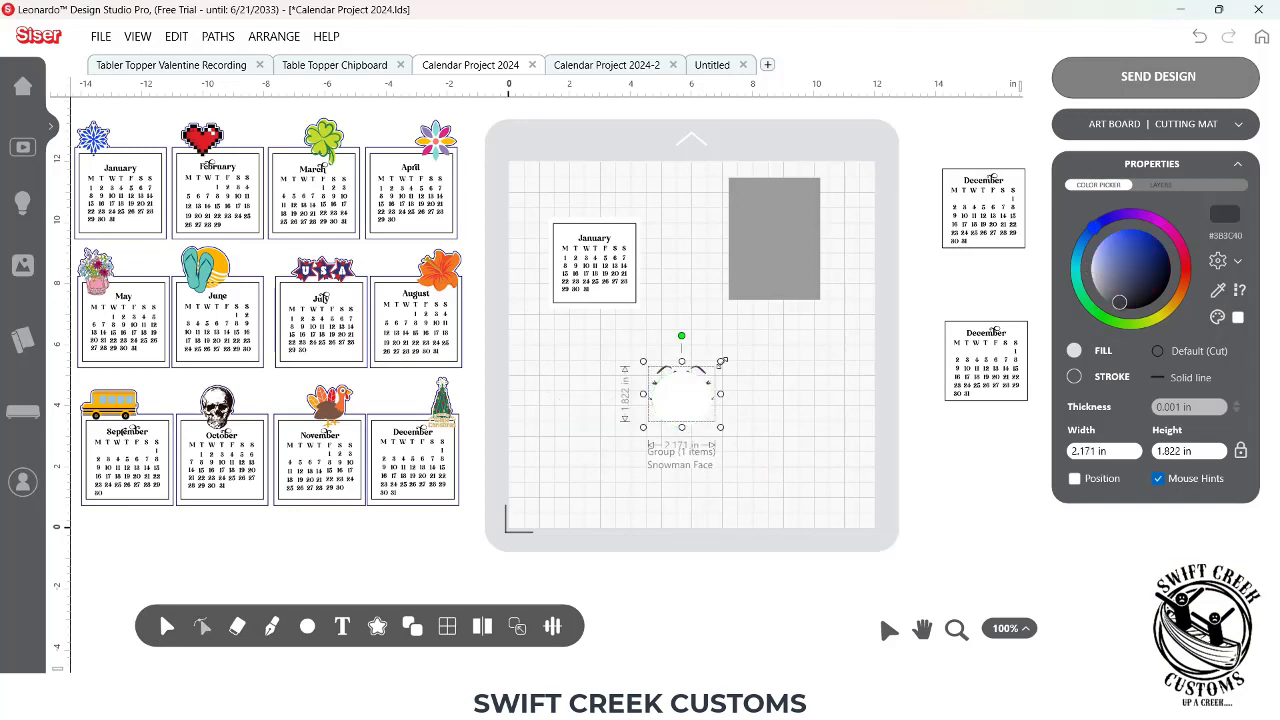
pyautogui.rightClick(684, 400)
pyautogui.moveTo(729, 472)
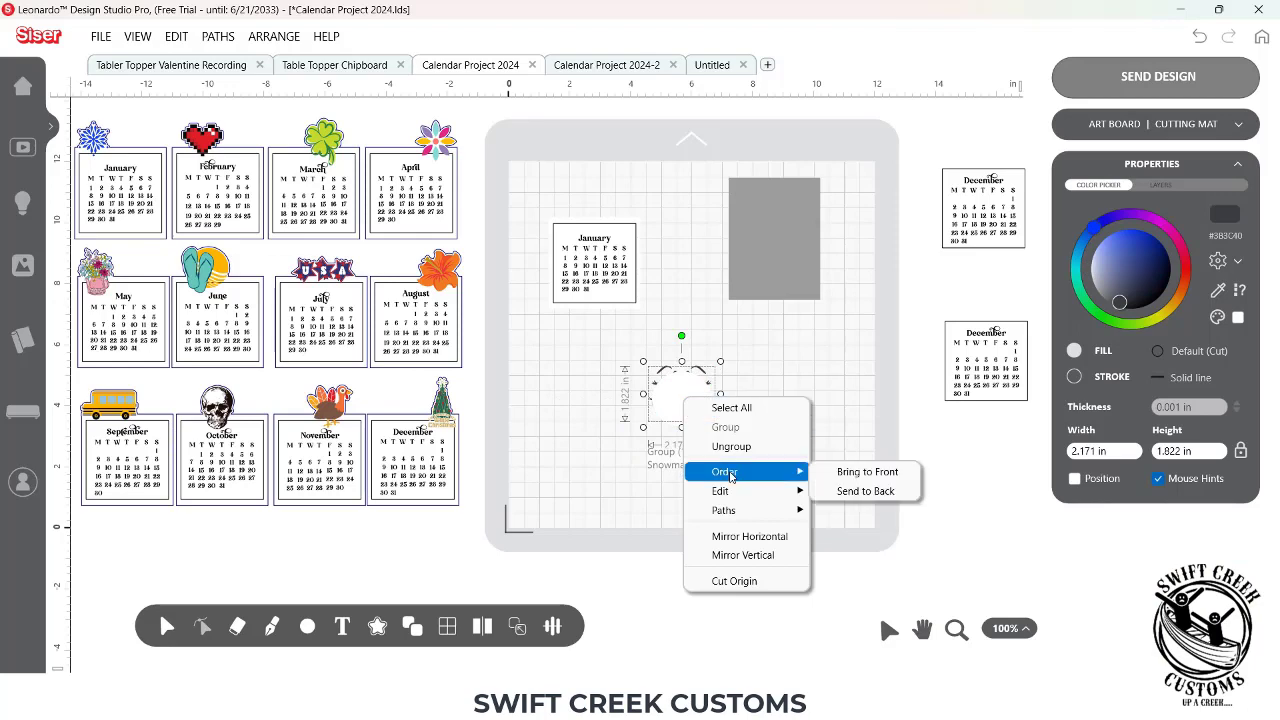
pyautogui.click(846, 474)
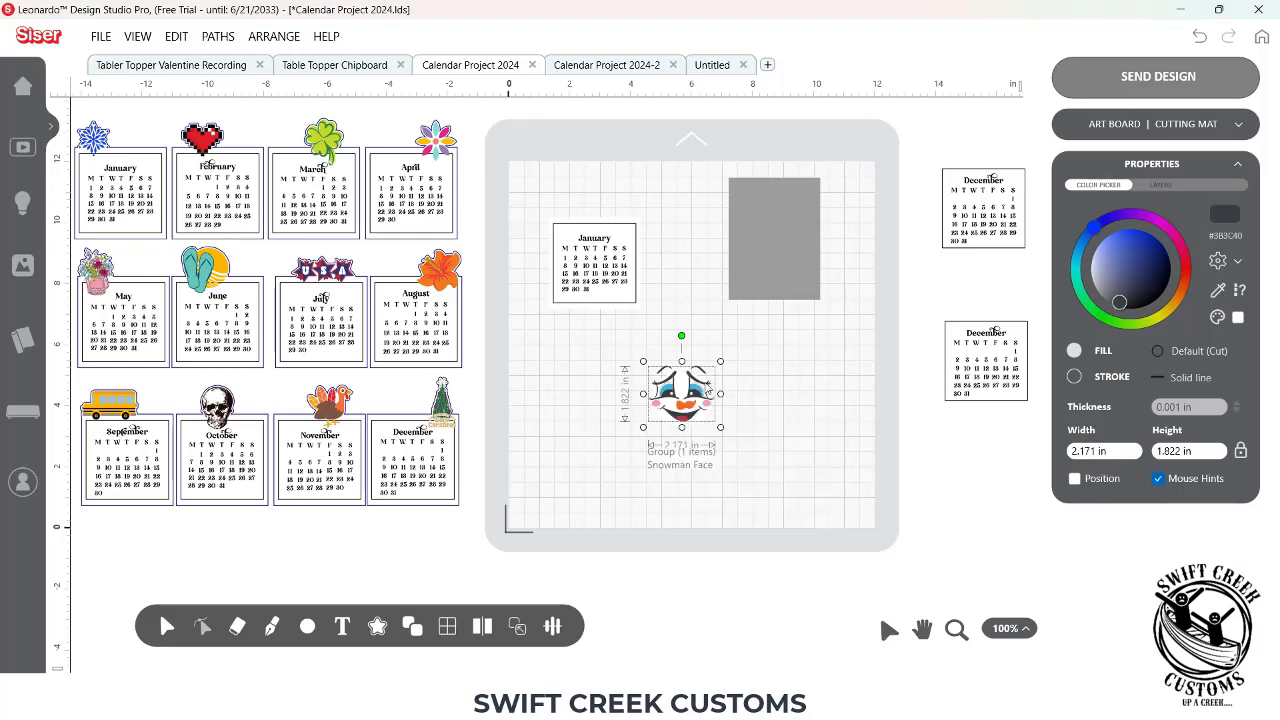
# Step: Shrink the snowman face to about 1.52 in wide and position it inside the white circle
pyautogui.click(956, 629)
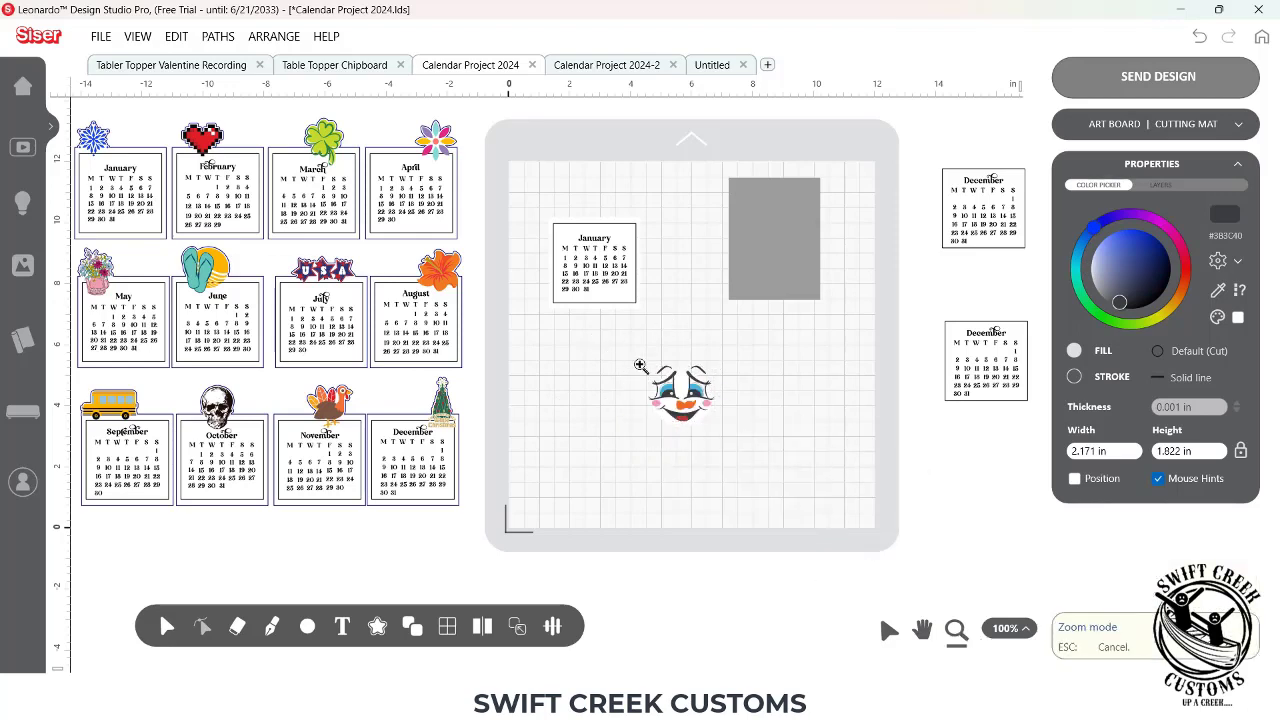
pyautogui.moveTo(592, 340); pyautogui.dragTo(770, 474)
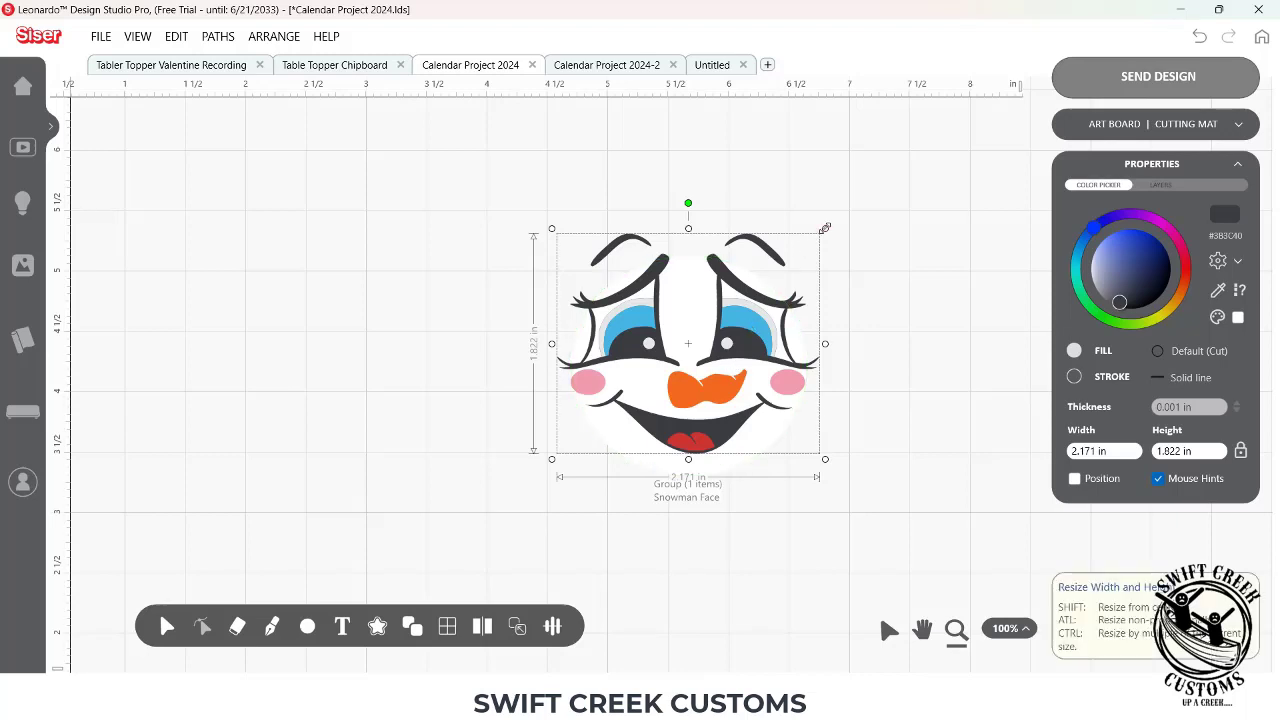
pyautogui.moveTo(825, 228); pyautogui.dragTo(763, 295)
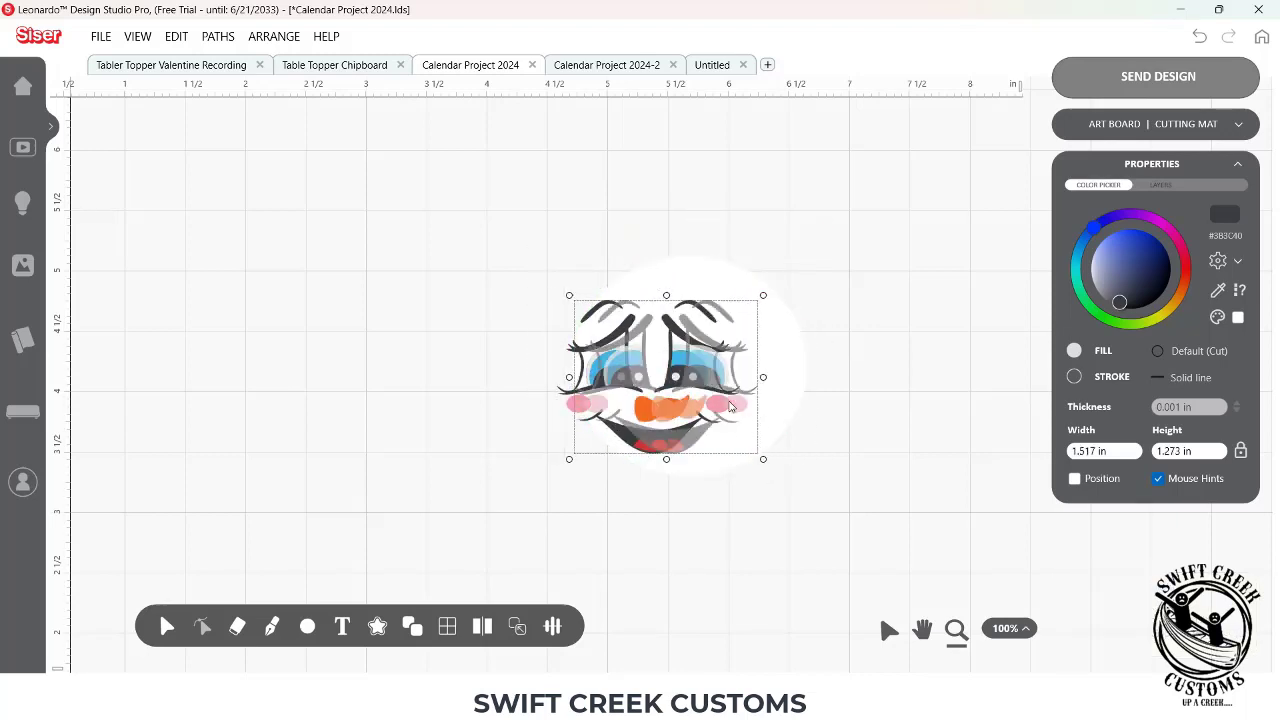
pyautogui.moveTo(730, 406); pyautogui.dragTo(700, 406)
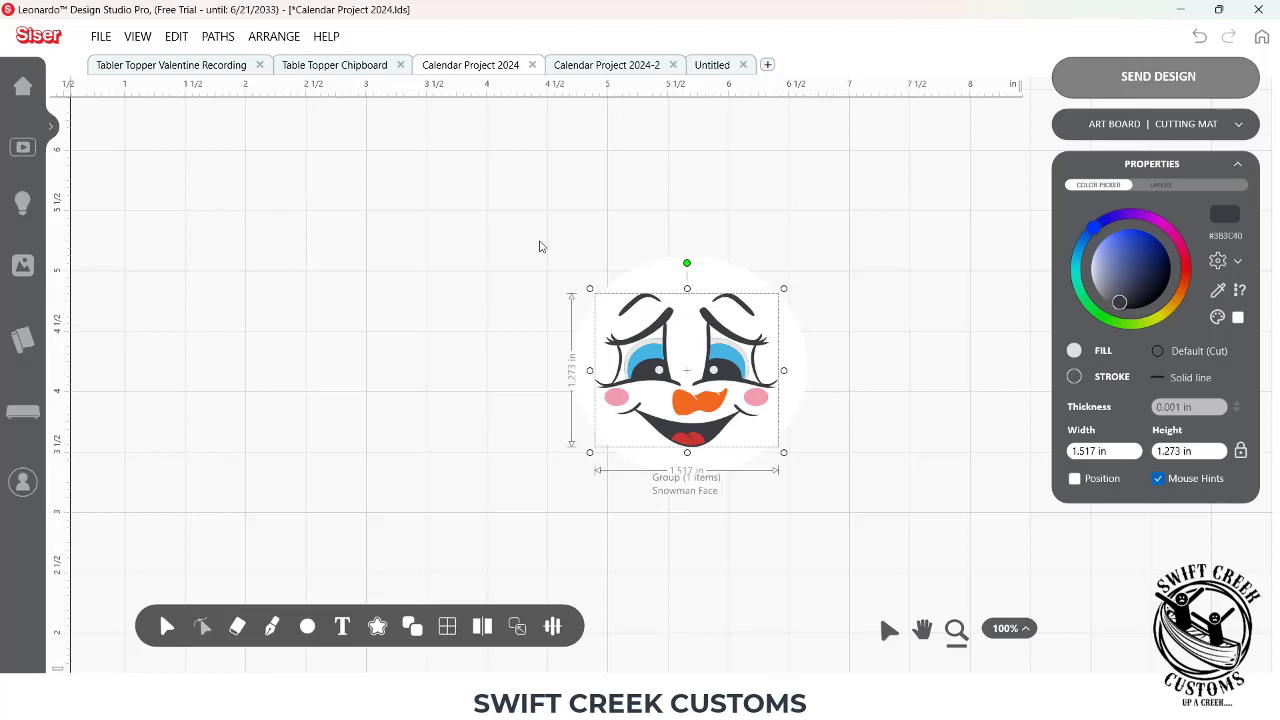
# Step: Center the snowman face and white circle on each other horizontally and vertically, and group them
pyautogui.moveTo(540, 246); pyautogui.dragTo(808, 500)
pyautogui.click(552, 626)
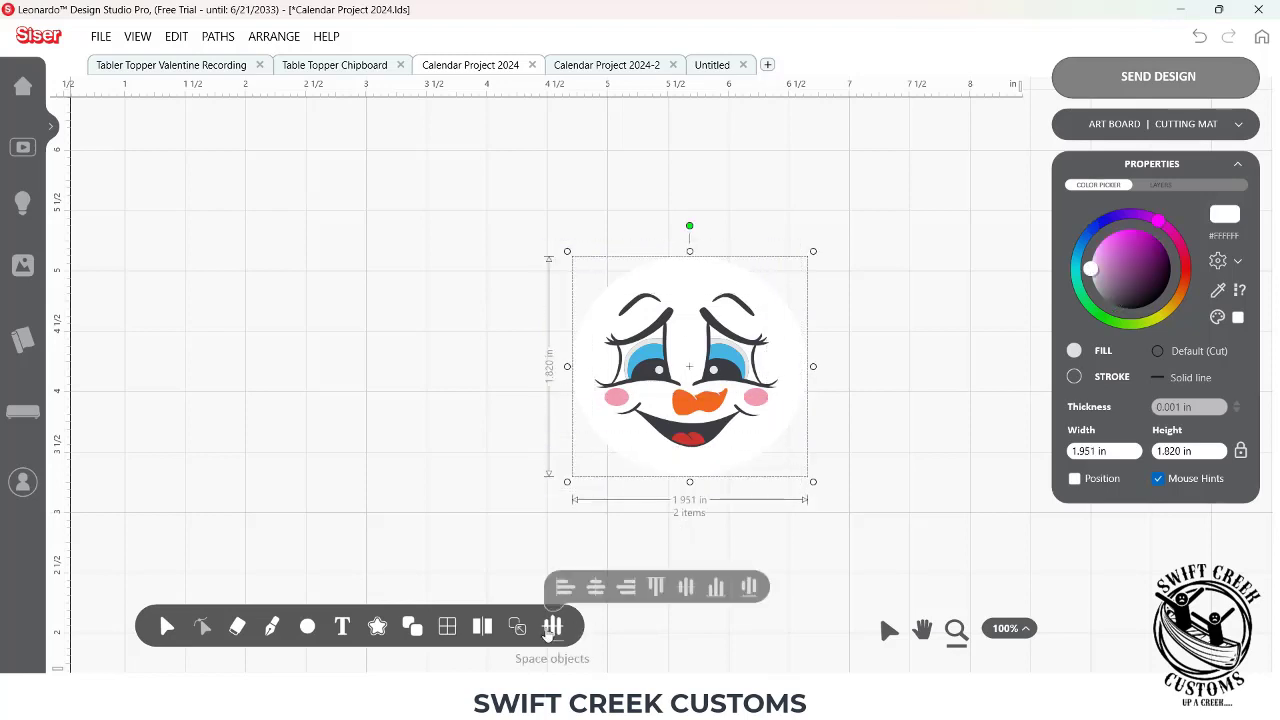
pyautogui.click(596, 587)
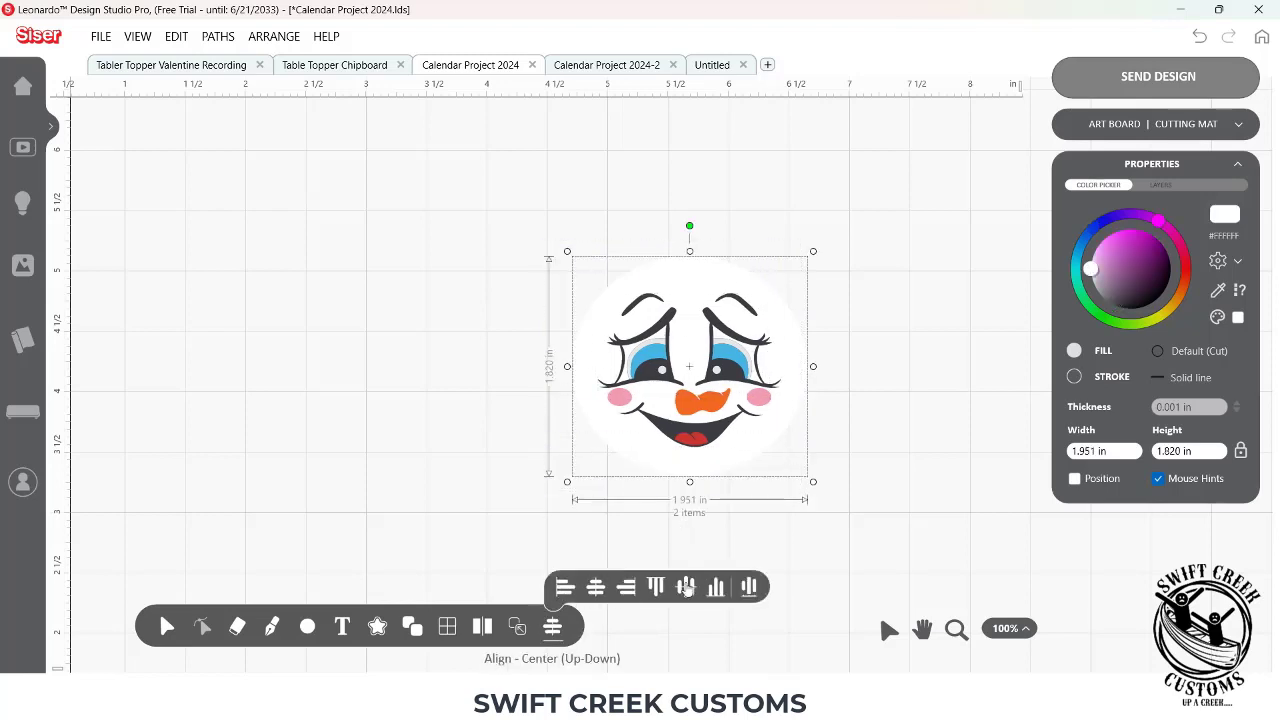
pyautogui.click(686, 587)
pyautogui.rightClick(711, 378)
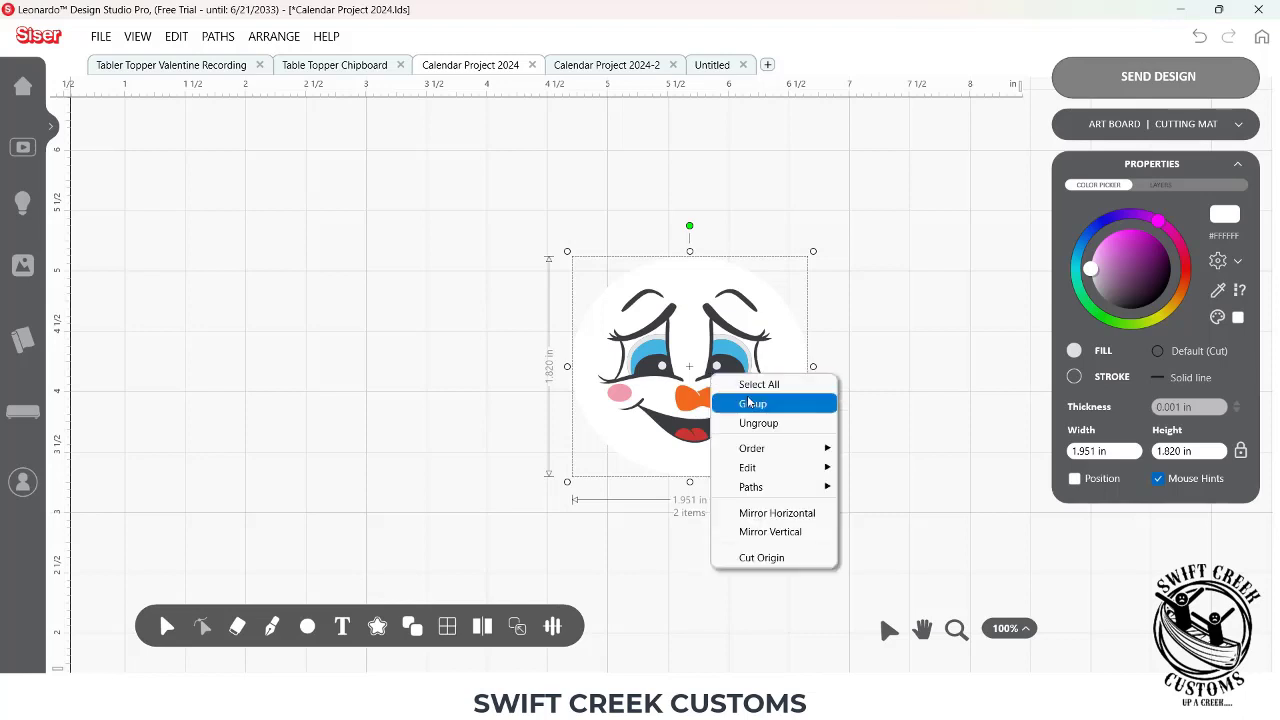
pyautogui.click(752, 405)
pyautogui.click(560, 277)
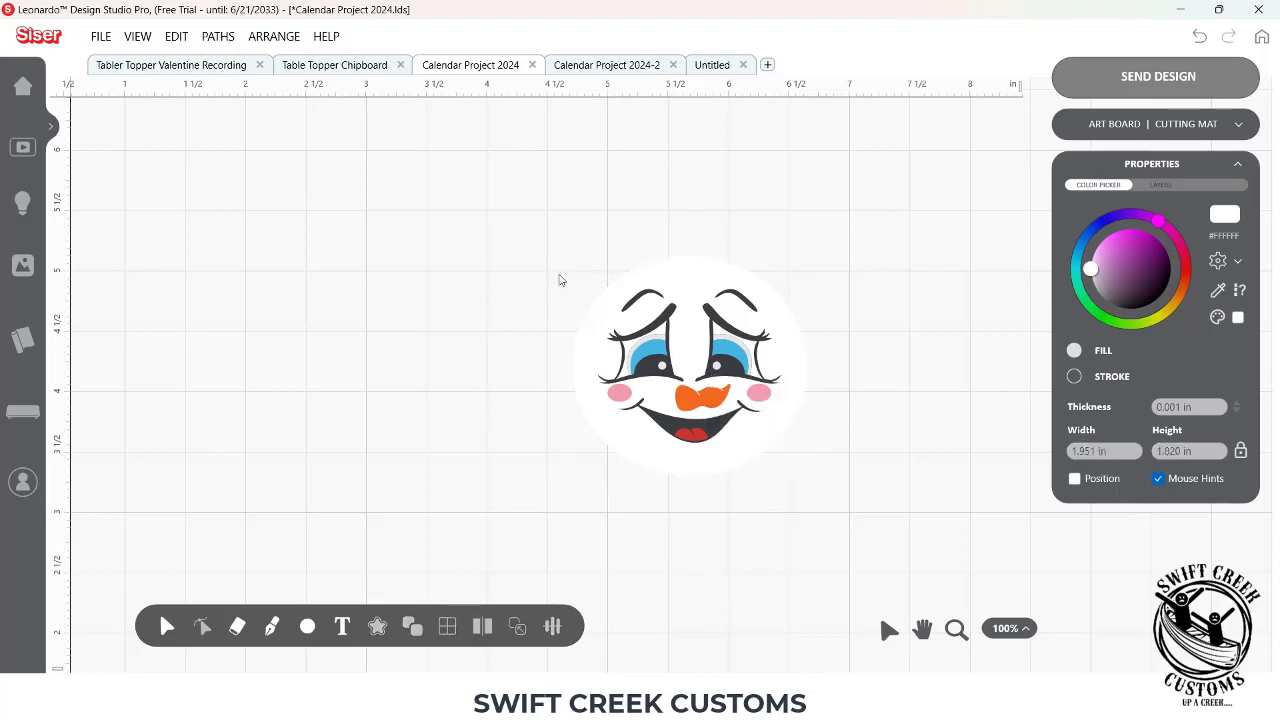
# Step: Move the grouped snowman head up to overlap the upper left corner of the gray template rectangle, and bring it to the front
pyautogui.click(726, 287)
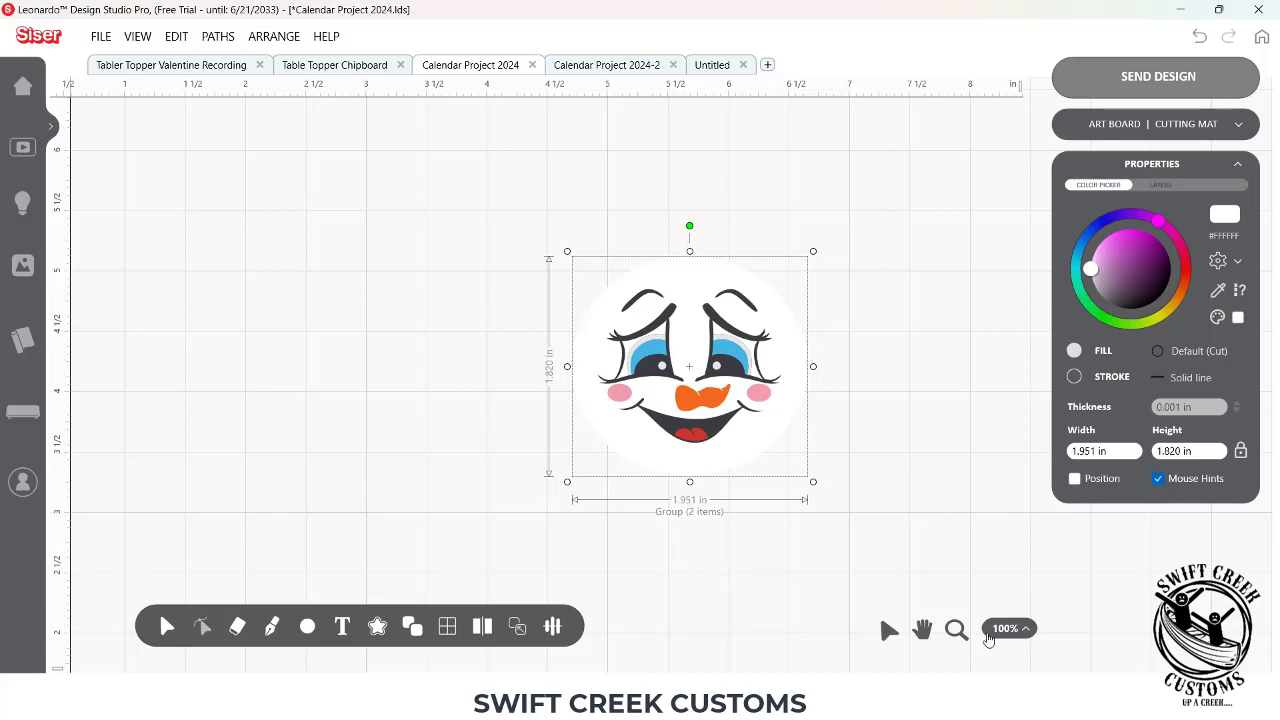
pyautogui.scroll(-4, 988, 640)
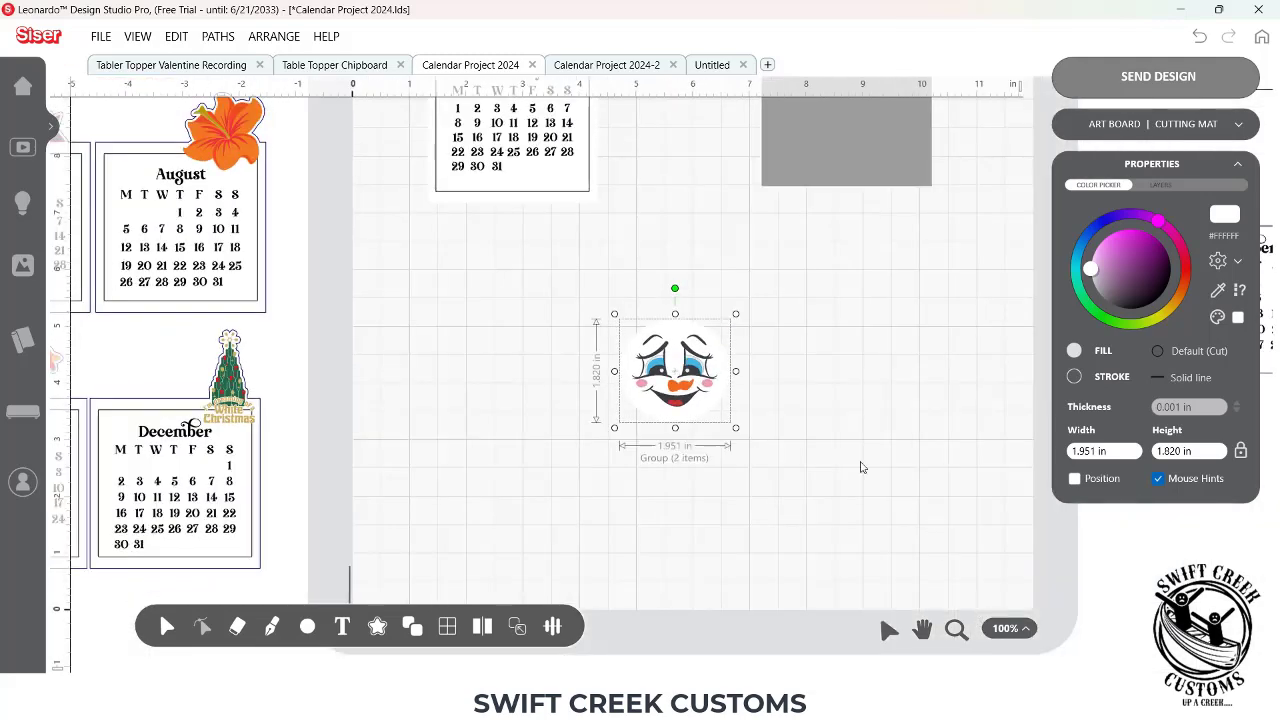
pyautogui.moveTo(683, 273); pyautogui.dragTo(790, 641)
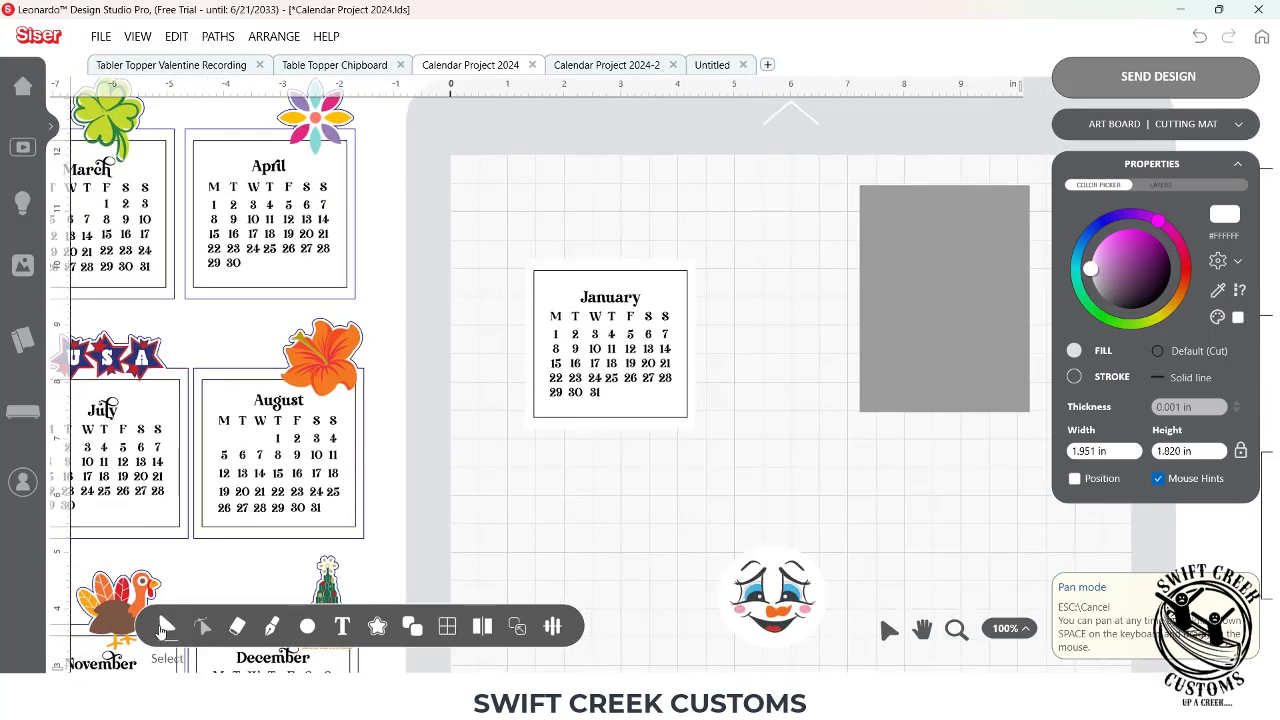
pyautogui.click(808, 548)
pyautogui.moveTo(808, 548); pyautogui.dragTo(812, 211)
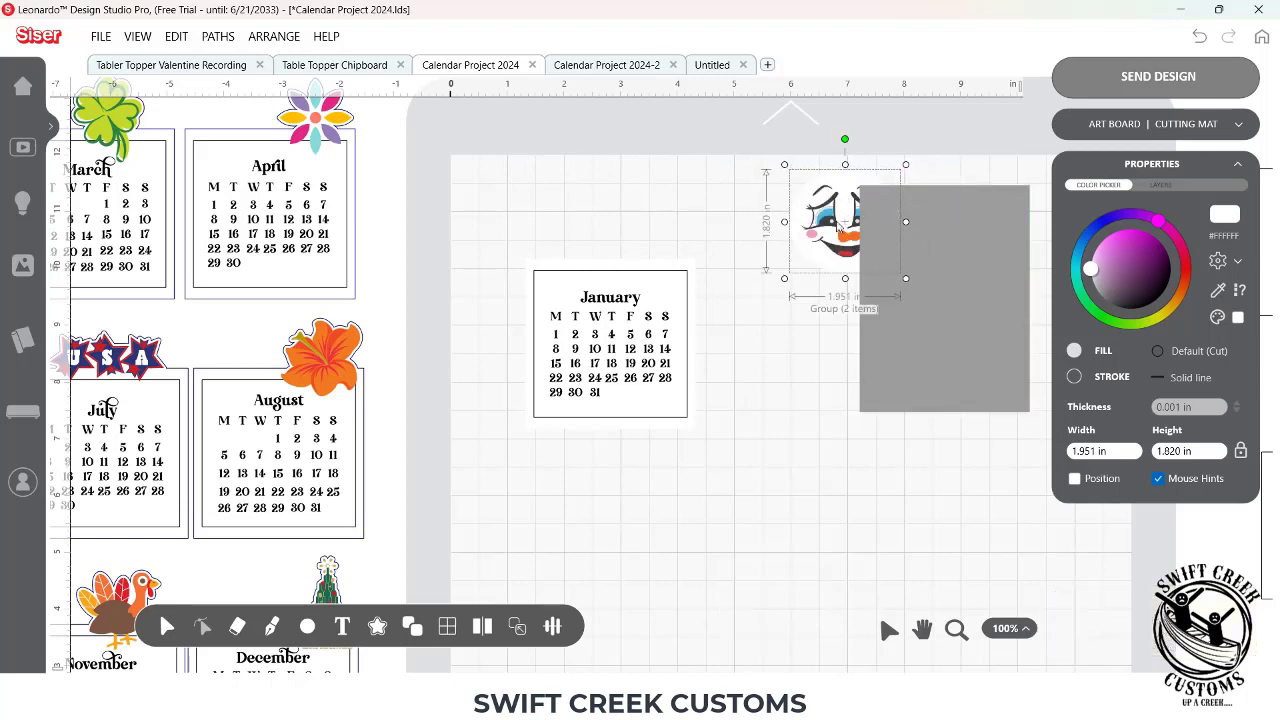
pyautogui.rightClick(838, 228)
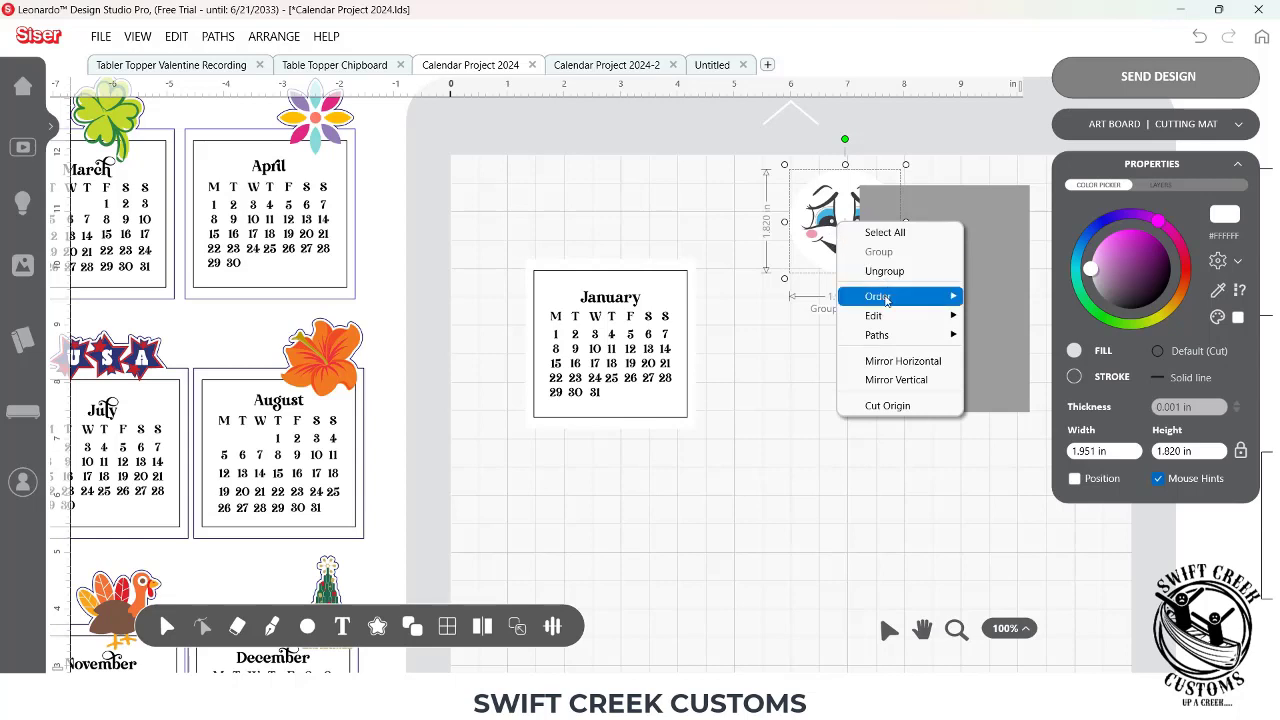
pyautogui.moveTo(885, 298)
pyautogui.click(1005, 301)
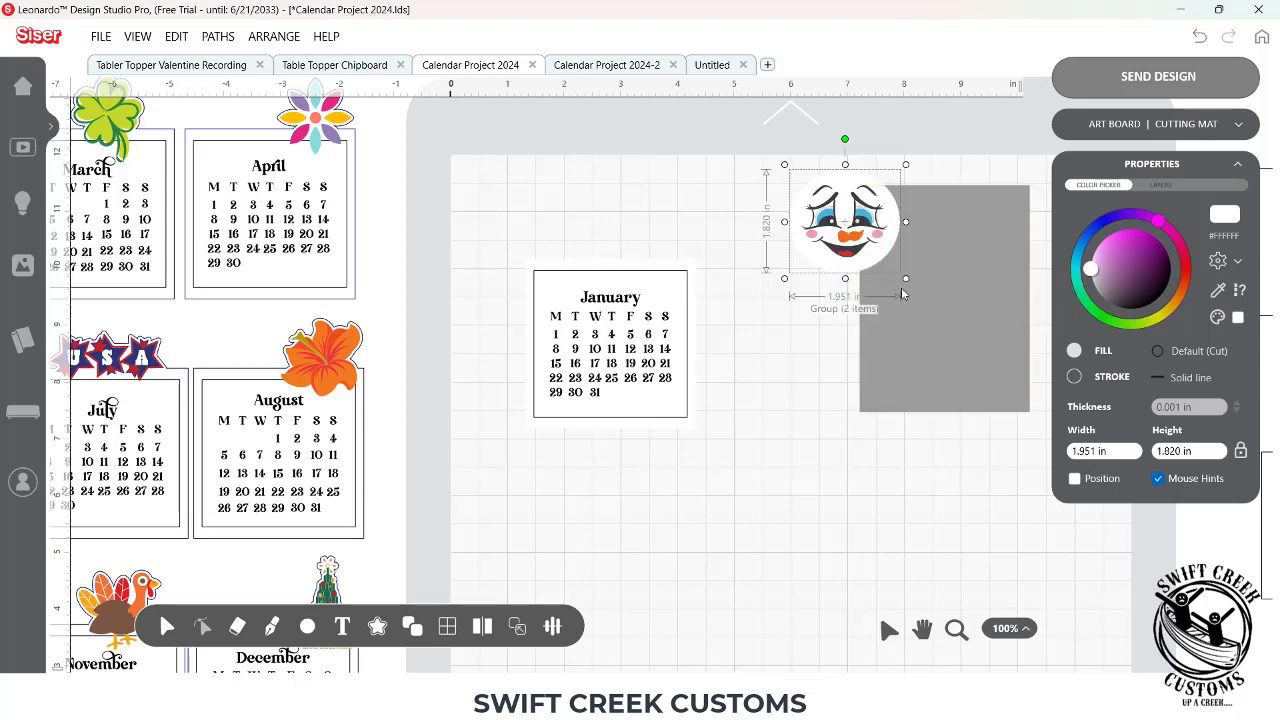
# Step: Group the January calendar with its white square, move it over the gray template rectangle, and bring it to the front
pyautogui.click(687, 393)
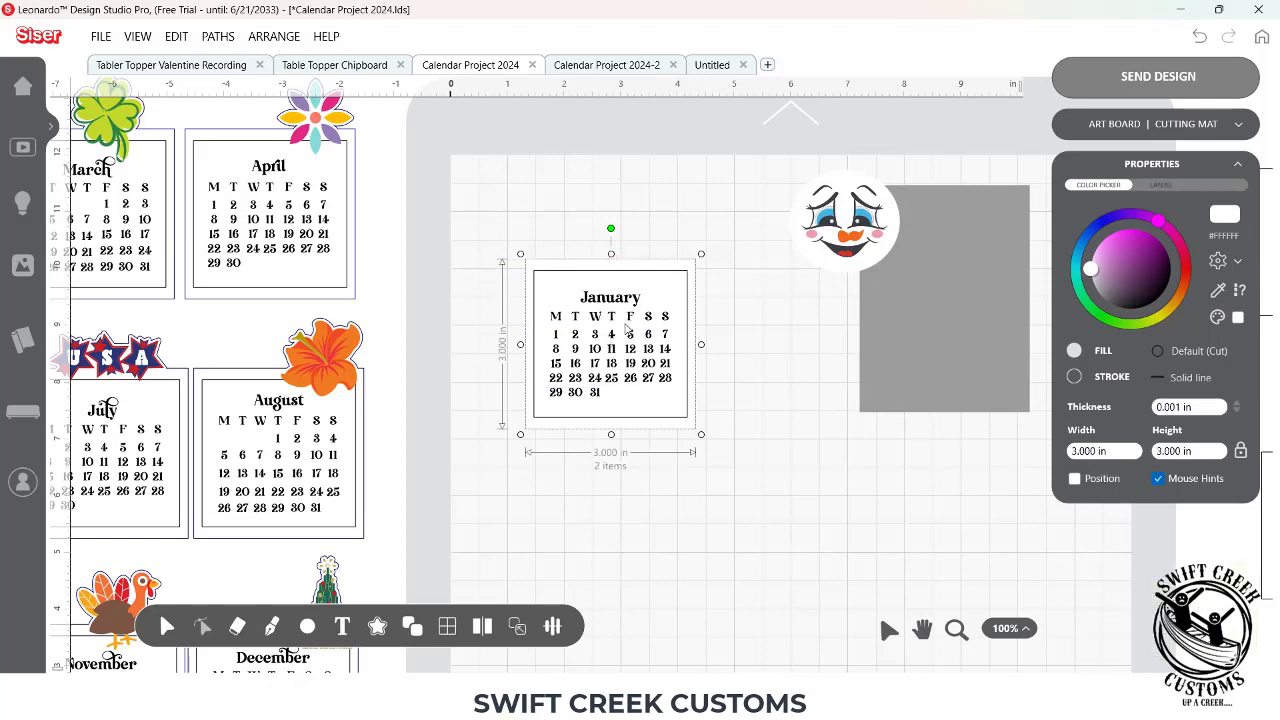
pyautogui.moveTo(610, 338); pyautogui.dragTo(886, 327)
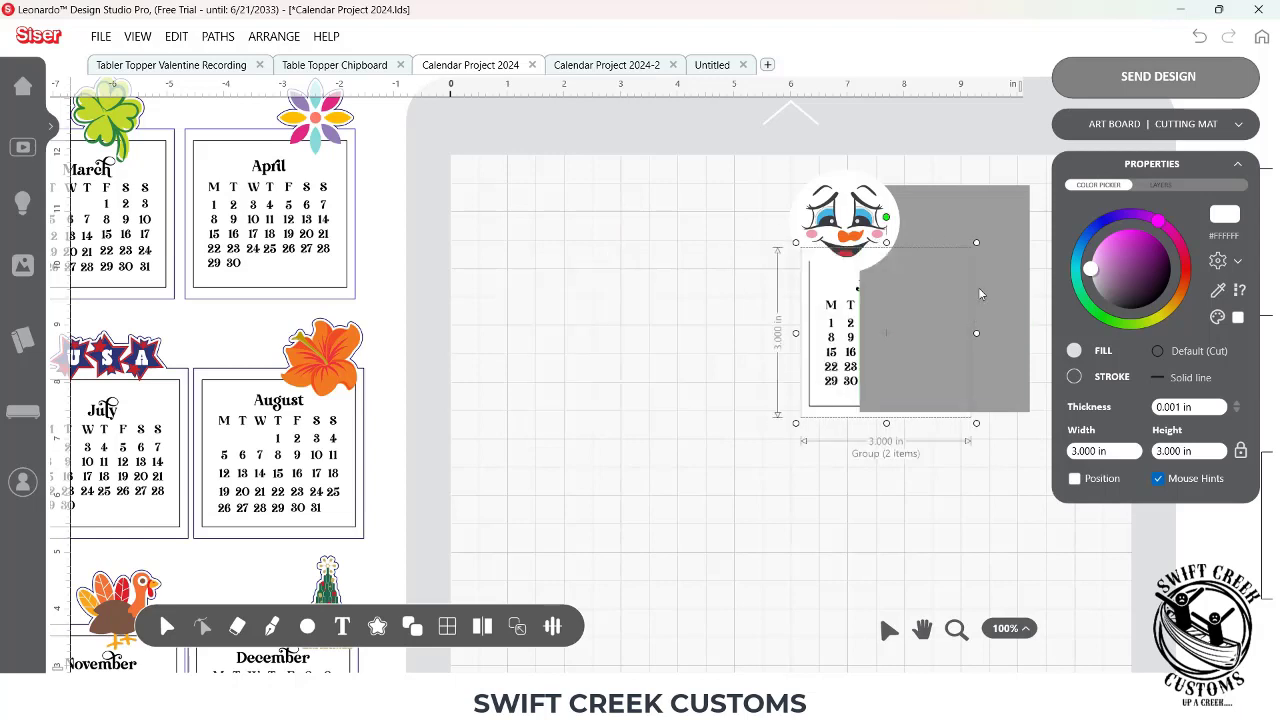
pyautogui.rightClick(836, 340)
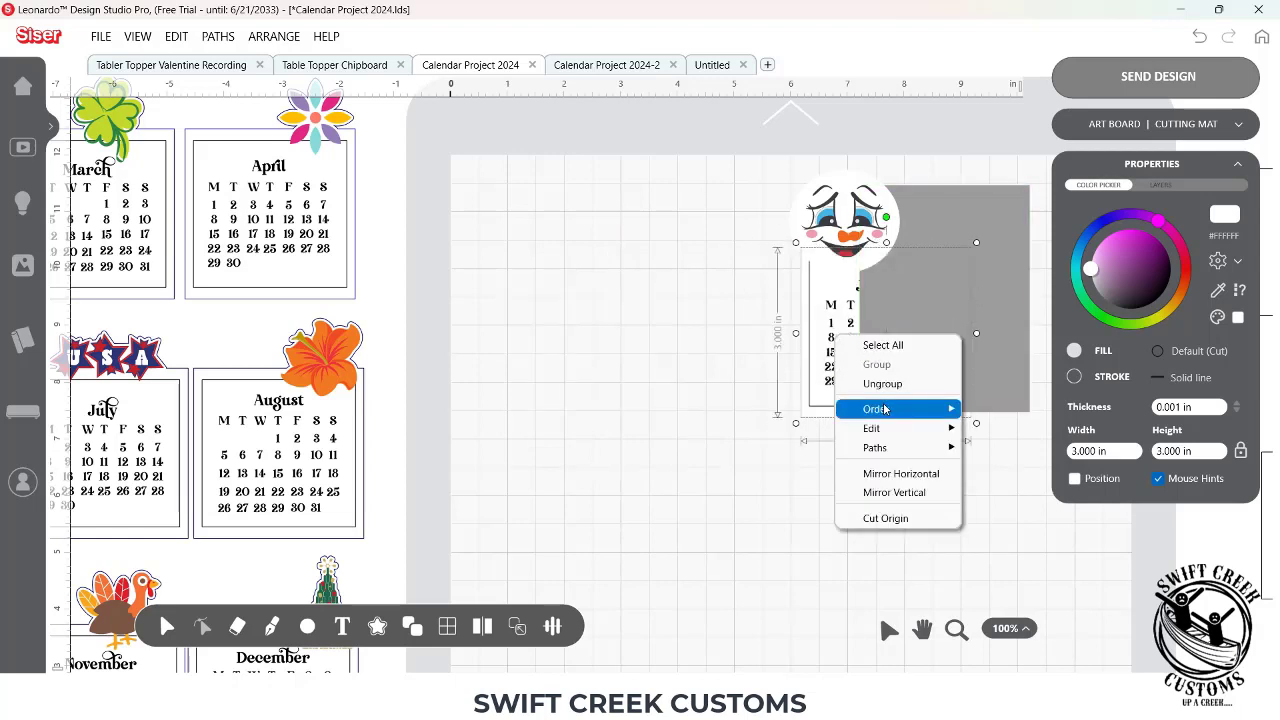
pyautogui.moveTo(885, 409)
pyautogui.click(1006, 411)
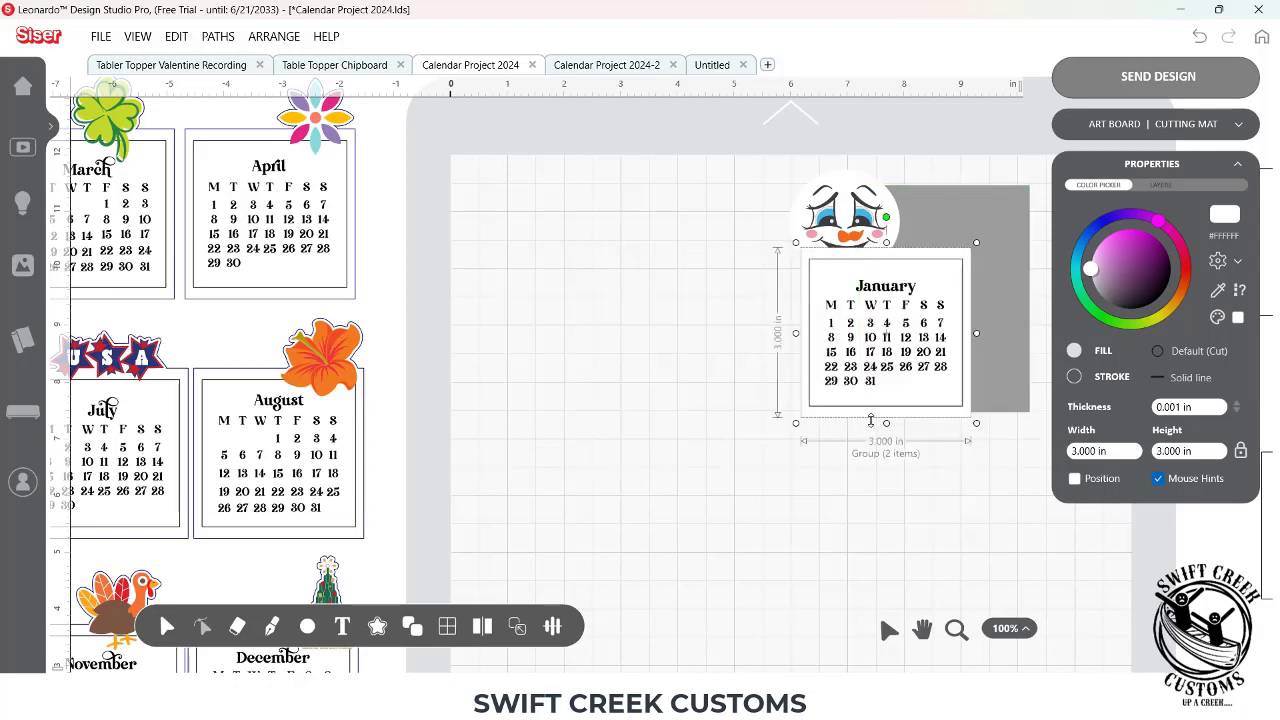
# Step: Center the calendar horizontally on the gray template, align their bottom edges, and move both clear of the snowman head
pyautogui.keyDown('shift'); pyautogui.click(1003, 380); pyautogui.keyUp('shift')
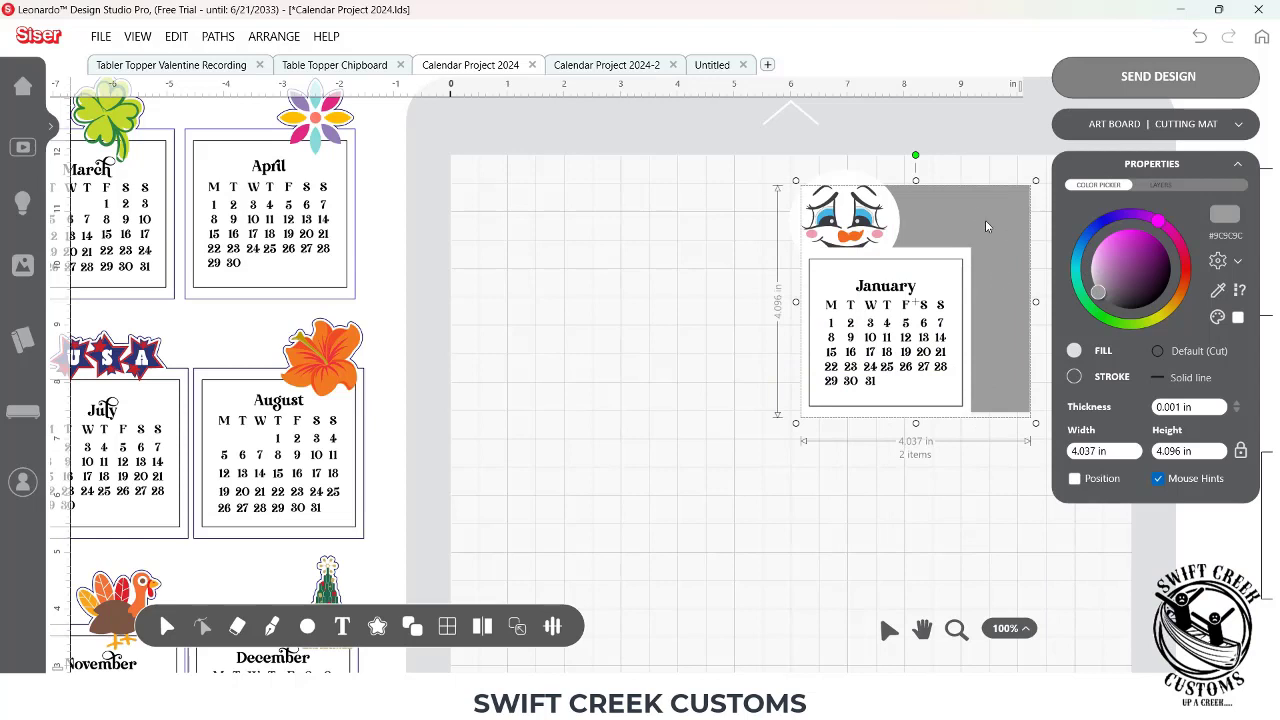
pyautogui.click(560, 626)
pyautogui.click(596, 587)
pyautogui.click(552, 626)
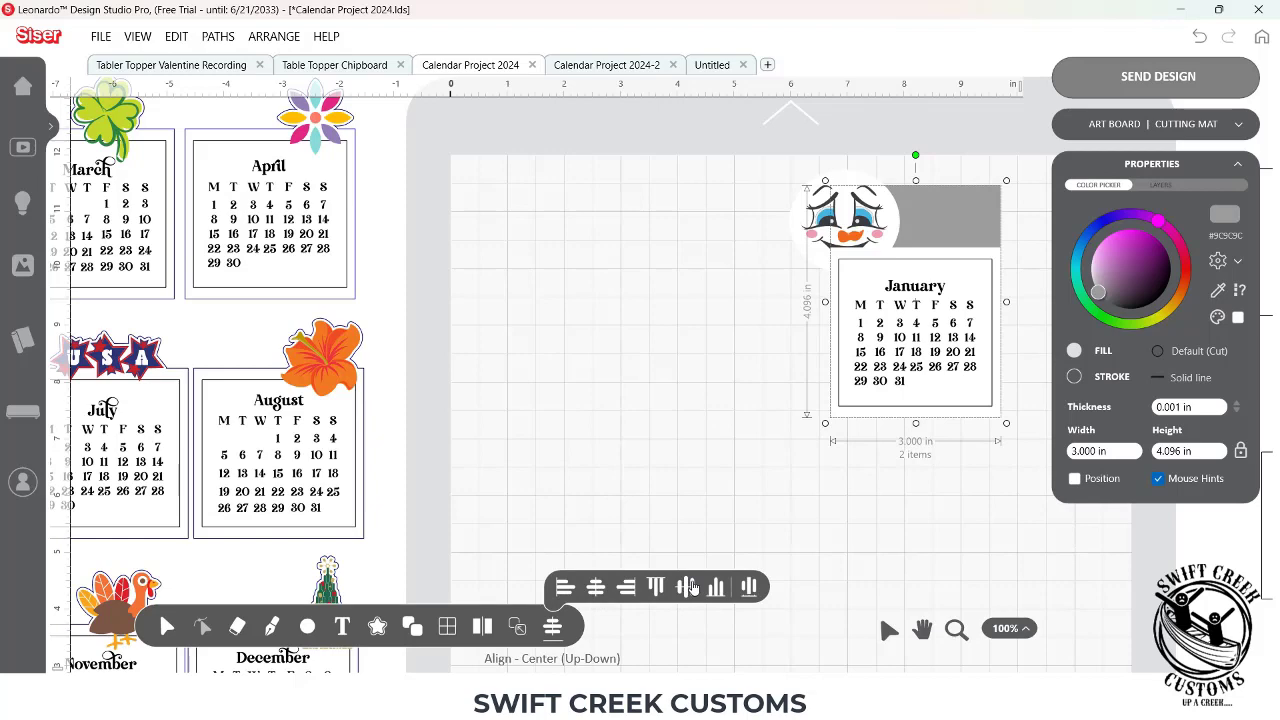
pyautogui.click(693, 588)
pyautogui.moveTo(958, 320); pyautogui.dragTo(714, 336)
# Step: Shrink the snowman head to about 1.36 in wide and move it onto the calendar's upper left corner
pyautogui.click(827, 245)
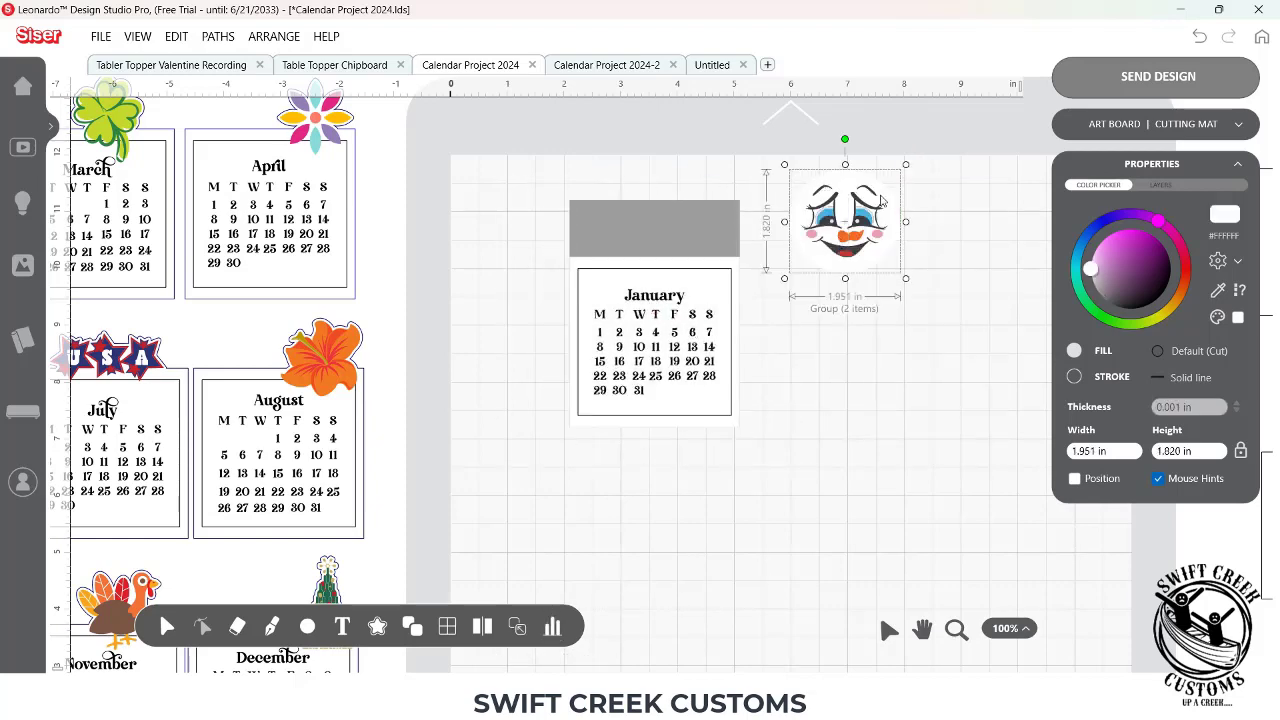
pyautogui.moveTo(905, 164); pyautogui.dragTo(871, 196)
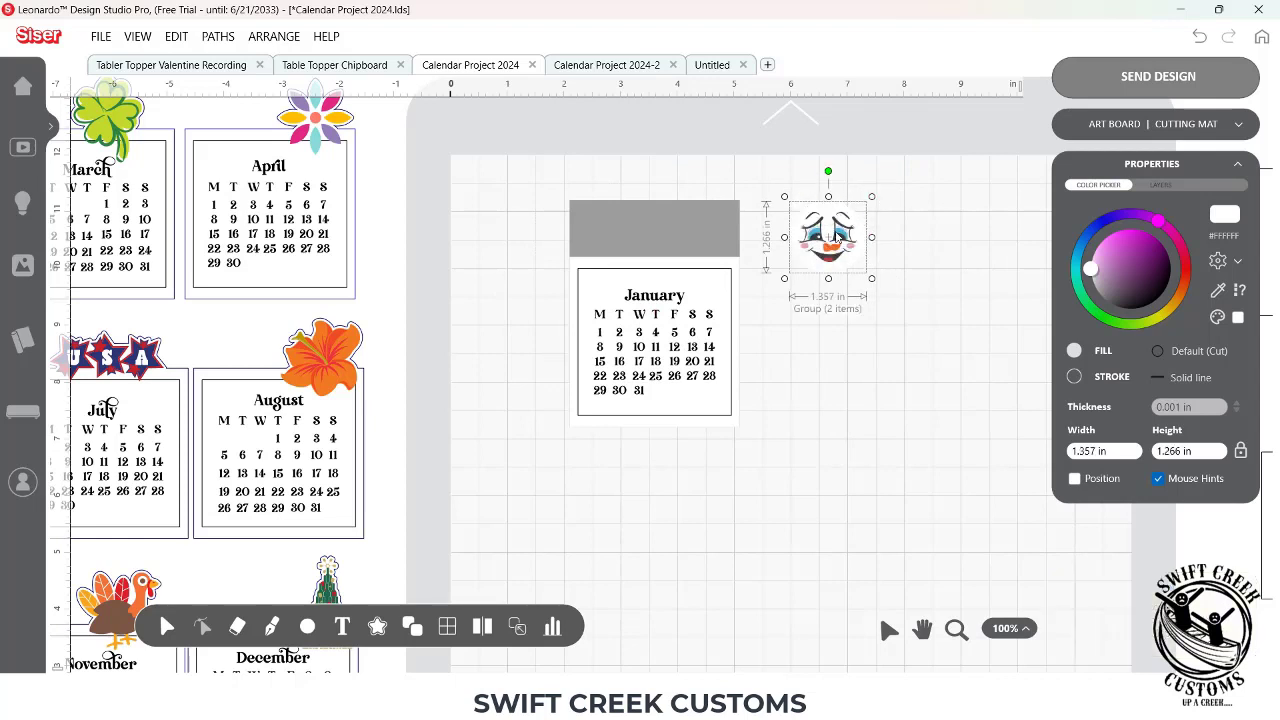
pyautogui.moveTo(836, 236); pyautogui.dragTo(623, 242)
pyautogui.rightClick(625, 240)
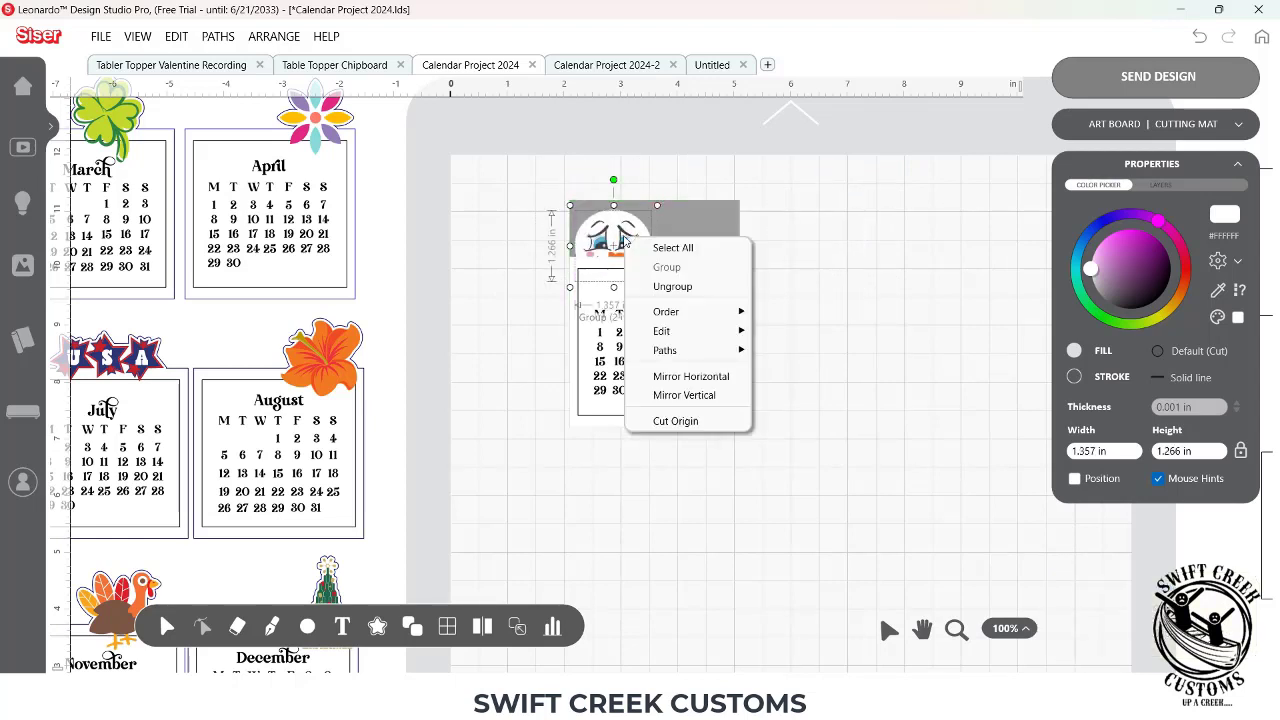
pyautogui.click(727, 292)
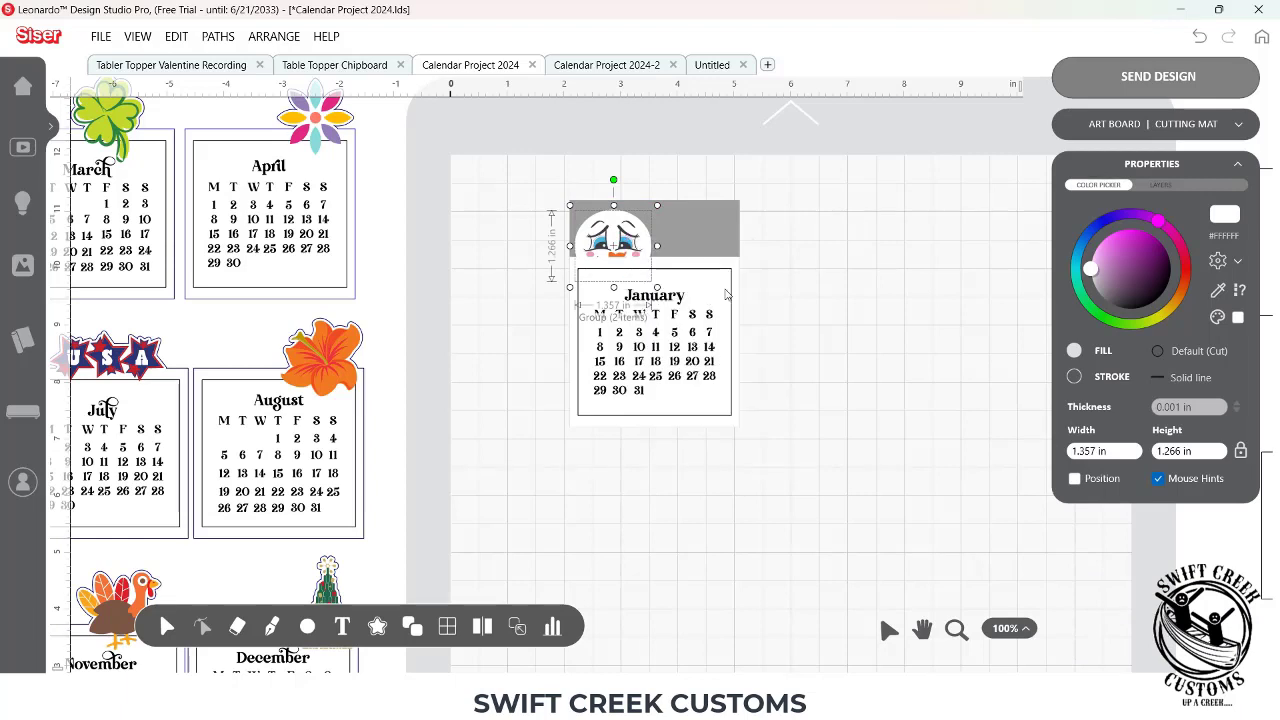
pyautogui.rightClick(632, 236)
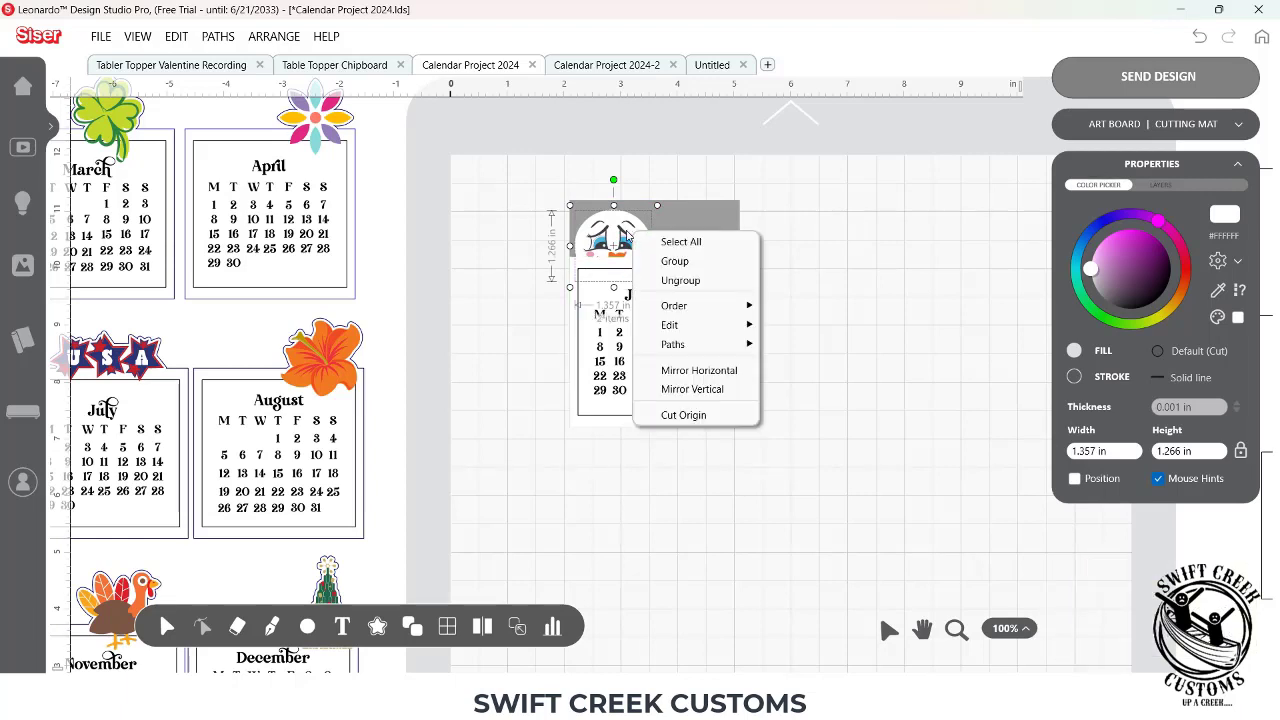
pyautogui.click(675, 261)
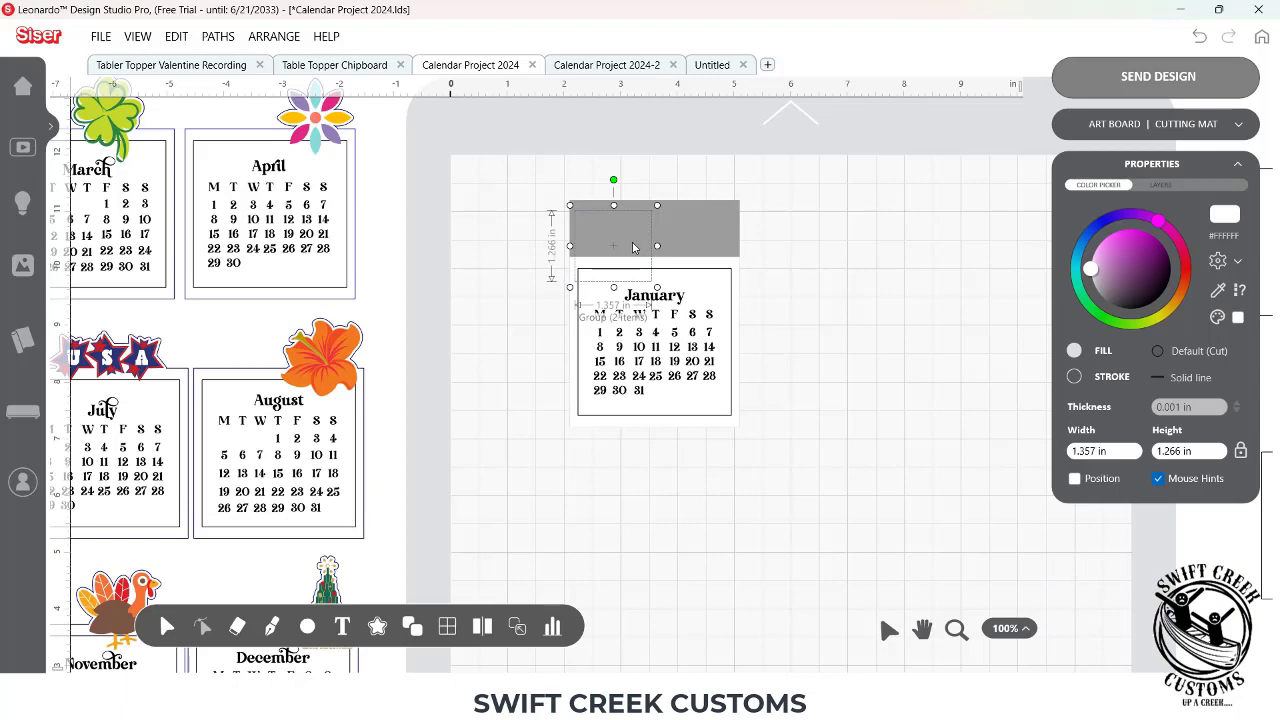
pyautogui.hotkey('ctrl', 'z')
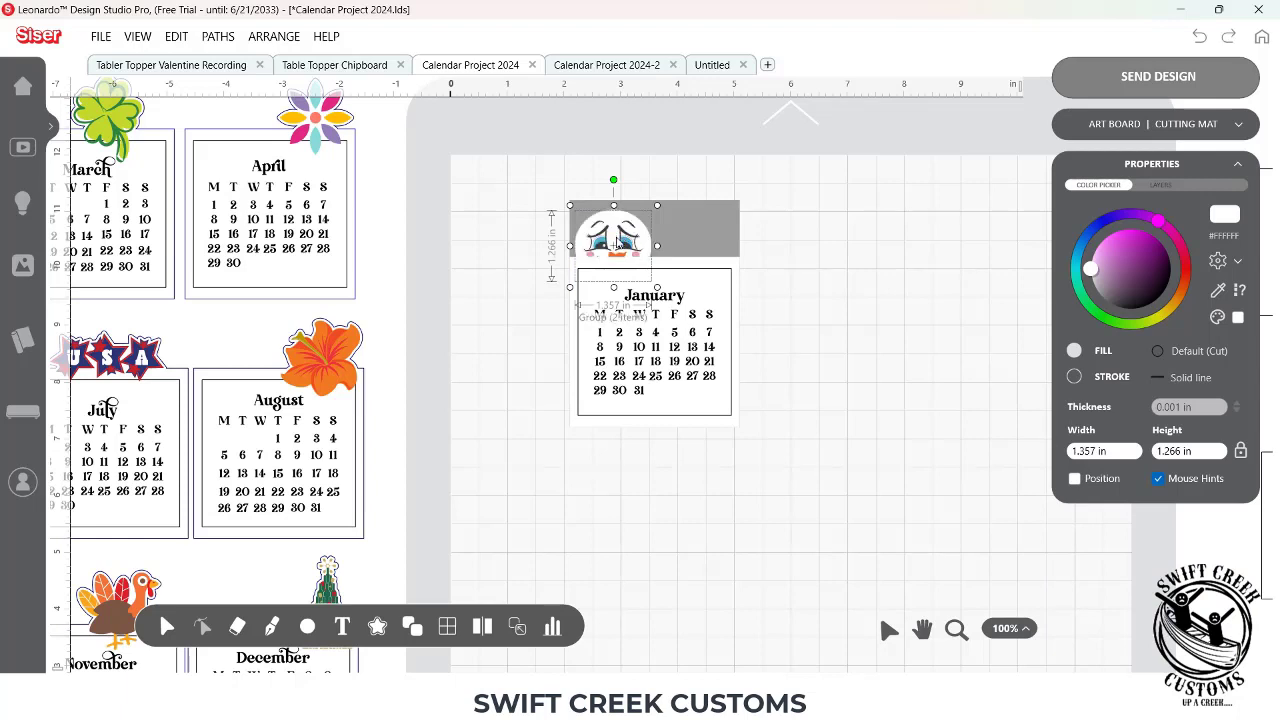
# Step: Bring the snowman head to the front and enlarge it to about 1.47 in wide
pyautogui.rightClick(621, 227)
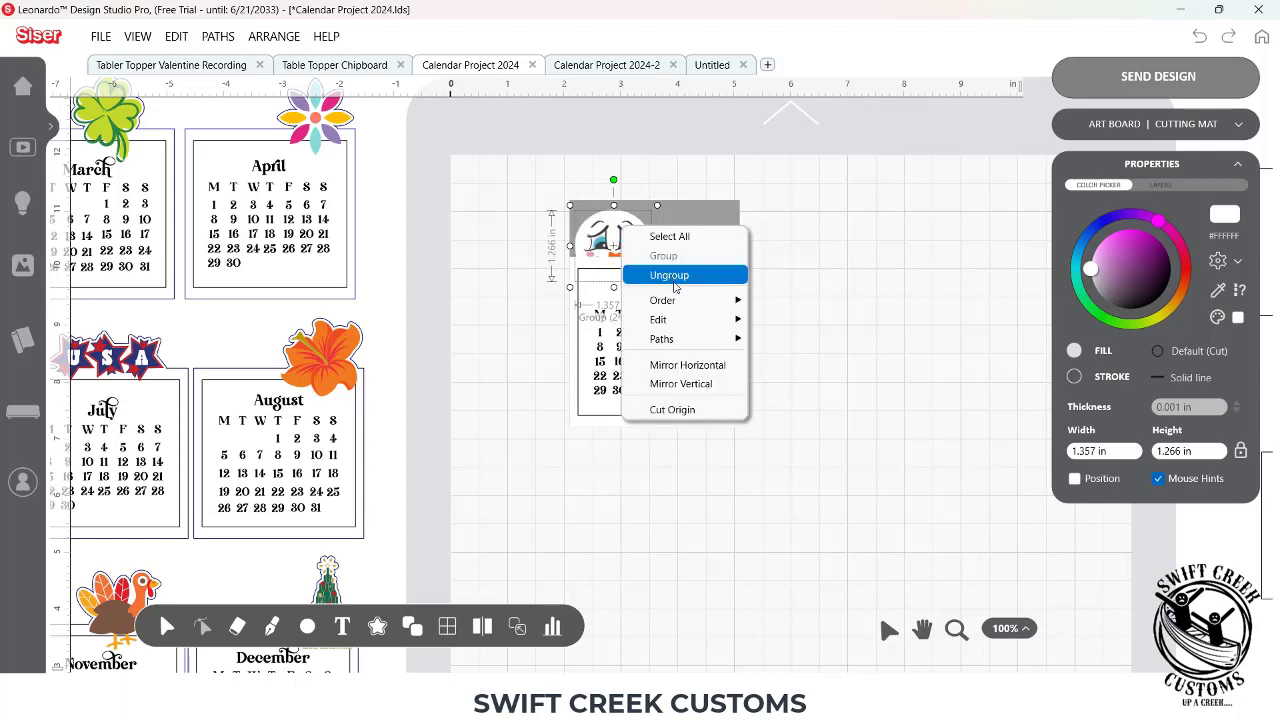
pyautogui.moveTo(674, 308)
pyautogui.click(783, 306)
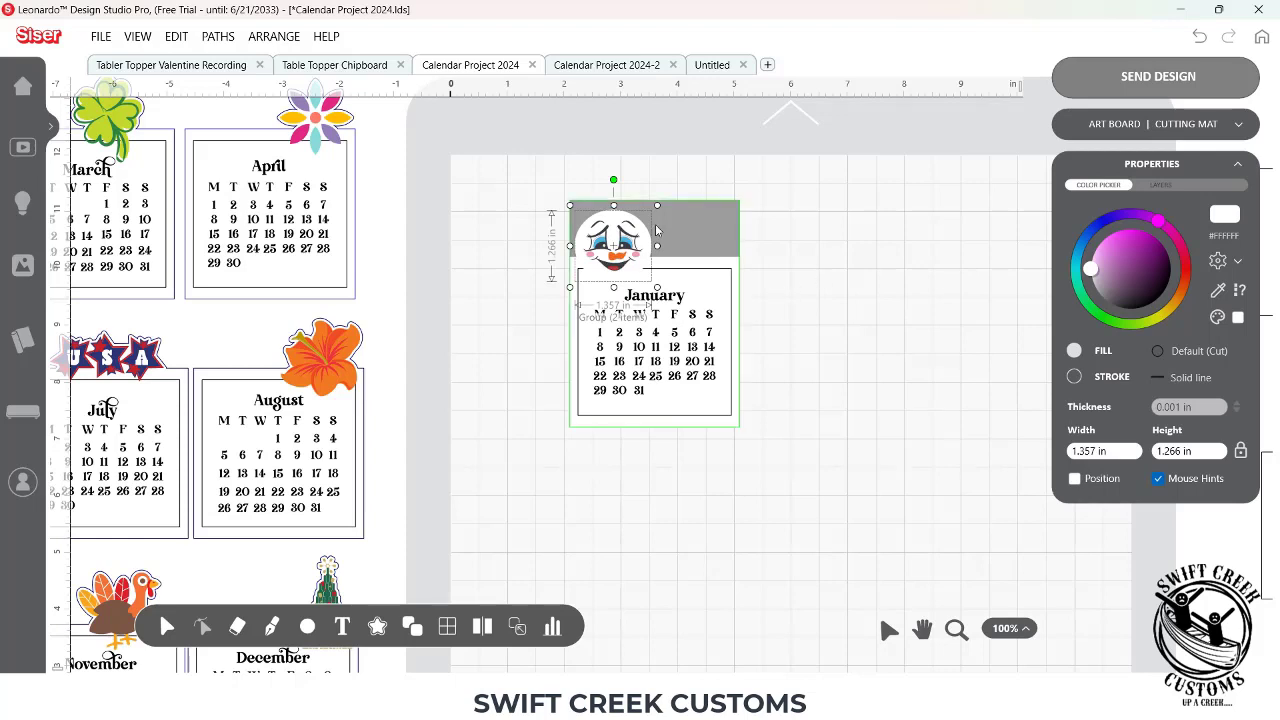
pyautogui.moveTo(660, 204); pyautogui.dragTo(666, 202)
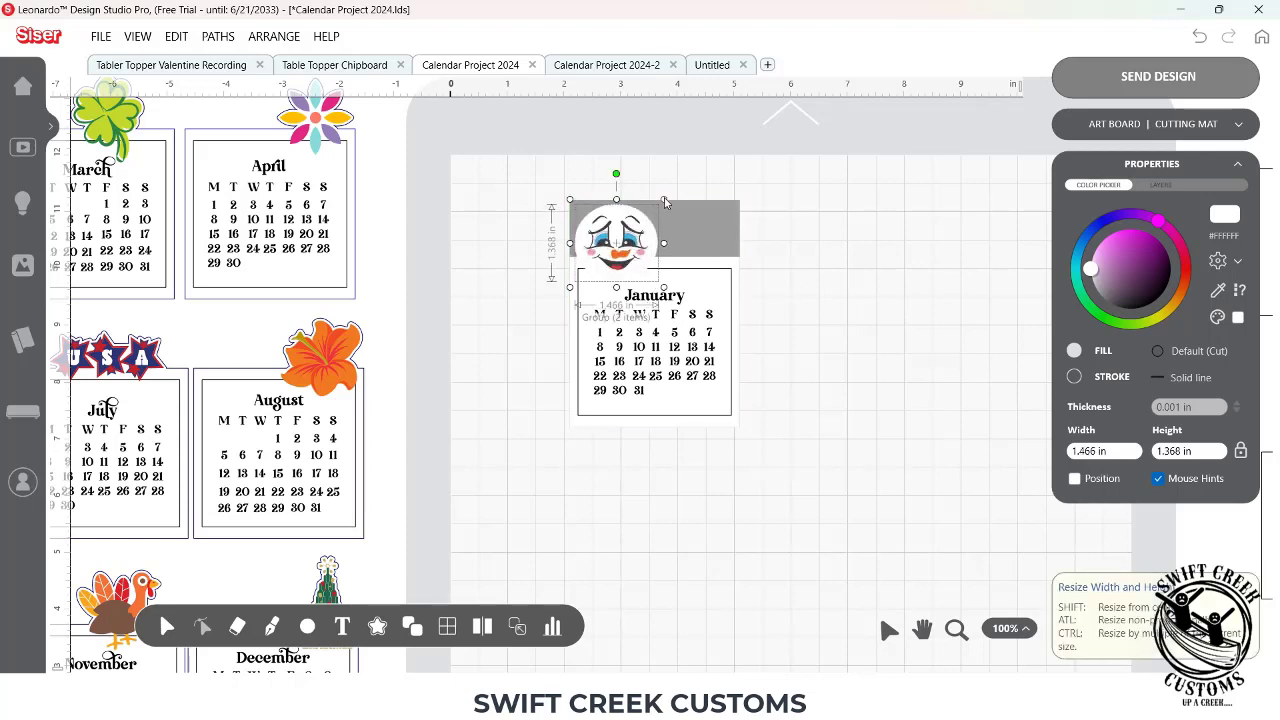
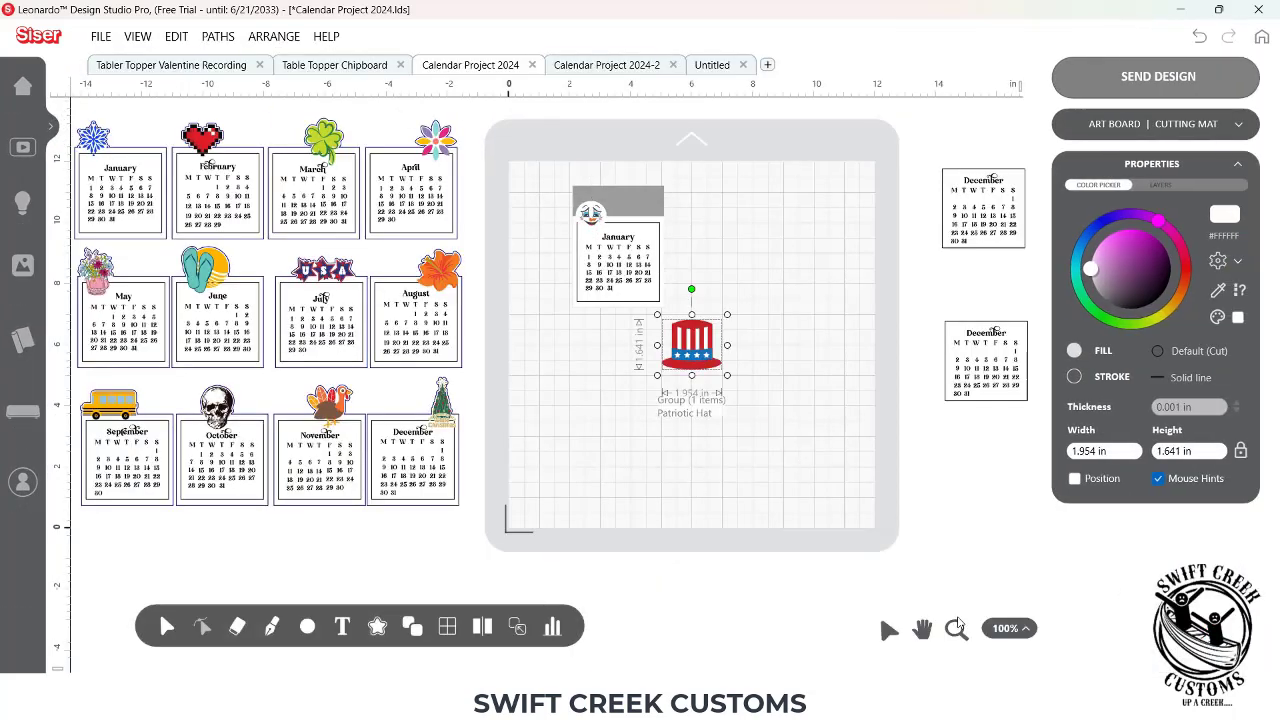
# Step: Move the Patriotic Hat aside from the calendar and ungroup it completely into its separate pieces
pyautogui.click(957, 626)
pyautogui.moveTo(641, 311); pyautogui.dragTo(778, 404)
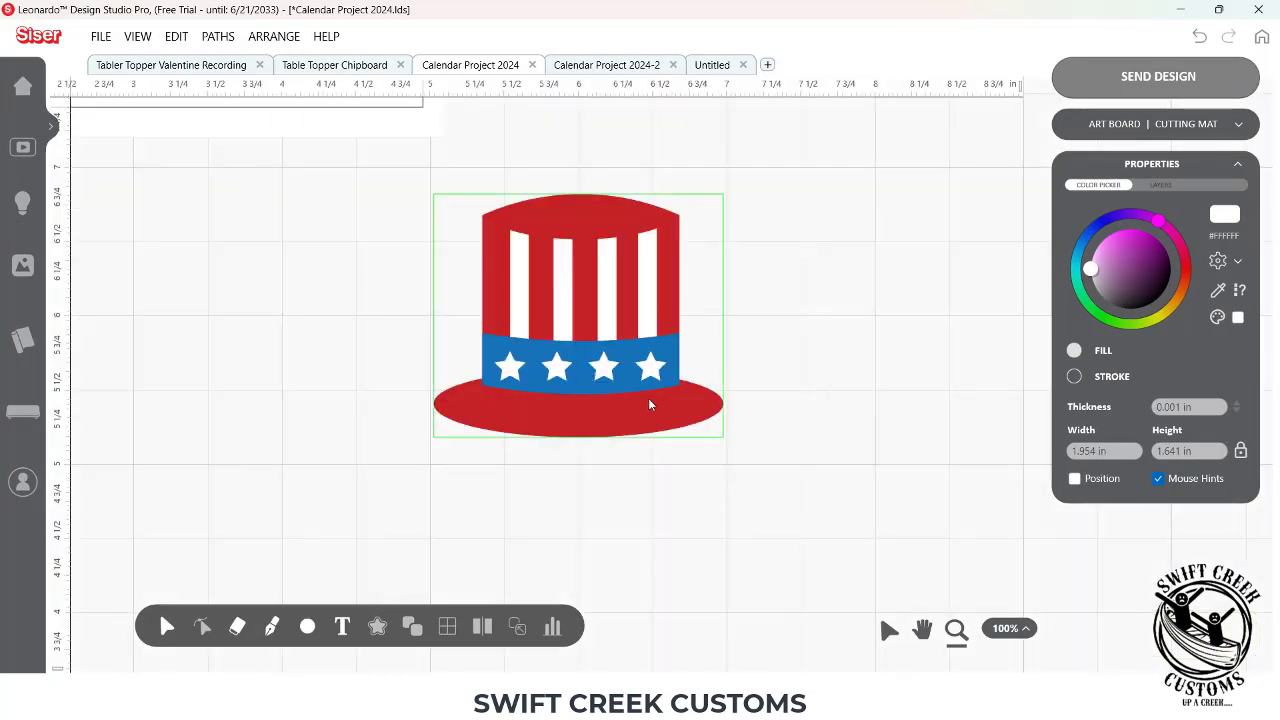
pyautogui.rightClick(641, 397)
pyautogui.click(648, 376)
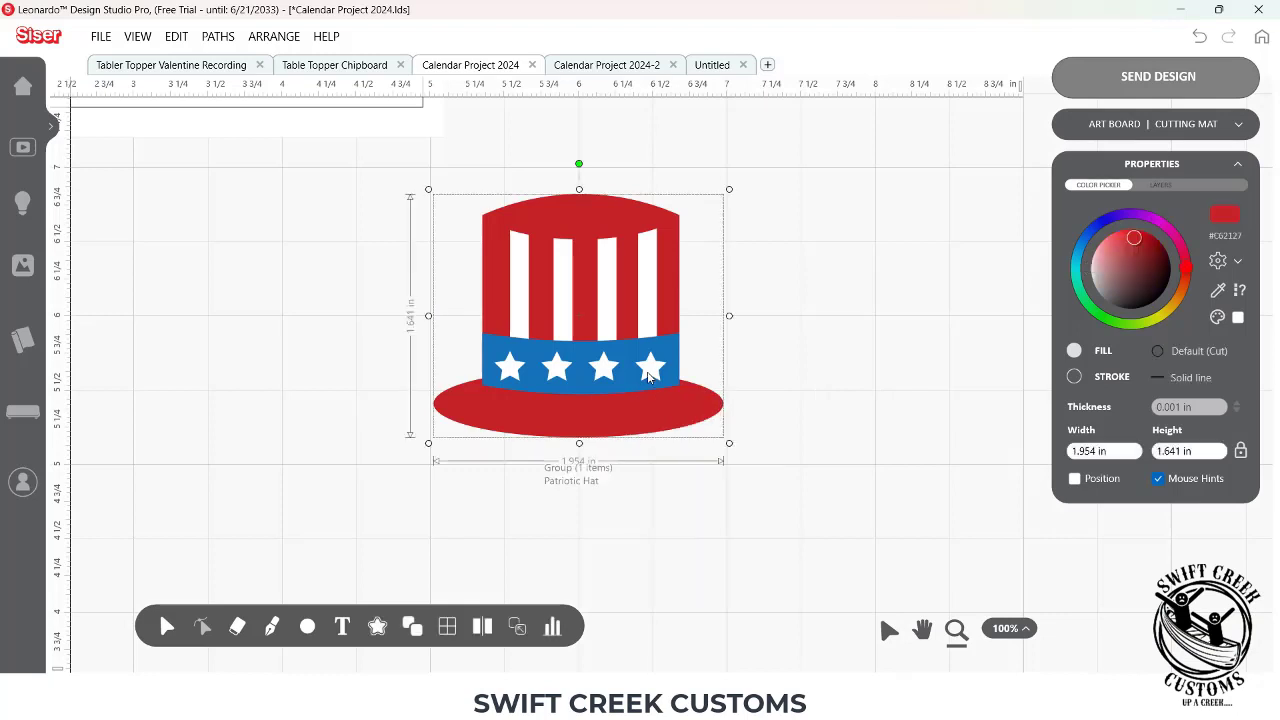
pyautogui.rightClick(645, 372)
pyautogui.click(688, 420)
pyautogui.moveTo(583, 355); pyautogui.dragTo(800, 340)
pyautogui.rightClick(815, 334)
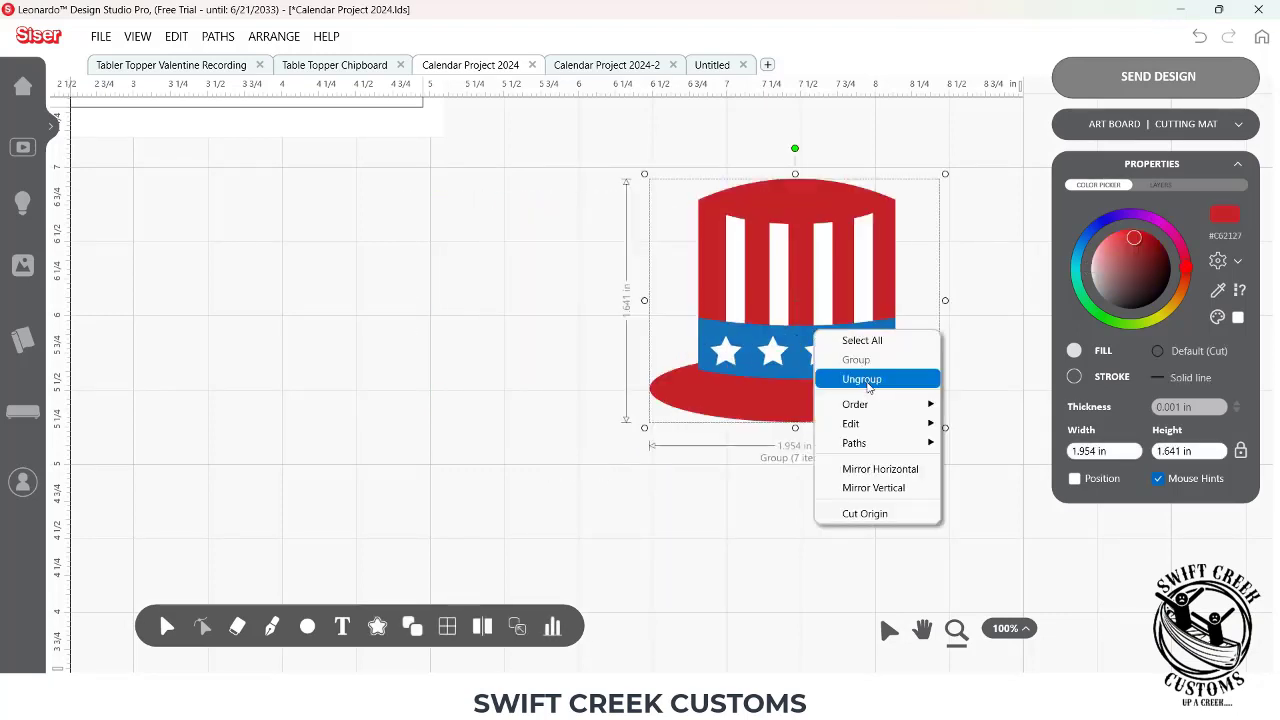
pyautogui.click(830, 379)
# Step: Try pulling the blue band and the first white star off the hat, and undo both moves
pyautogui.click(613, 367)
pyautogui.moveTo(707, 345); pyautogui.dragTo(345, 378)
pyautogui.click(730, 356)
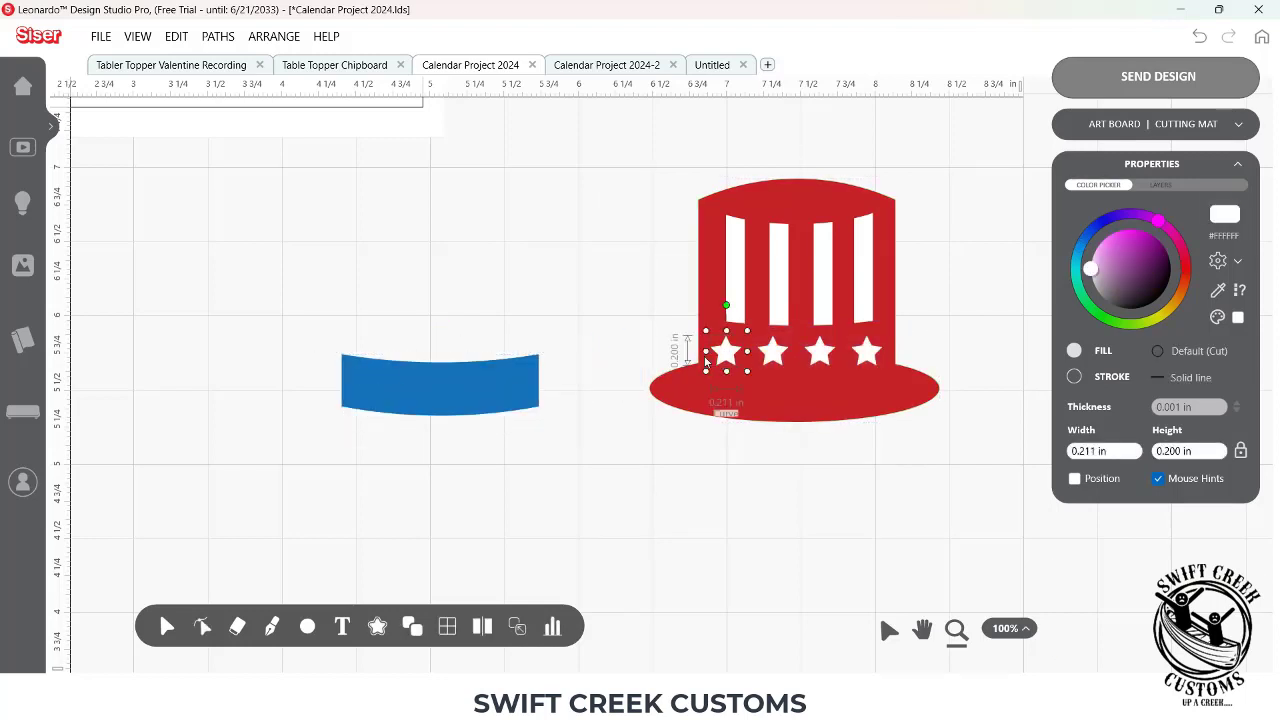
pyautogui.moveTo(722, 357); pyautogui.dragTo(582, 375)
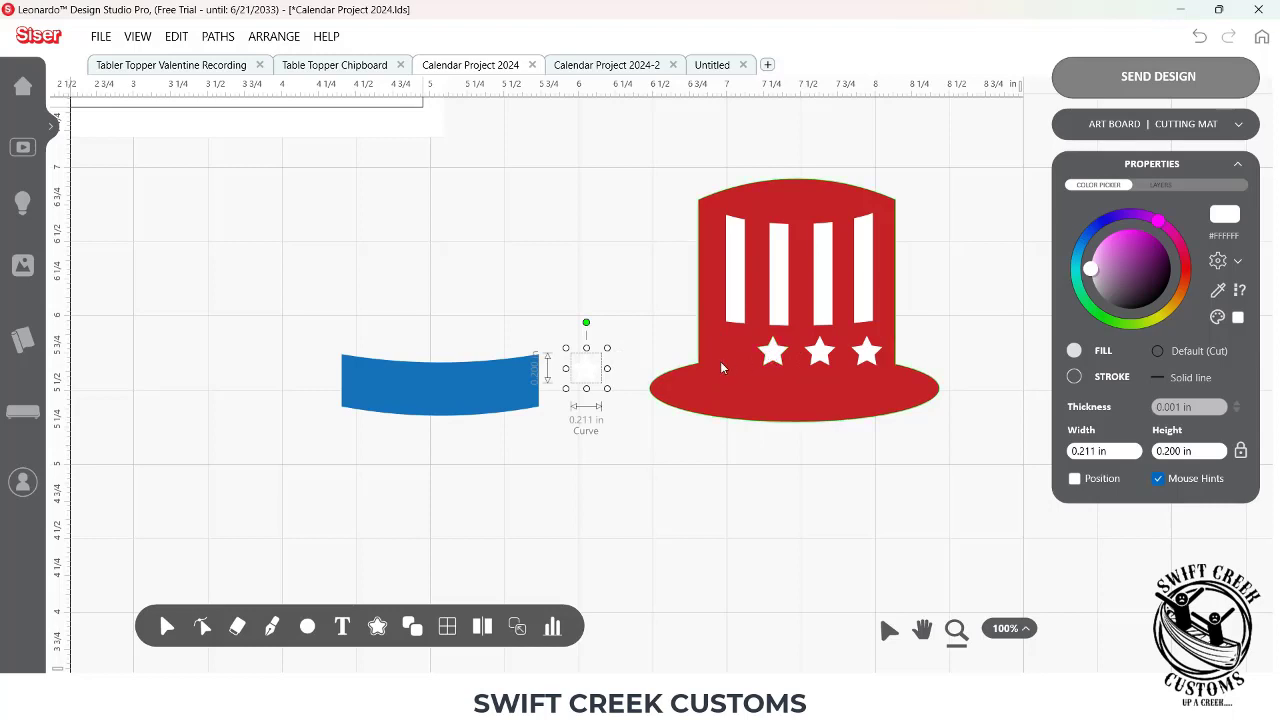
pyautogui.hotkey('ctrl', 'z')
pyautogui.click(741, 252)
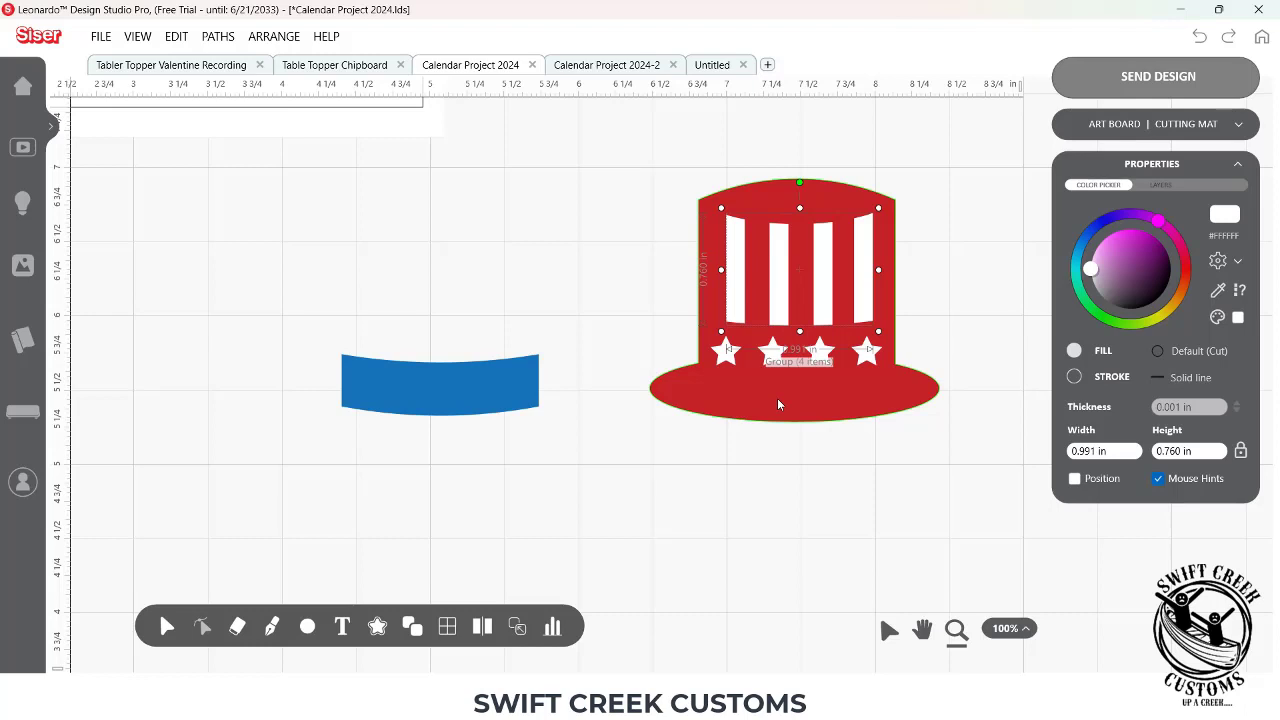
pyautogui.hotkey('ctrl', 'z')
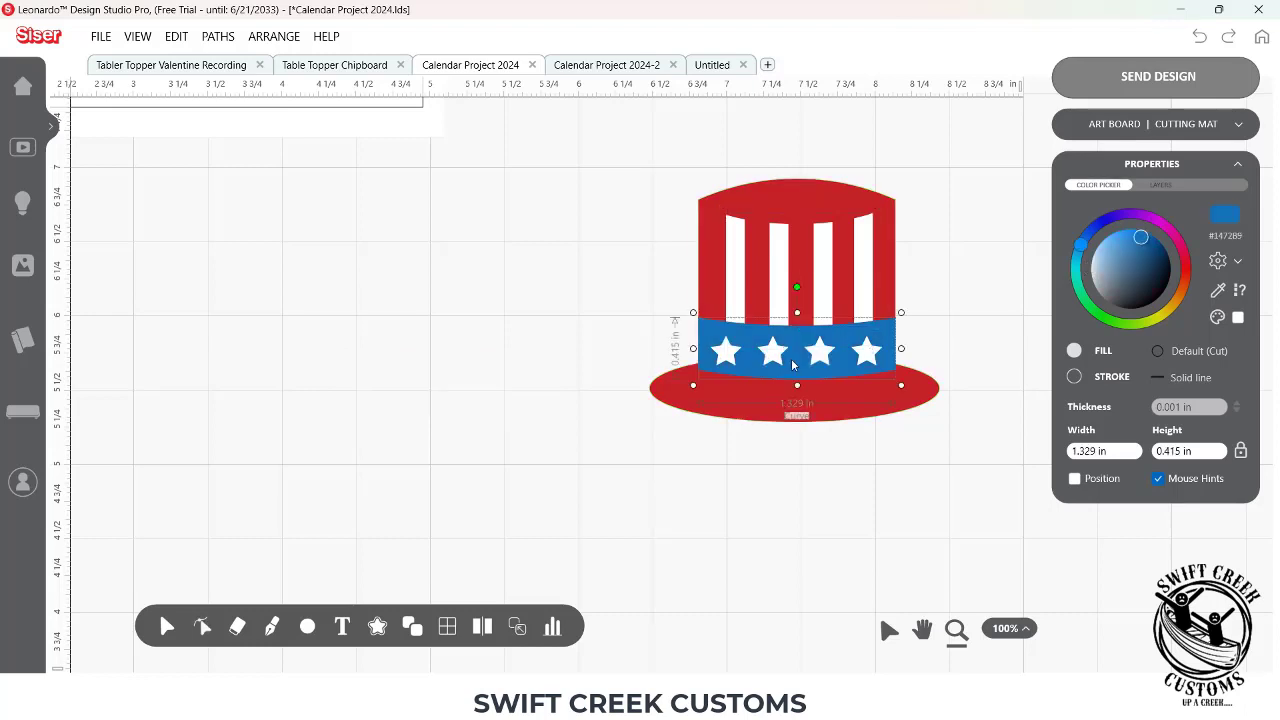
# Step: Move the red hat body and blue band together off the white stars and stripes, and delete the leftover white pieces
pyautogui.click(725, 350)
pyautogui.click(779, 279)
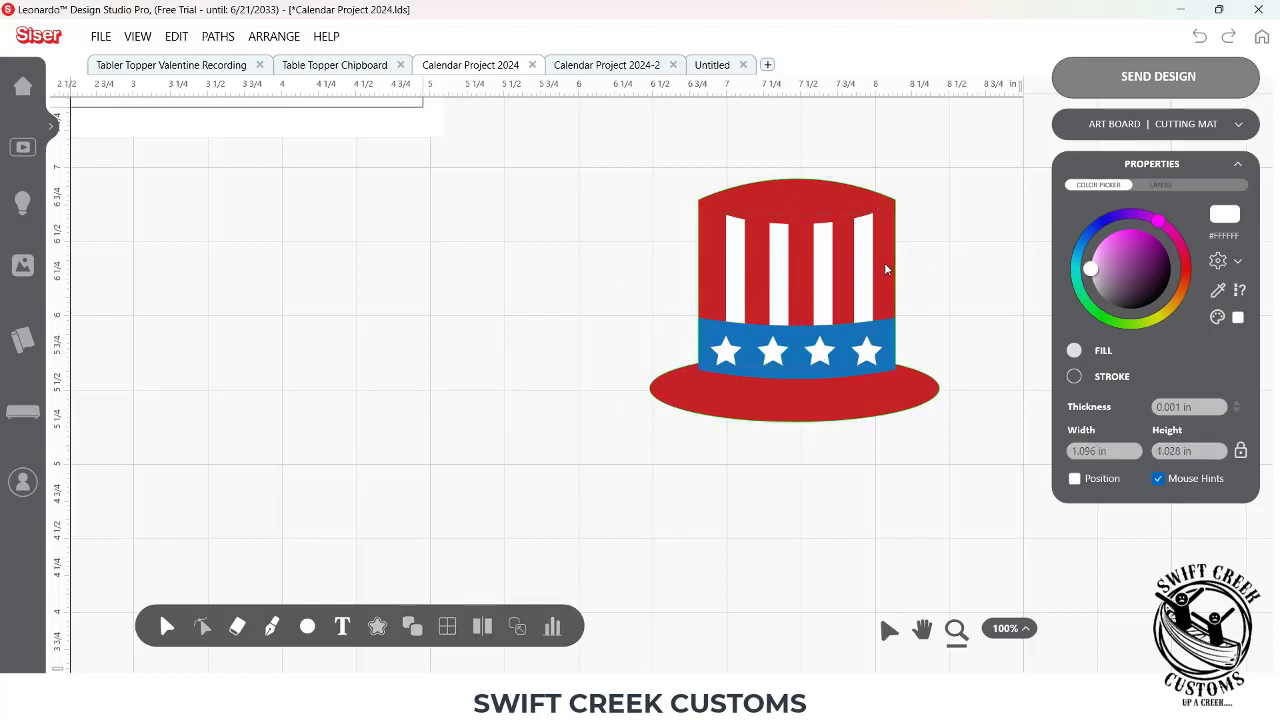
pyautogui.click(884, 262)
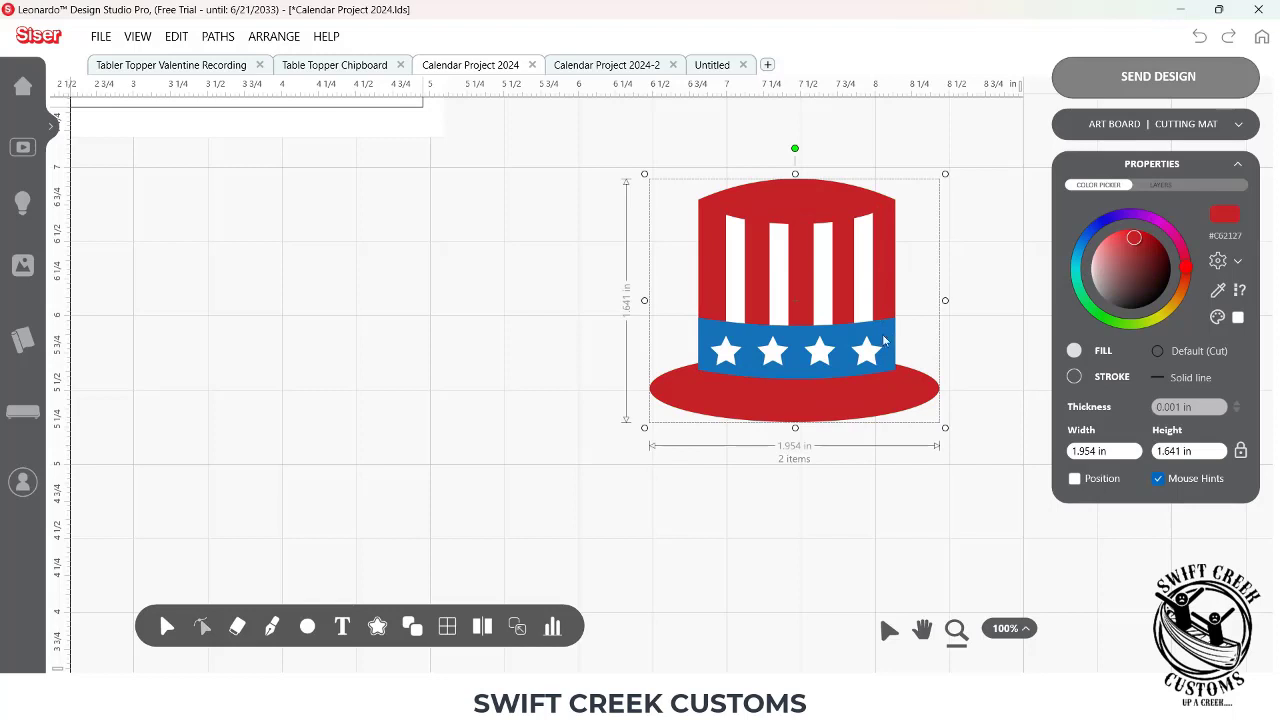
pyautogui.moveTo(888, 335); pyautogui.dragTo(485, 362)
pyautogui.moveTo(651, 163); pyautogui.dragTo(940, 446)
pyautogui.press('Delete')
# Step: Recolor the red hat body black and its blue band white
pyautogui.click(340, 273)
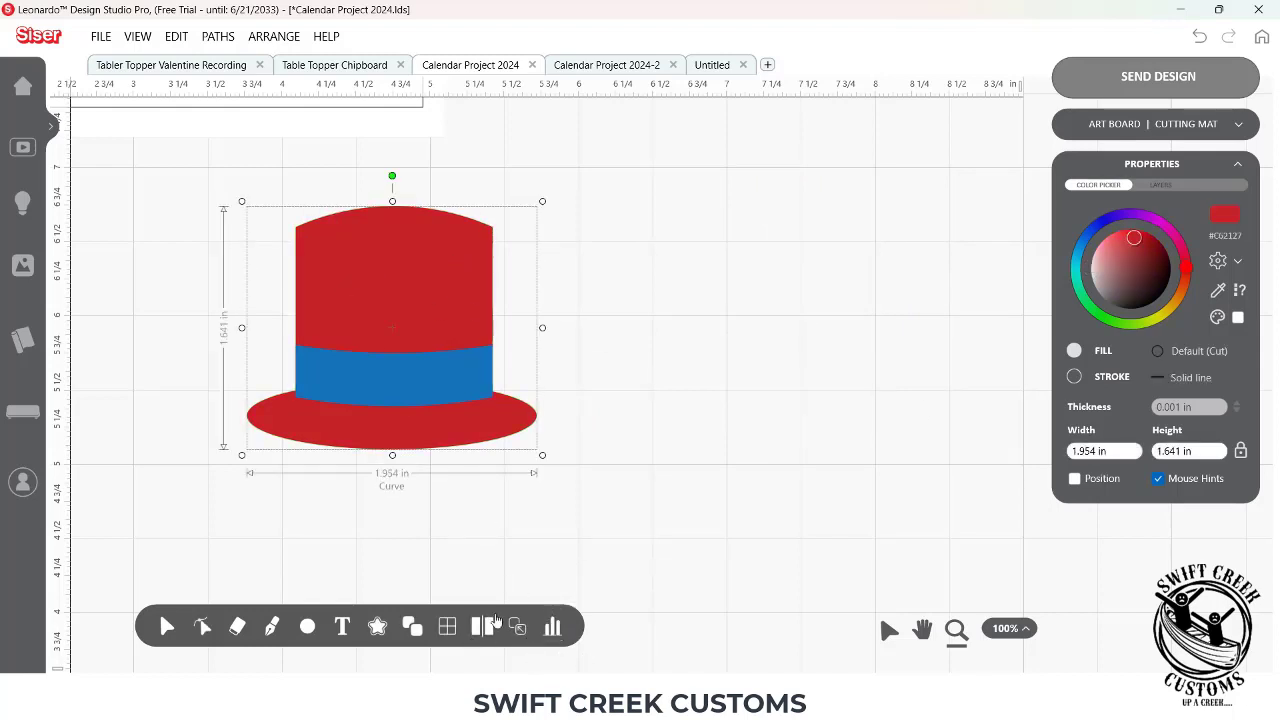
pyautogui.moveTo(1137, 243); pyautogui.dragTo(1152, 308)
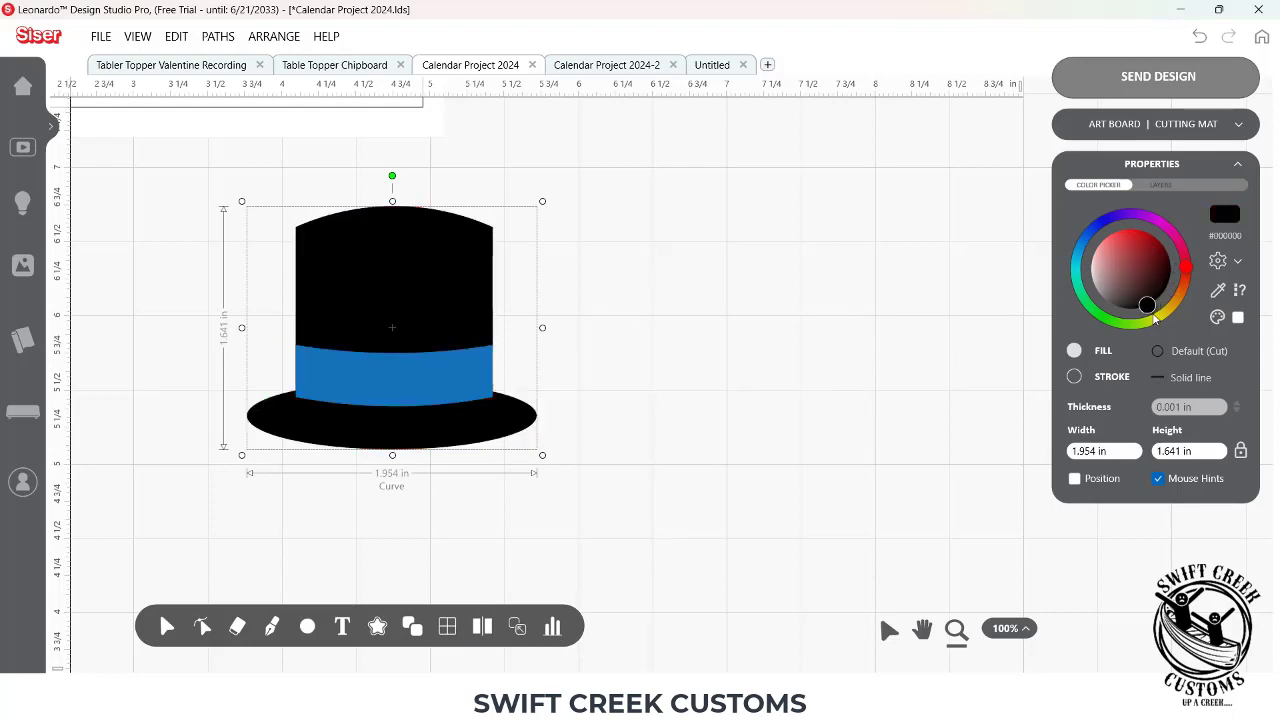
pyautogui.click(472, 379)
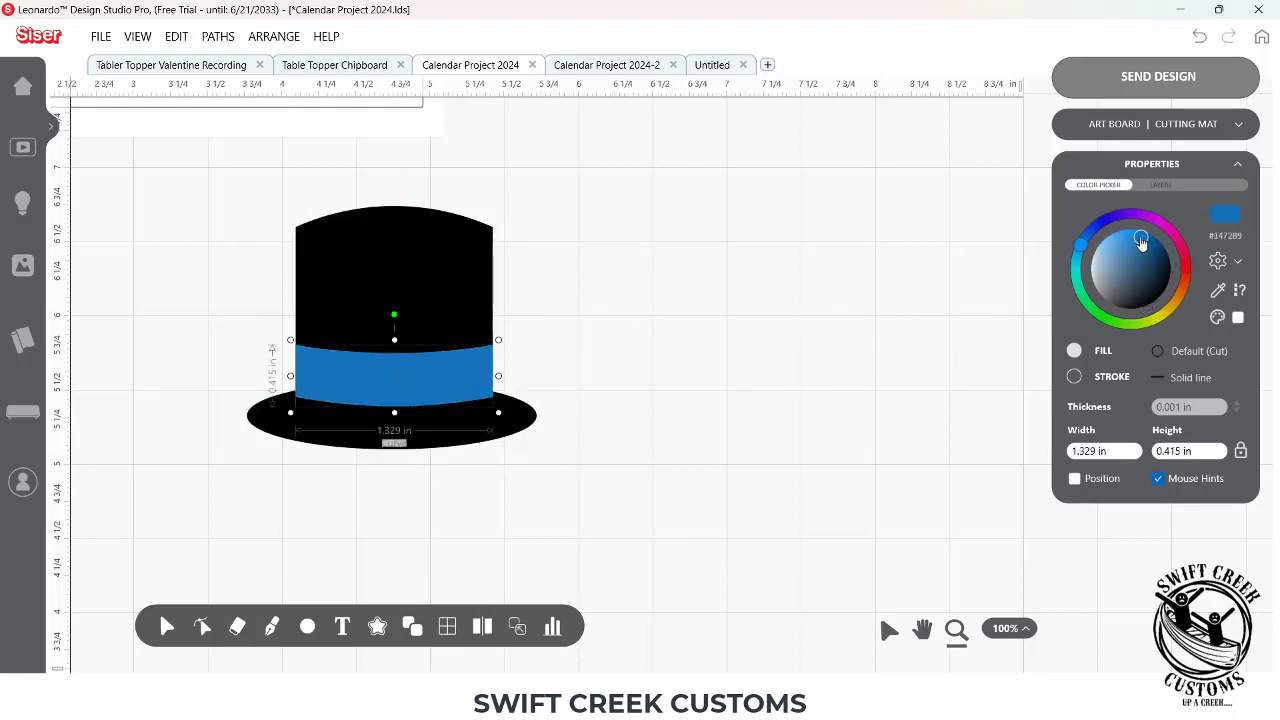
pyautogui.click(1224, 263)
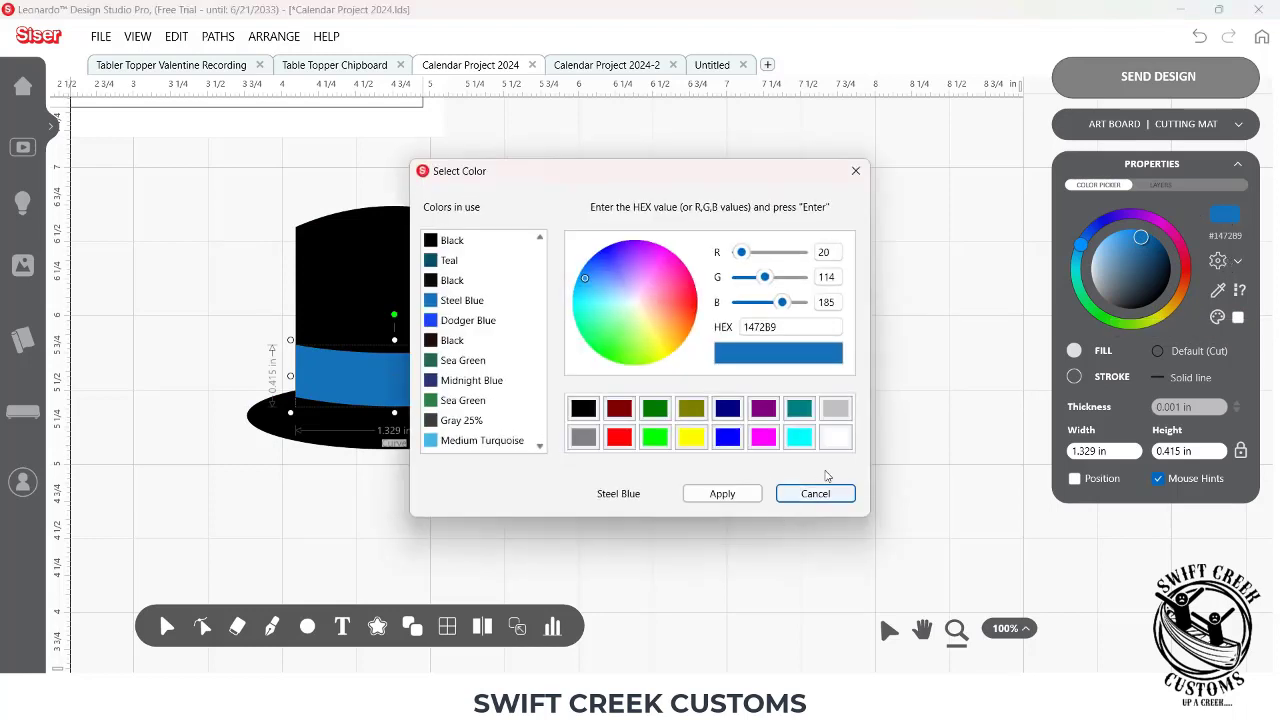
pyautogui.click(835, 437)
pyautogui.click(722, 493)
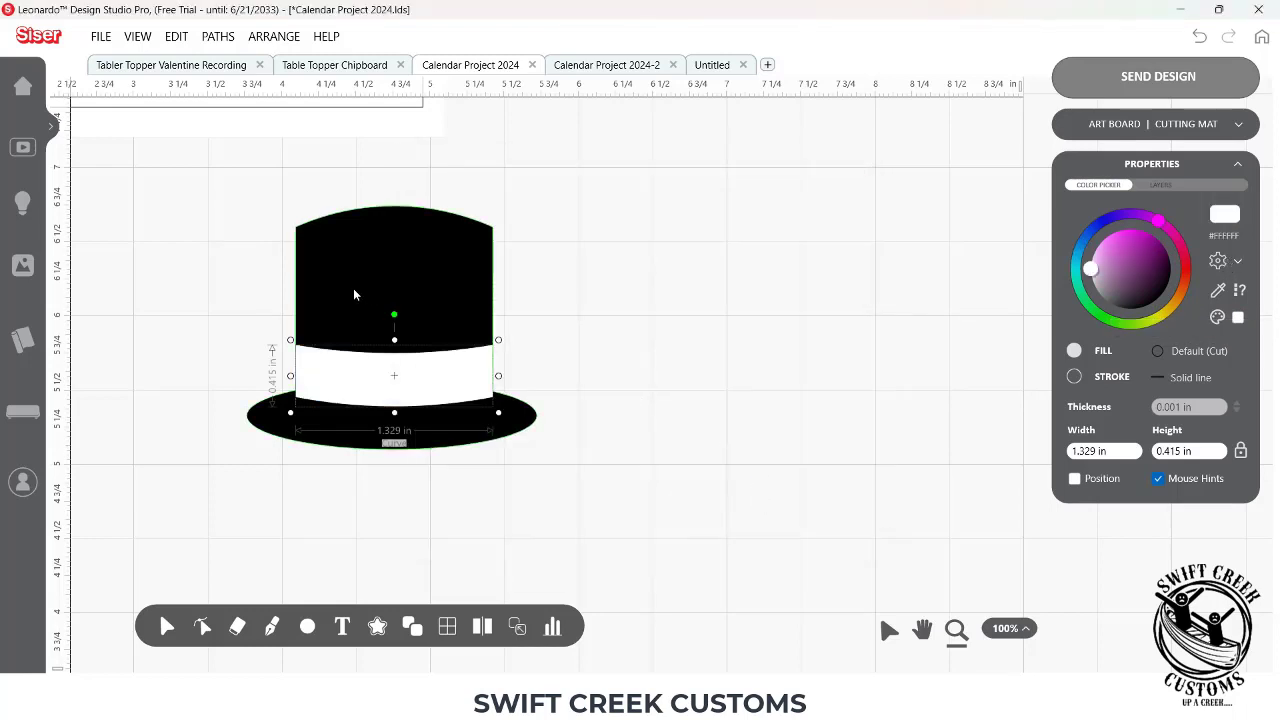
# Step: Change the hat band's color to red, FF0000
pyautogui.moveTo(209, 234); pyautogui.dragTo(523, 497)
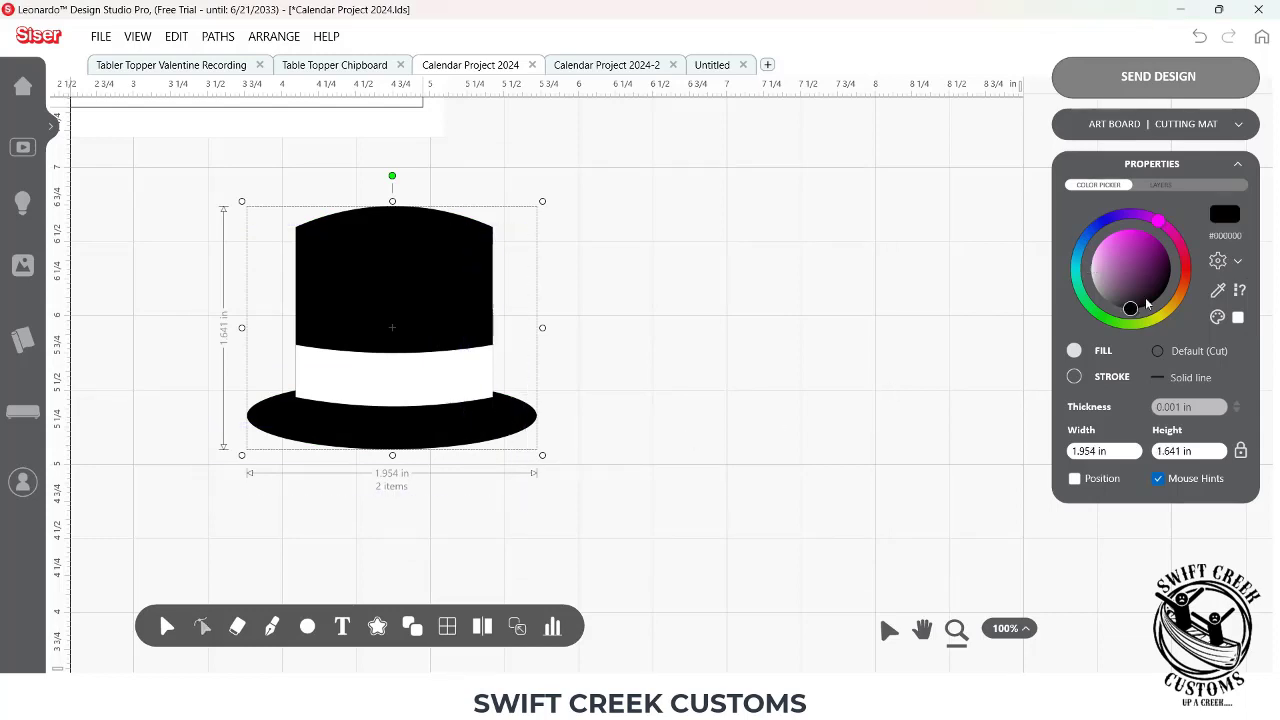
pyautogui.click(697, 303)
pyautogui.click(443, 374)
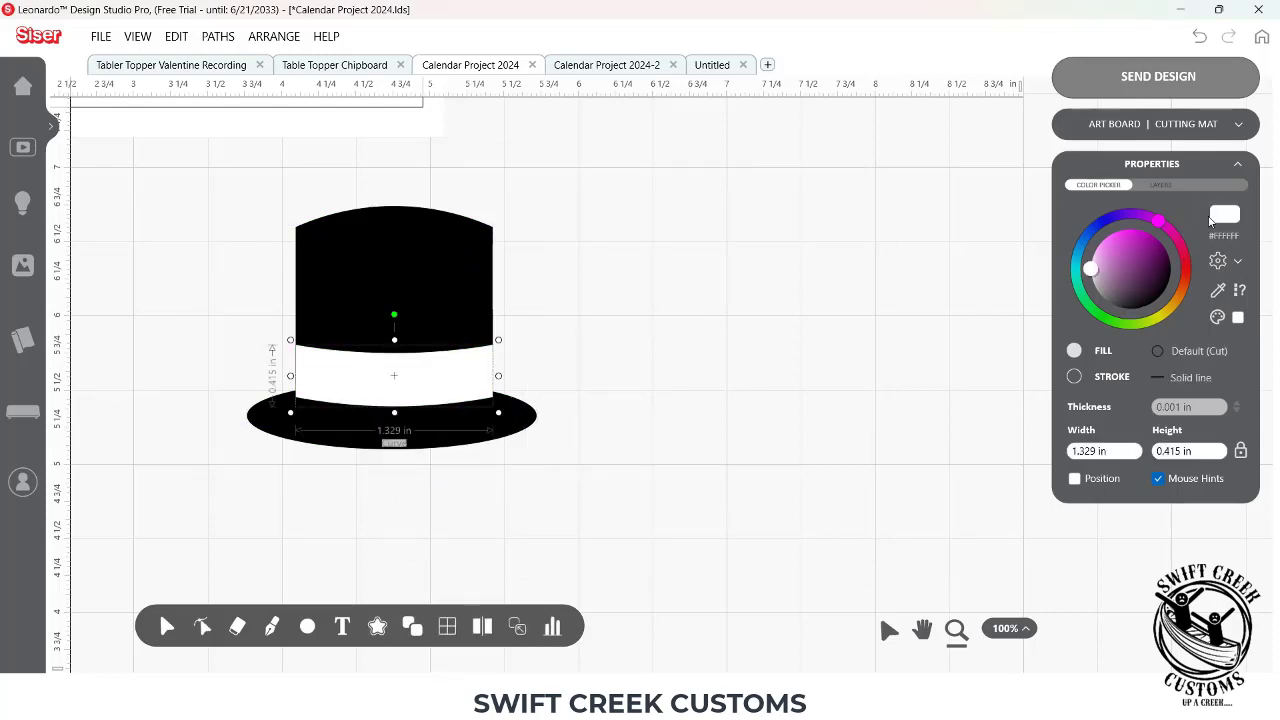
pyautogui.click(1224, 216)
pyautogui.click(619, 433)
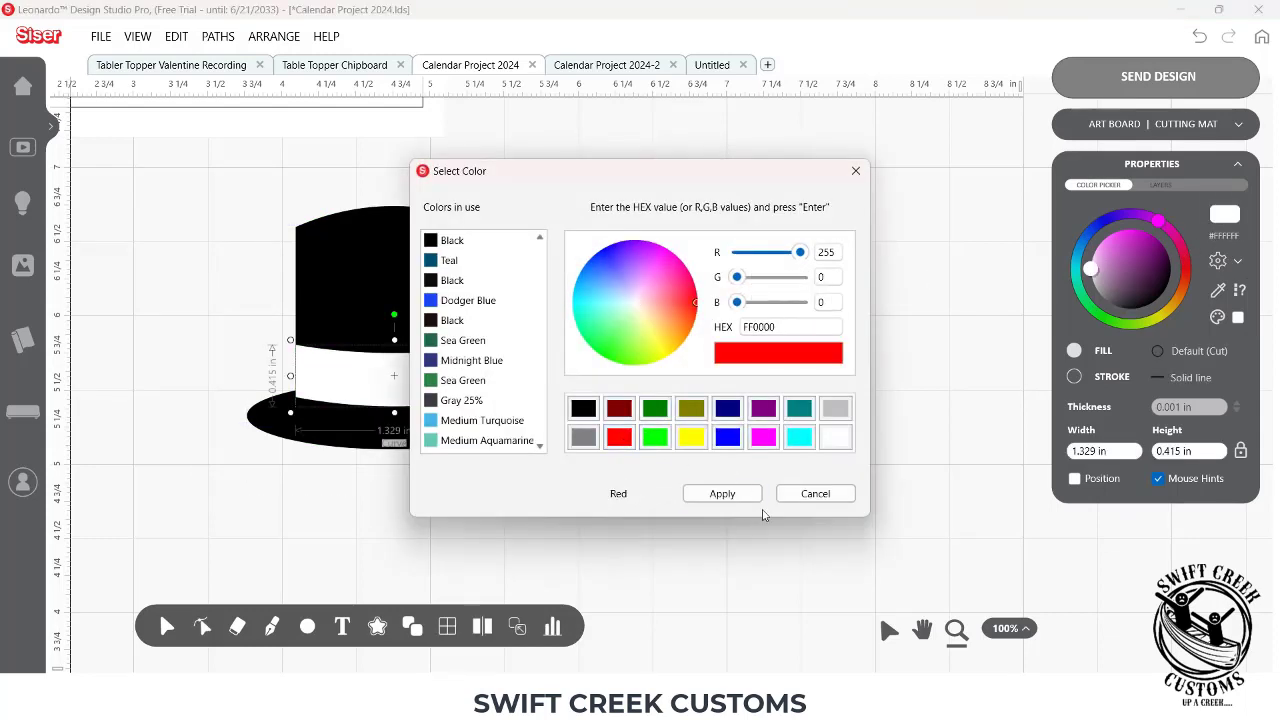
pyautogui.click(714, 488)
# Step: Group the black hat body with its red band and shrink the hat to about 1.16 in wide
pyautogui.click(183, 274)
pyautogui.moveTo(183, 274); pyautogui.dragTo(474, 443)
pyautogui.moveTo(542, 201); pyautogui.dragTo(421, 295)
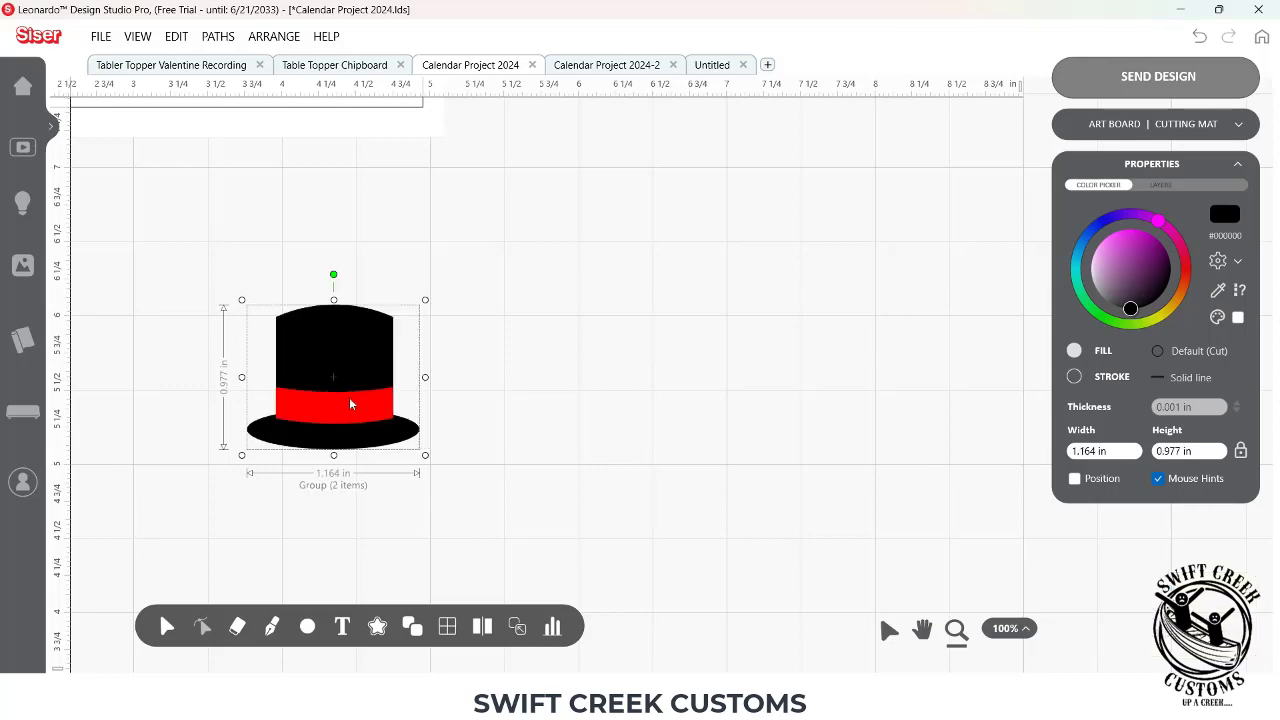
# Step: Move the hat up to the gray banner of the January page and bring it to the front
pyautogui.press('space')
pyautogui.moveTo(346, 394); pyautogui.dragTo(604, 139)
pyautogui.click(429, 569)
pyautogui.scroll(5, 534, 534)
pyautogui.moveTo(638, 458); pyautogui.dragTo(604, 217)
pyautogui.press('space')
pyautogui.moveTo(596, 150); pyautogui.dragTo(600, 142)
pyautogui.rightClick(600, 142)
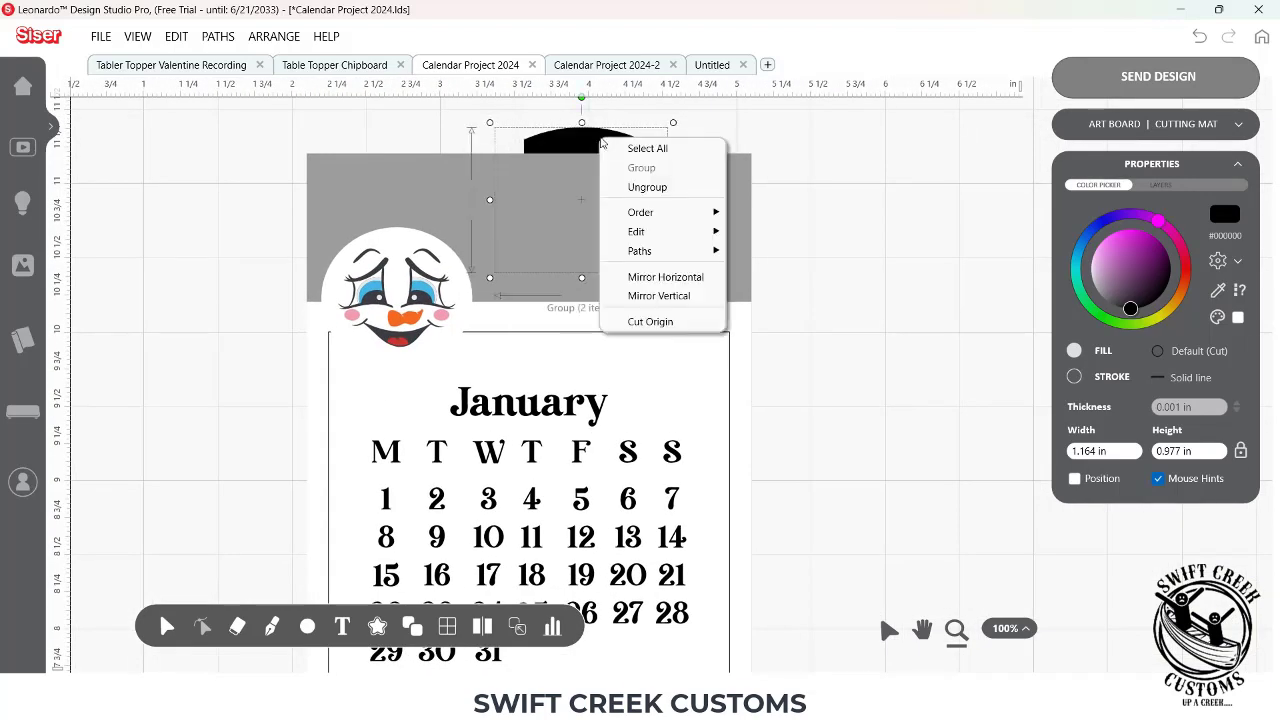
pyautogui.moveTo(700, 212)
pyautogui.click(770, 213)
# Step: Seat the hat on the snowman's head, squashed to about 0.586 in high, and align the two
pyautogui.moveTo(576, 197); pyautogui.dragTo(394, 176)
pyautogui.moveTo(396, 109); pyautogui.dragTo(396, 196)
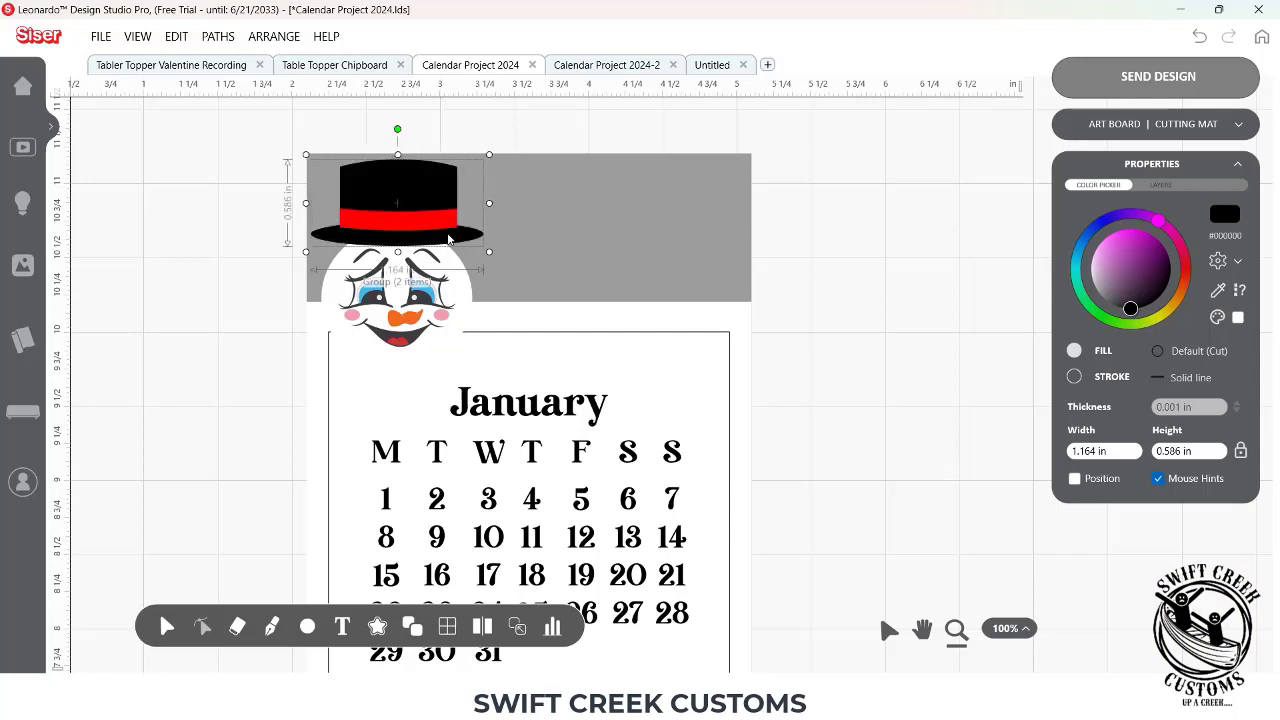
pyautogui.keyDown('shift'); pyautogui.click(449, 298); pyautogui.keyUp('shift')
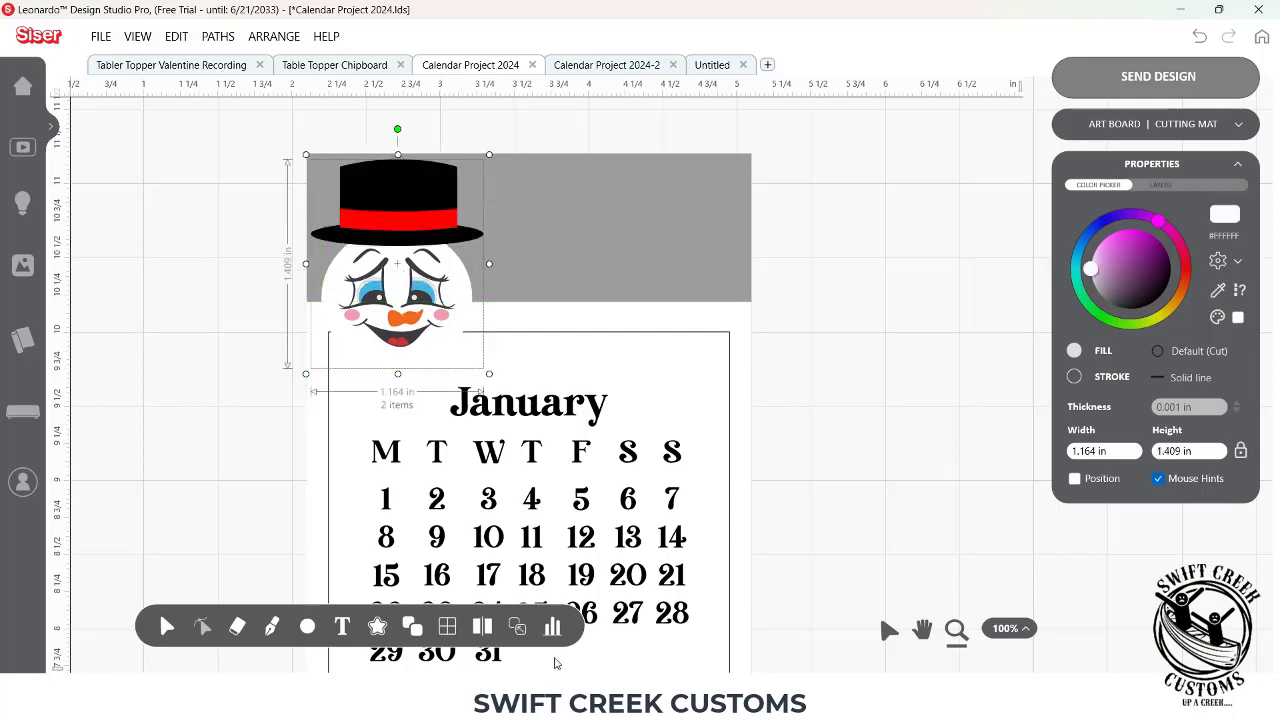
pyautogui.click(552, 626)
pyautogui.click(560, 590)
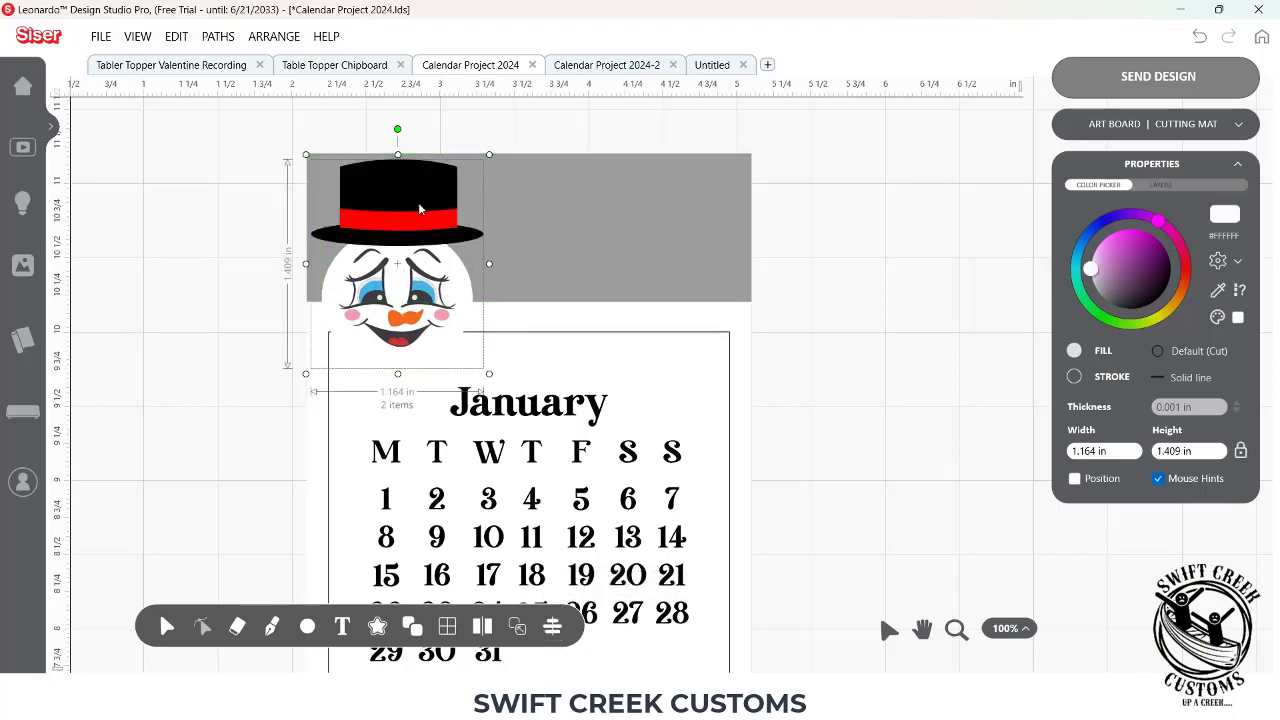
# Step: Tilt the hat slightly counter-clockwise, lower it onto the snowman's forehead, and enlarge it to about 1.157 in wide
pyautogui.click(318, 186)
pyautogui.click(398, 195)
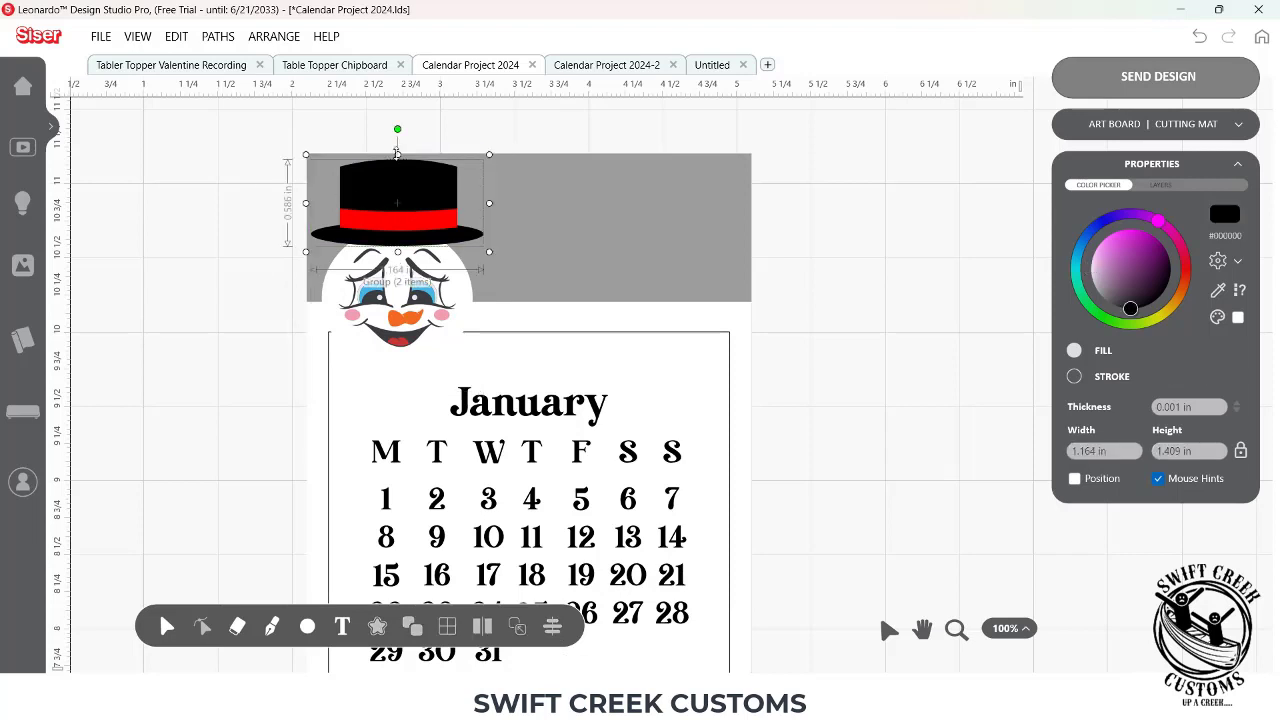
pyautogui.moveTo(397, 128)
pyautogui.mouseDown()
pyautogui.moveTo(368, 140)
pyautogui.moveTo(380, 125)
pyautogui.mouseUp()
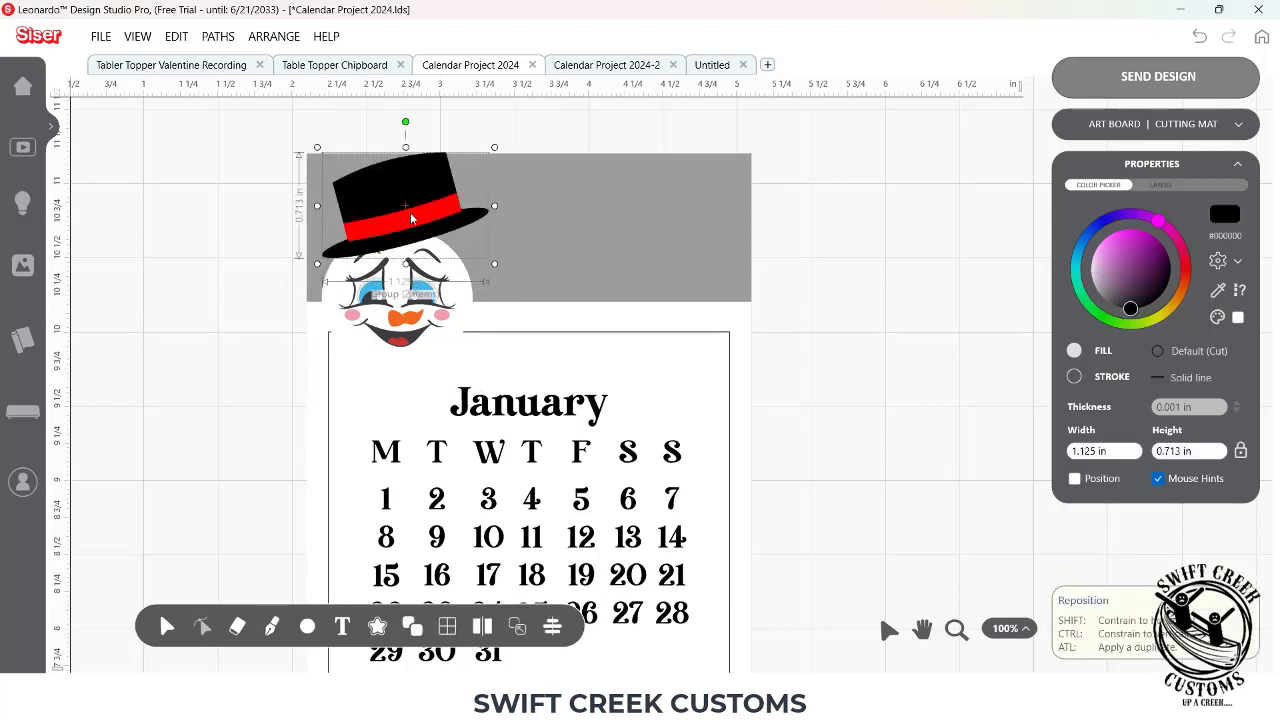
pyautogui.moveTo(385, 230); pyautogui.dragTo(403, 232)
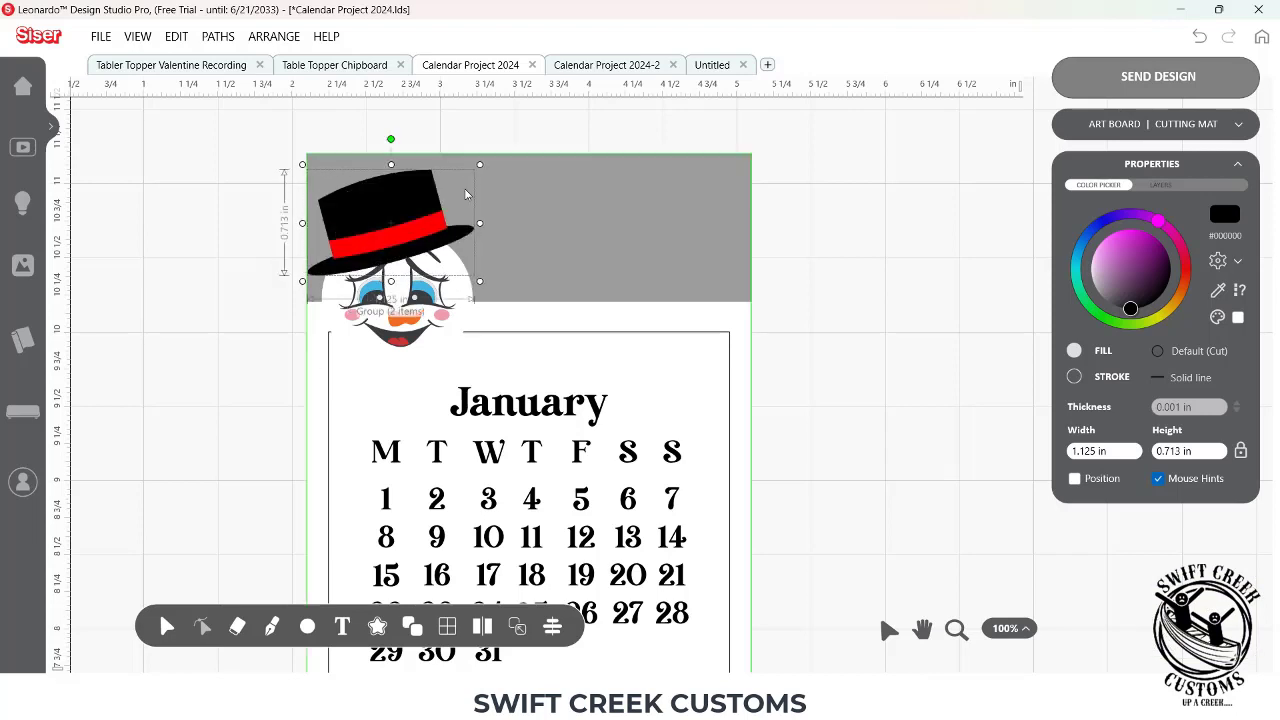
pyautogui.moveTo(480, 164); pyautogui.dragTo(484, 161)
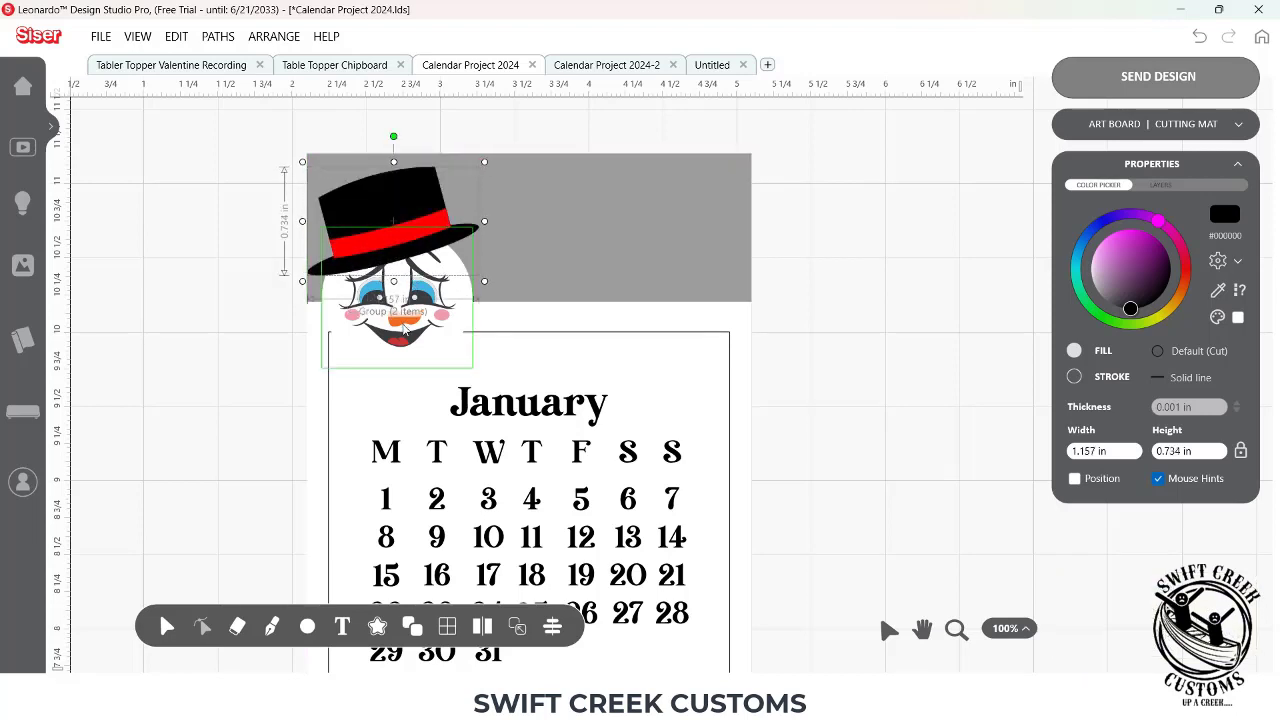
# Step: Try to align the tilted hat with the snowman's head
pyautogui.keyDown('shift'); pyautogui.click(401, 249); pyautogui.keyUp('shift')
pyautogui.moveTo(552, 622)
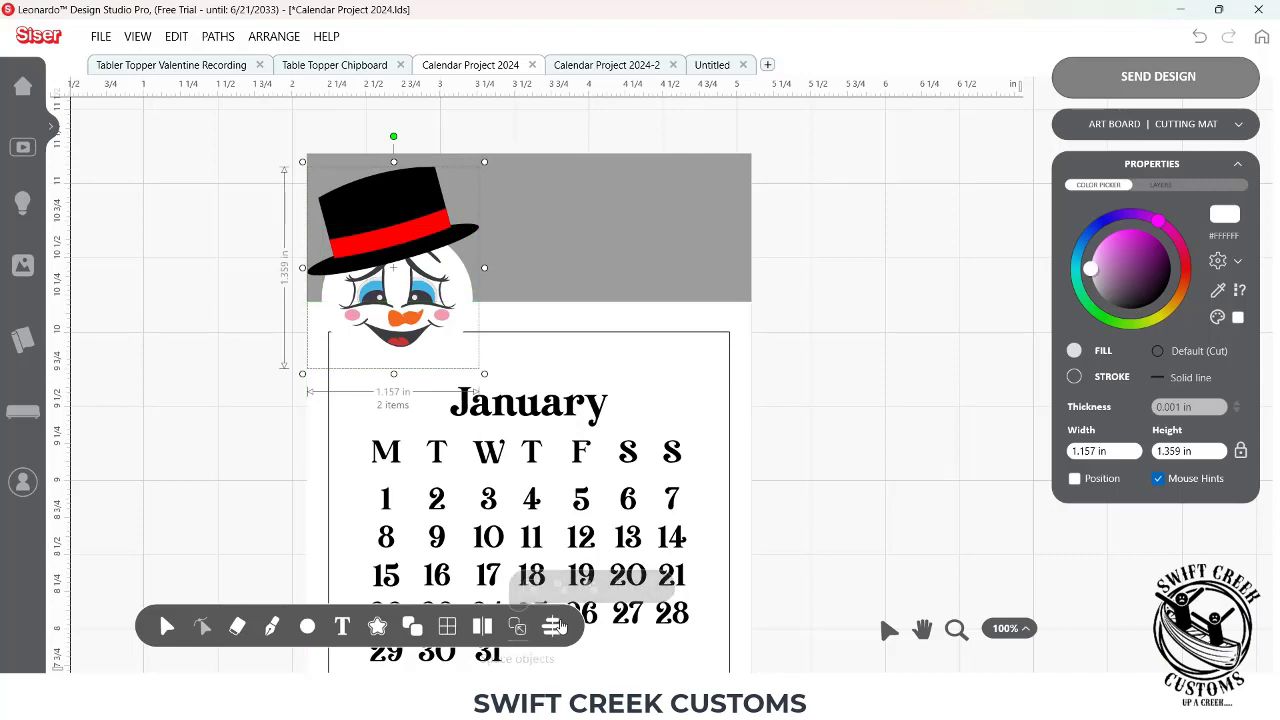
pyautogui.click(595, 587)
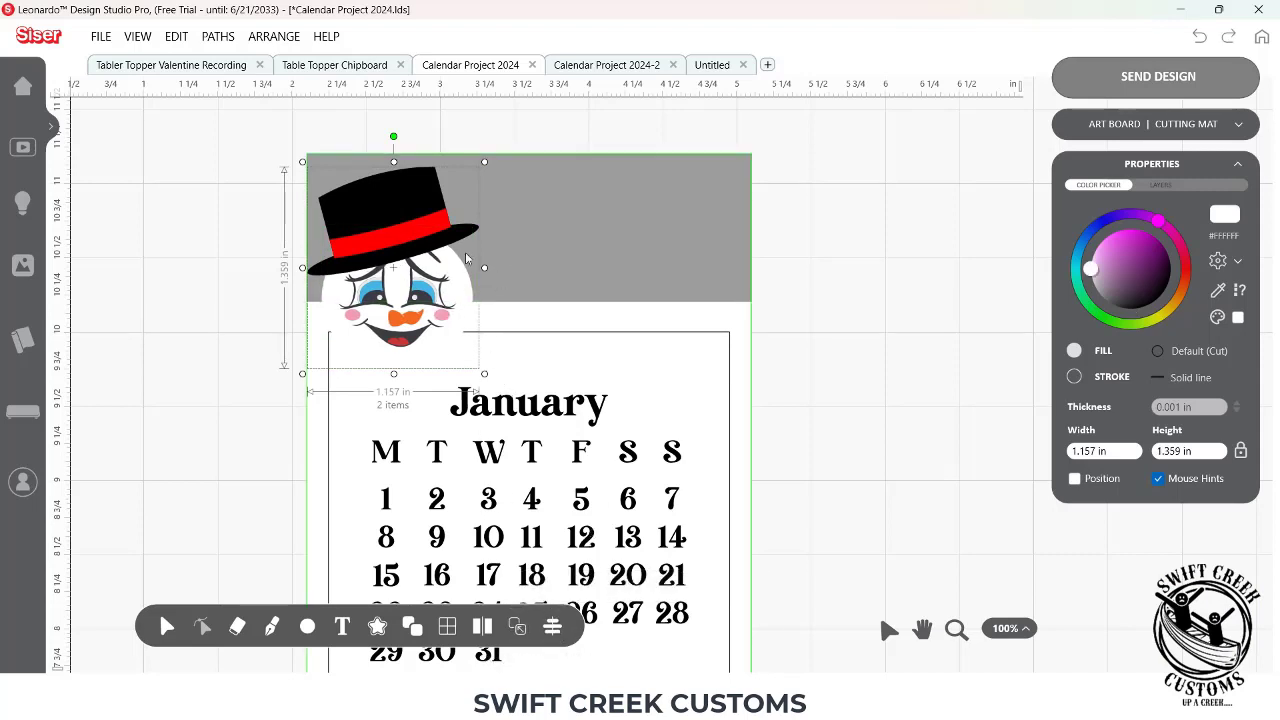
pyautogui.click(171, 266)
pyautogui.click(371, 256)
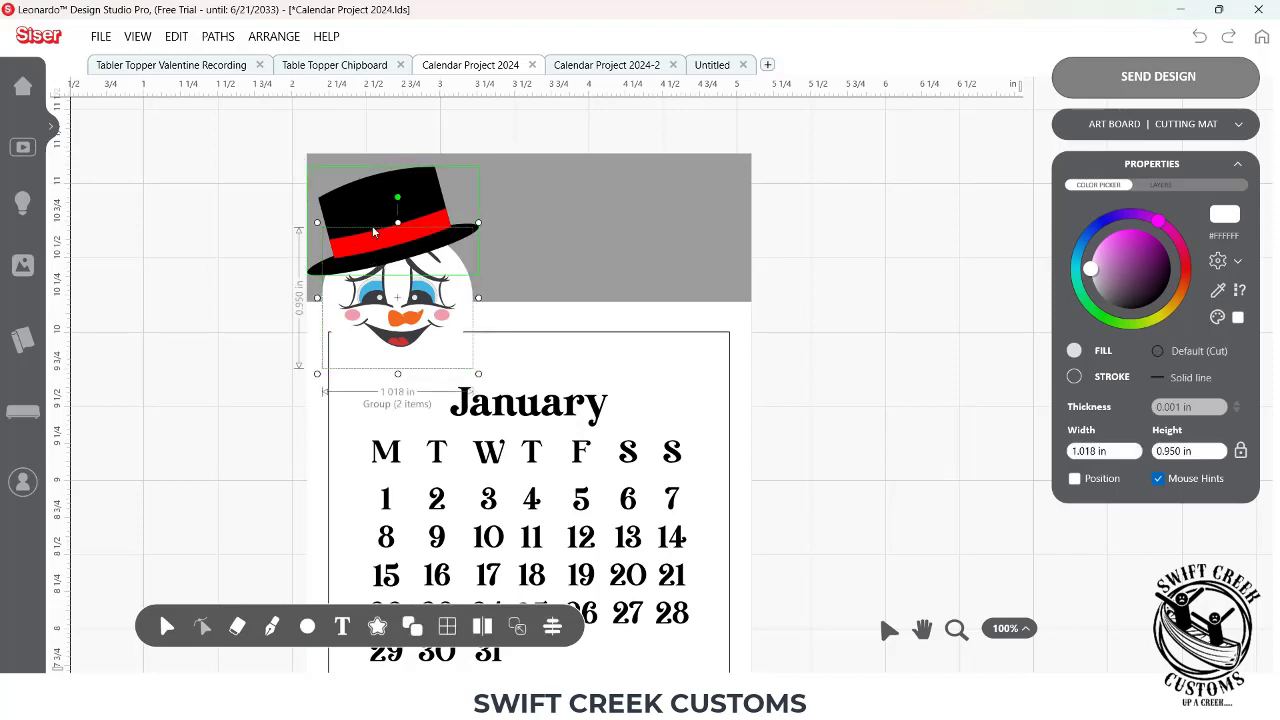
pyautogui.click(376, 224)
pyautogui.press('Left')
pyautogui.press('Left')
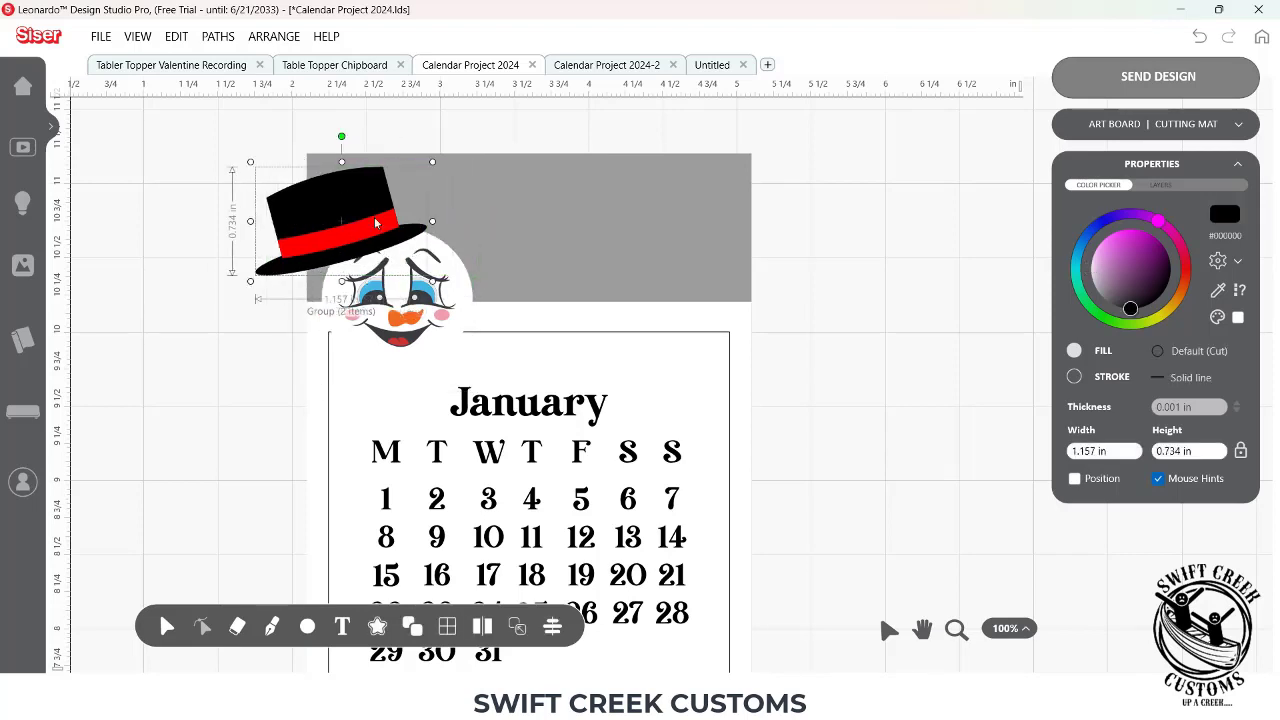
pyautogui.press('Right')
pyautogui.press('Right')
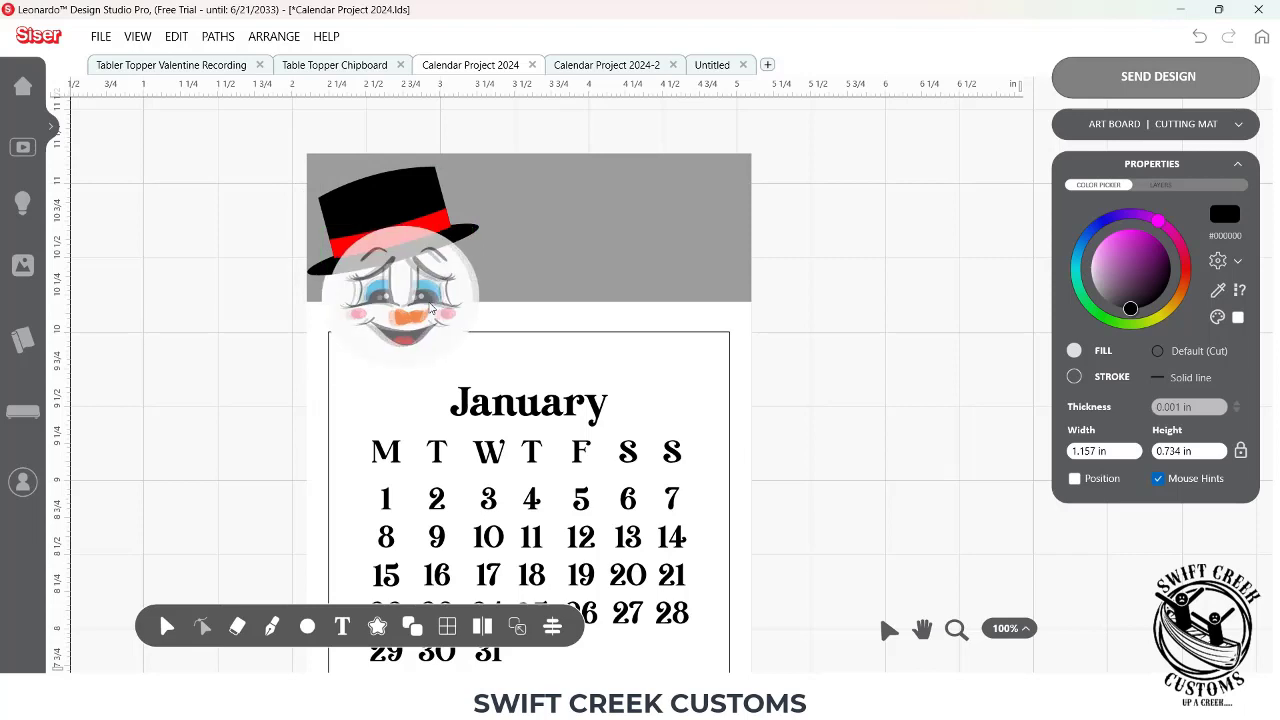
# Step: Shift the snowman's head slightly right and down beneath the tilted hat
pyautogui.click(430, 305)
pyautogui.moveTo(425, 297); pyautogui.dragTo(426, 315)
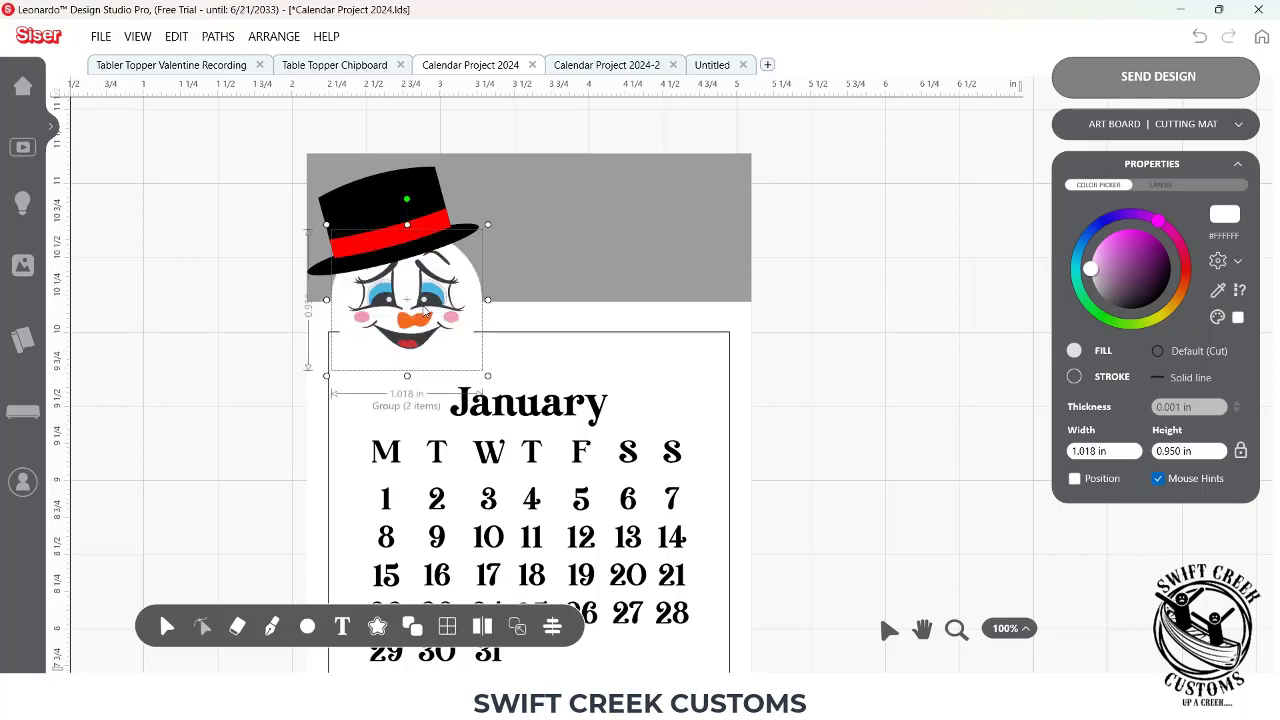
# Step: Group the hat with the snowman's head and bring the group in front of the calendar page
pyautogui.keyDown('shift'); pyautogui.click(390, 206); pyautogui.keyUp('shift')
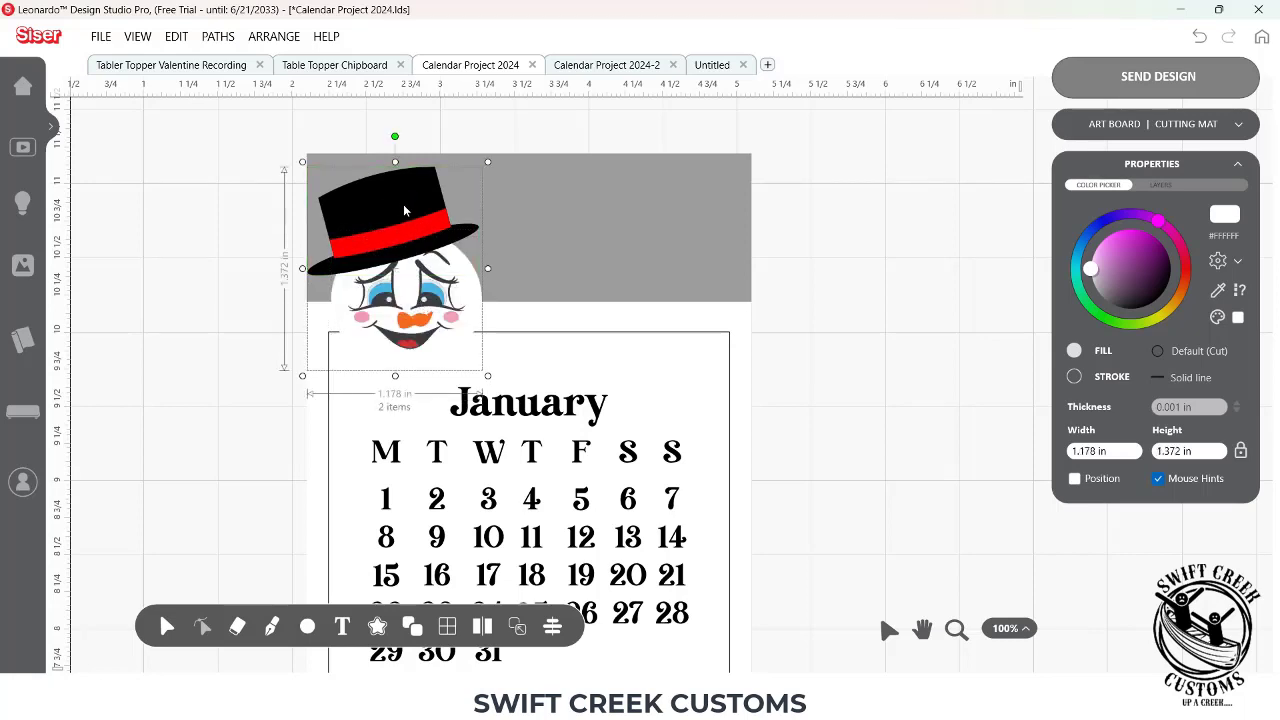
pyautogui.hotkey('ctrl', 'g')
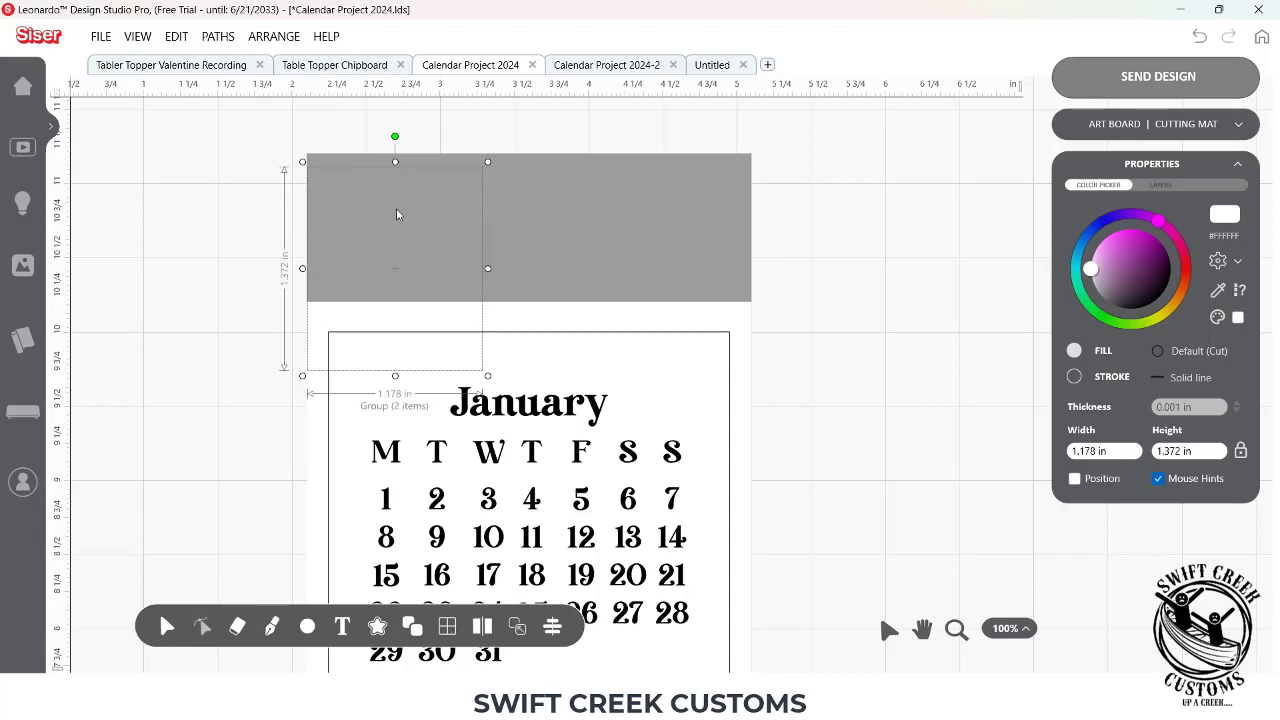
pyautogui.hotkey('ctrl', 'z')
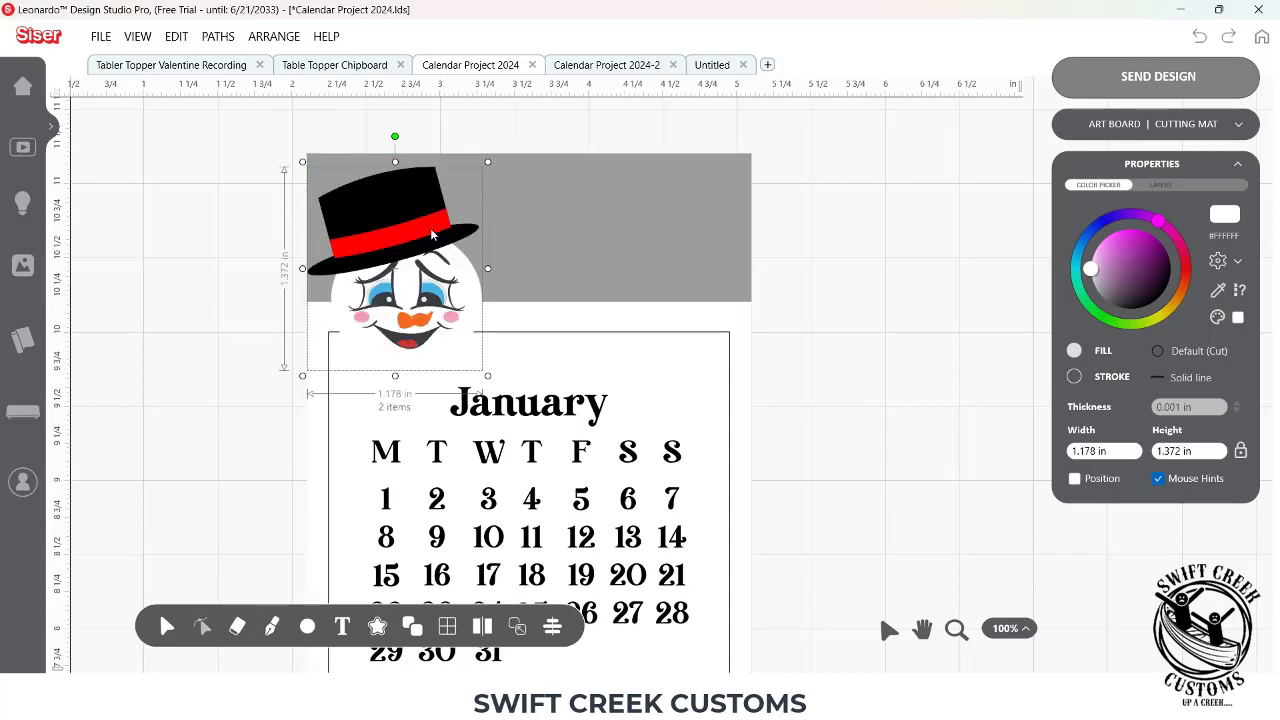
pyautogui.moveTo(401, 222); pyautogui.dragTo(289, 216)
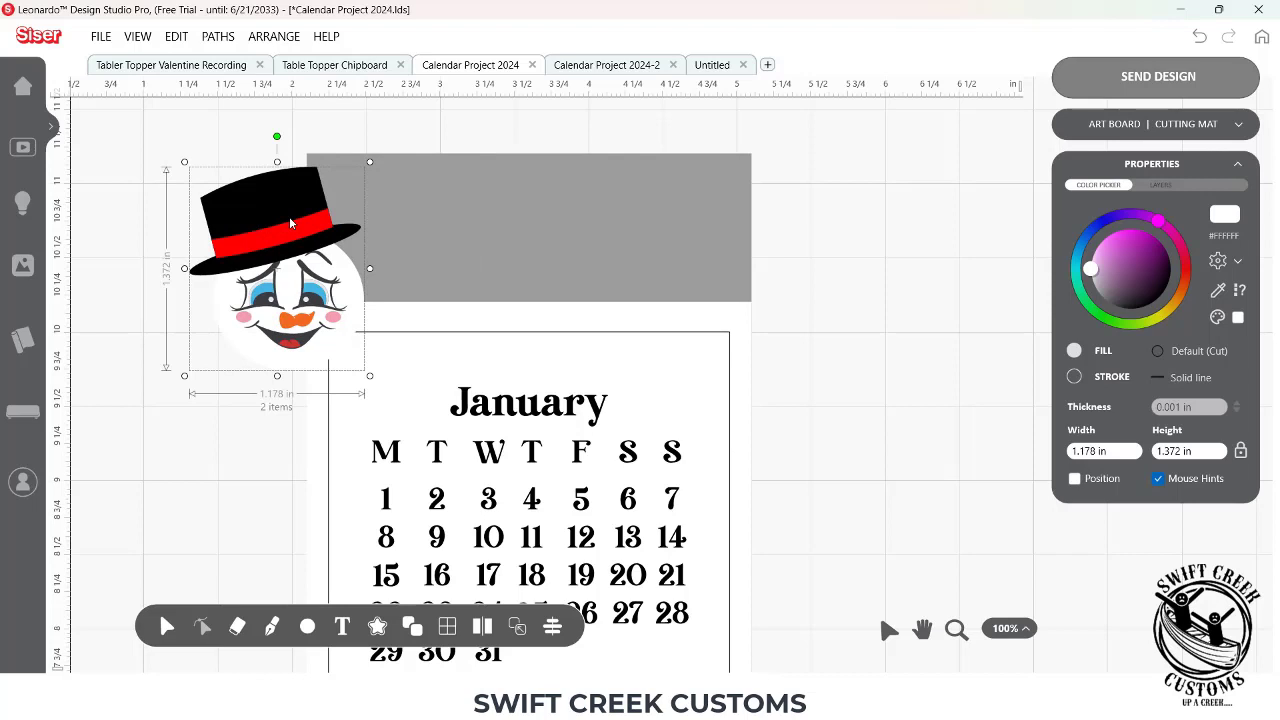
pyautogui.hotkey('ctrl', 'g')
pyautogui.rightClick(258, 238)
pyautogui.moveTo(300, 311)
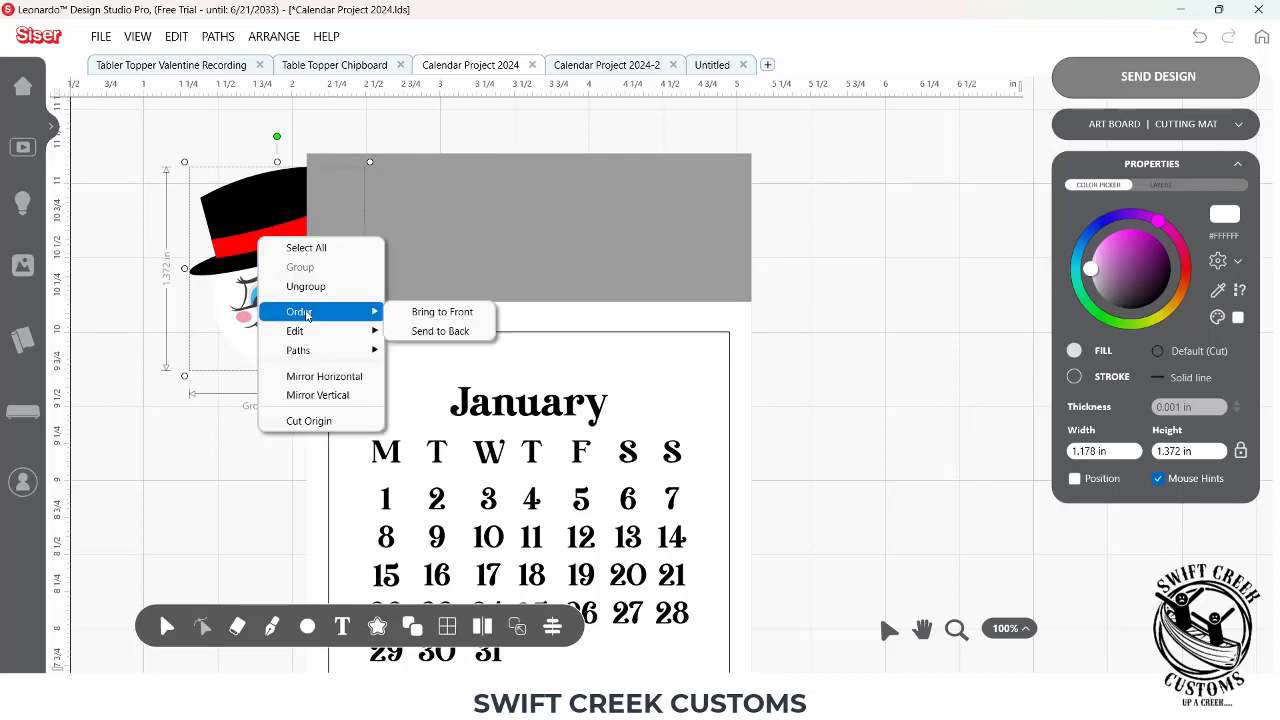
pyautogui.click(424, 319)
# Step: Place the snowman group over the left end of the gray banner and enlarge it to about 1.276 in wide
pyautogui.moveTo(265, 295); pyautogui.dragTo(389, 306)
pyautogui.moveTo(488, 177); pyautogui.dragTo(510, 160)
pyautogui.moveTo(435, 242); pyautogui.dragTo(435, 240)
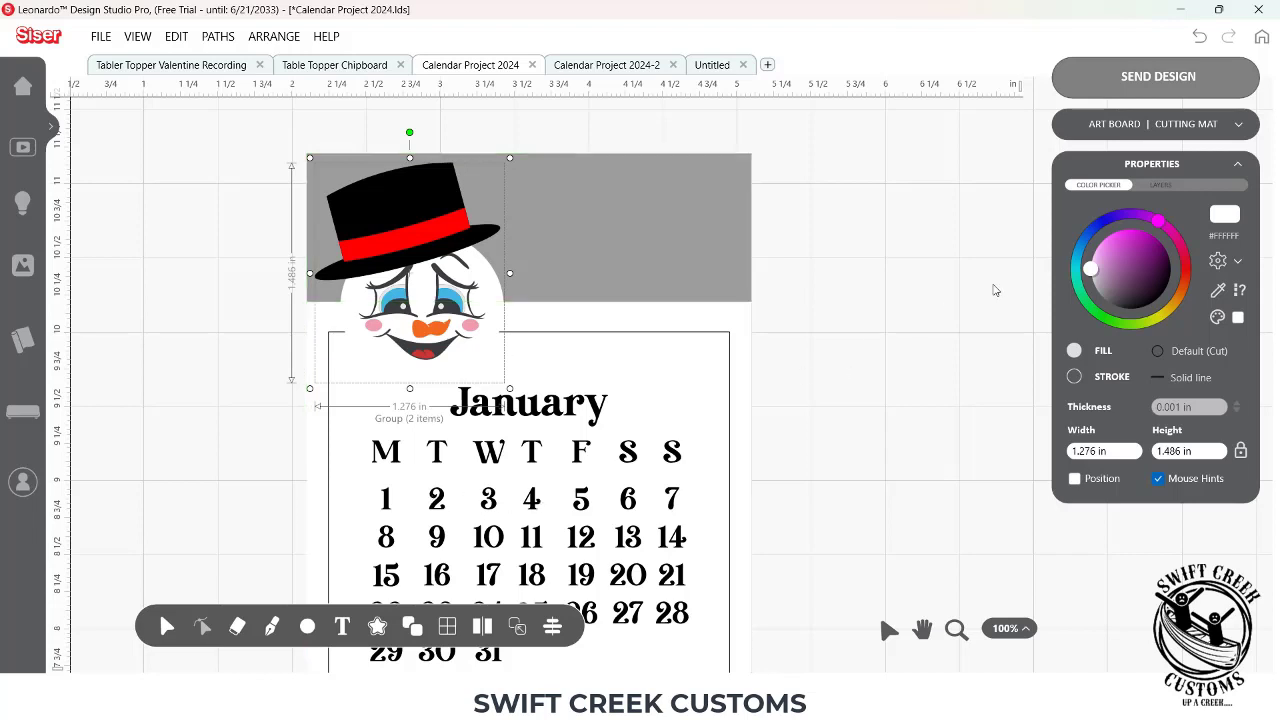
# Step: Copy the twelve finished calendar pages beside the mat and paste them into a new untitled document
pyautogui.scroll(-2, 943, 569)
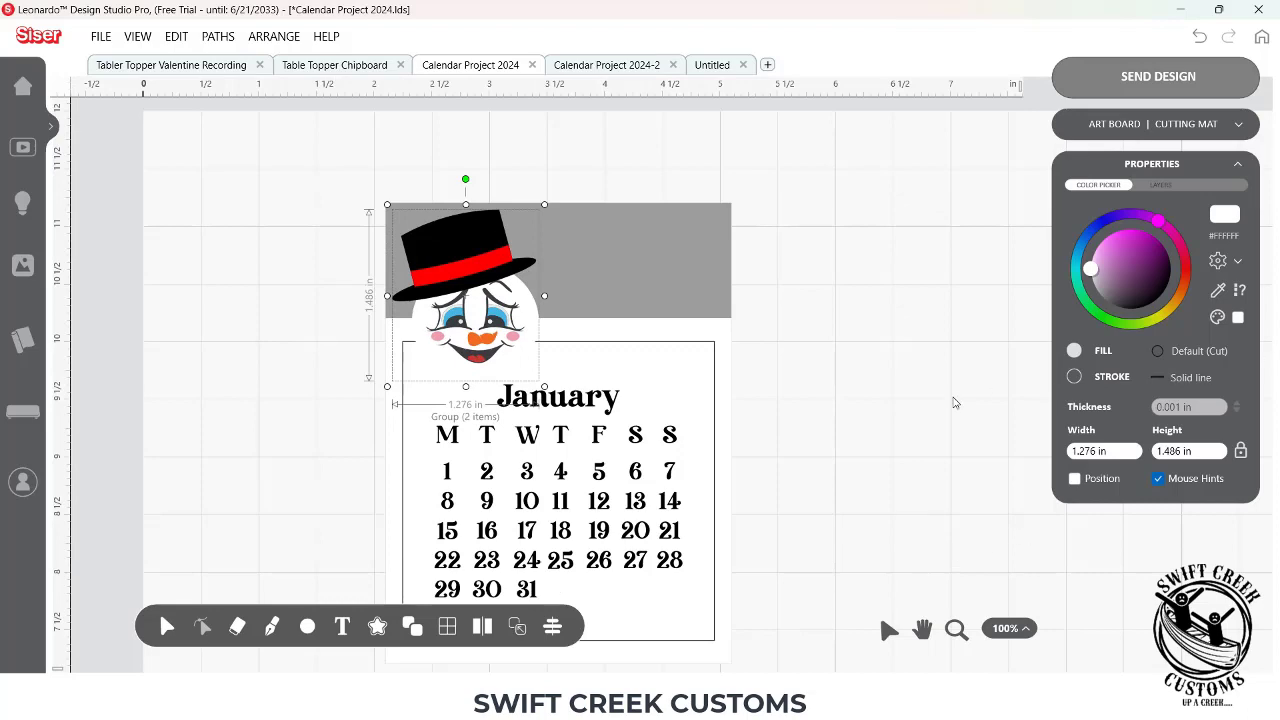
pyautogui.press('space')
pyautogui.moveTo(856, 476); pyautogui.dragTo(811, 423)
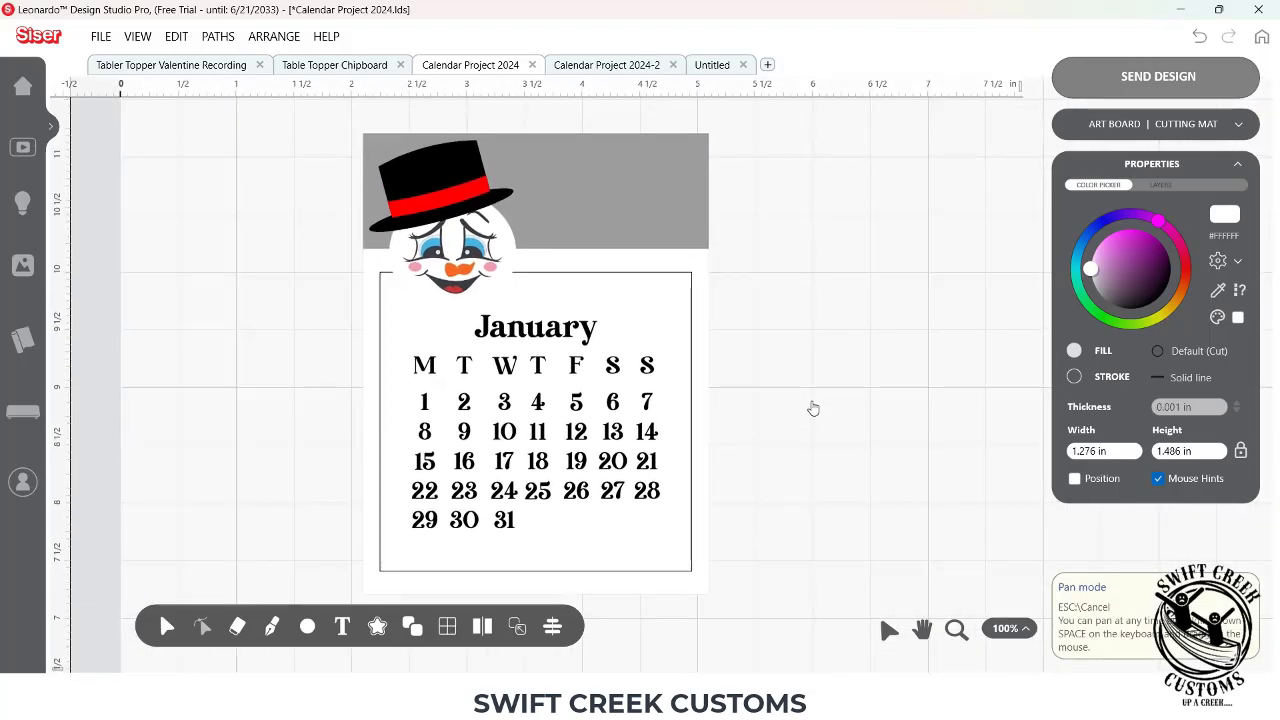
pyautogui.click(1005, 628)
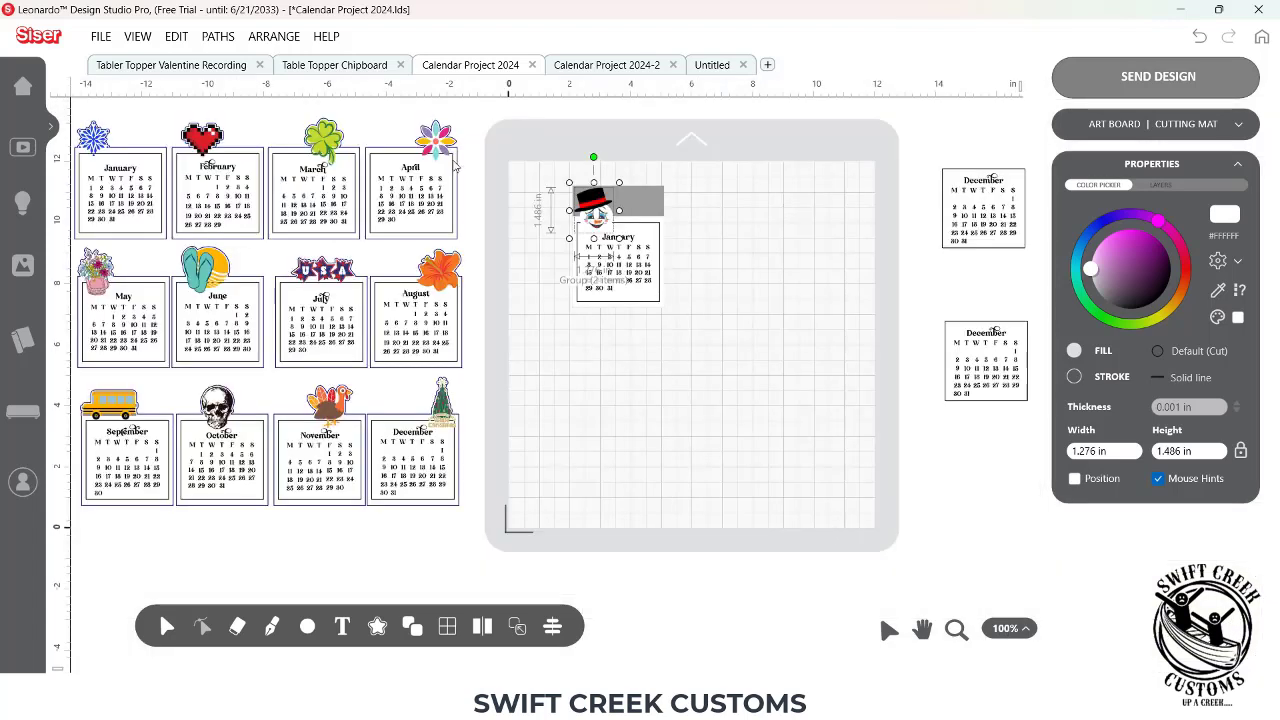
pyautogui.moveTo(84, 113); pyautogui.dragTo(463, 550)
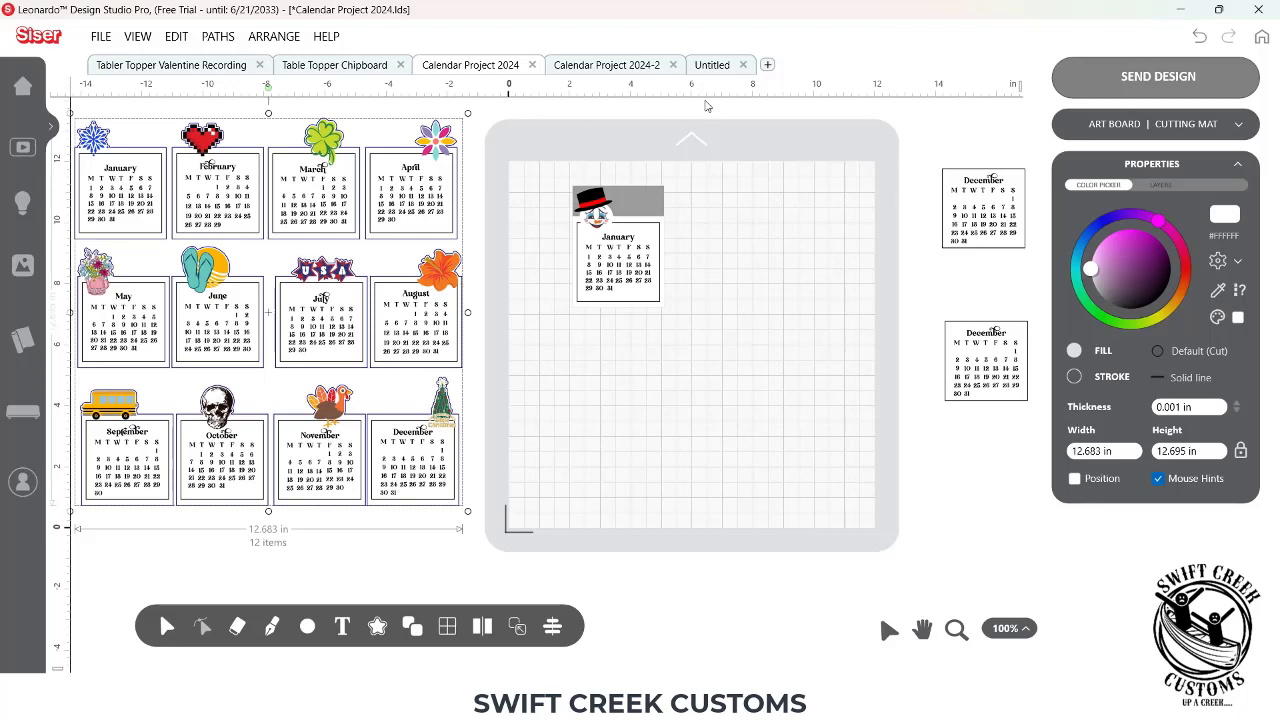
pyautogui.click(712, 65)
pyautogui.click(767, 65)
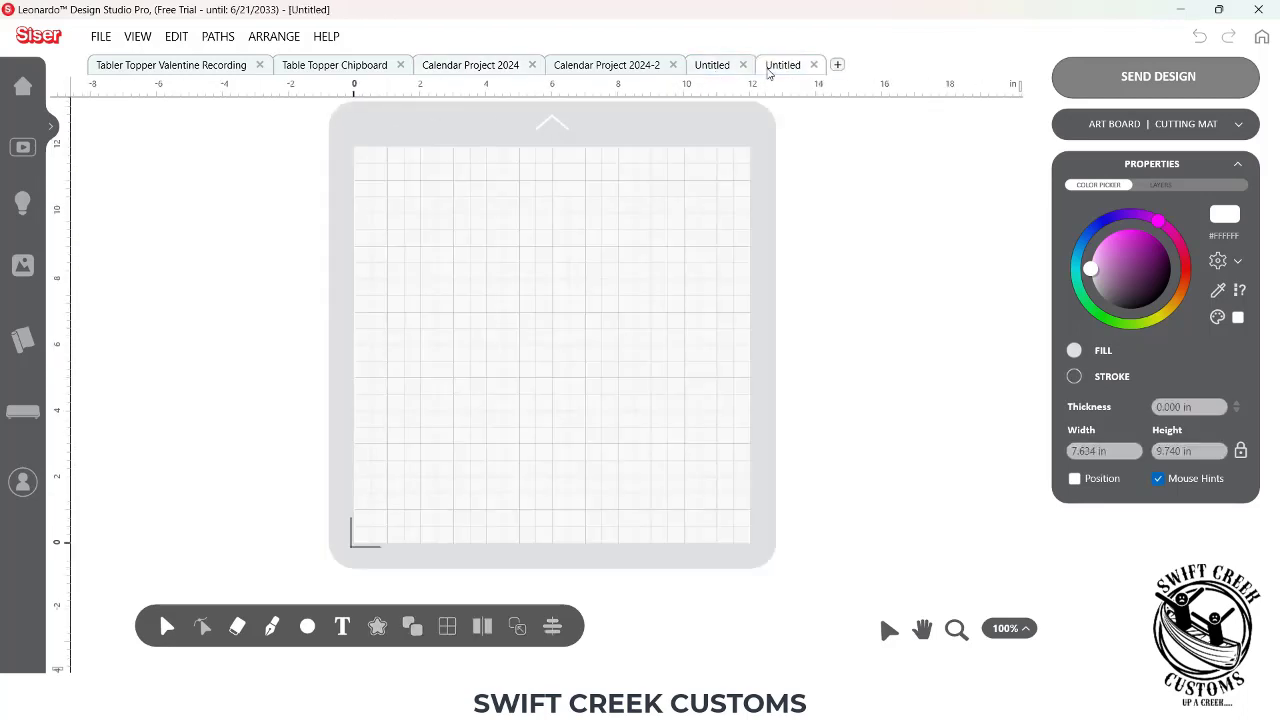
pyautogui.hotkey('ctrl', 'v')
# Step: Position the pasted calendar pages starting on the mat and scale them up to about 19.394 in wide
pyautogui.moveTo(291, 178); pyautogui.dragTo(773, 233)
pyautogui.moveTo(801, 579); pyautogui.dragTo(1049, 672)
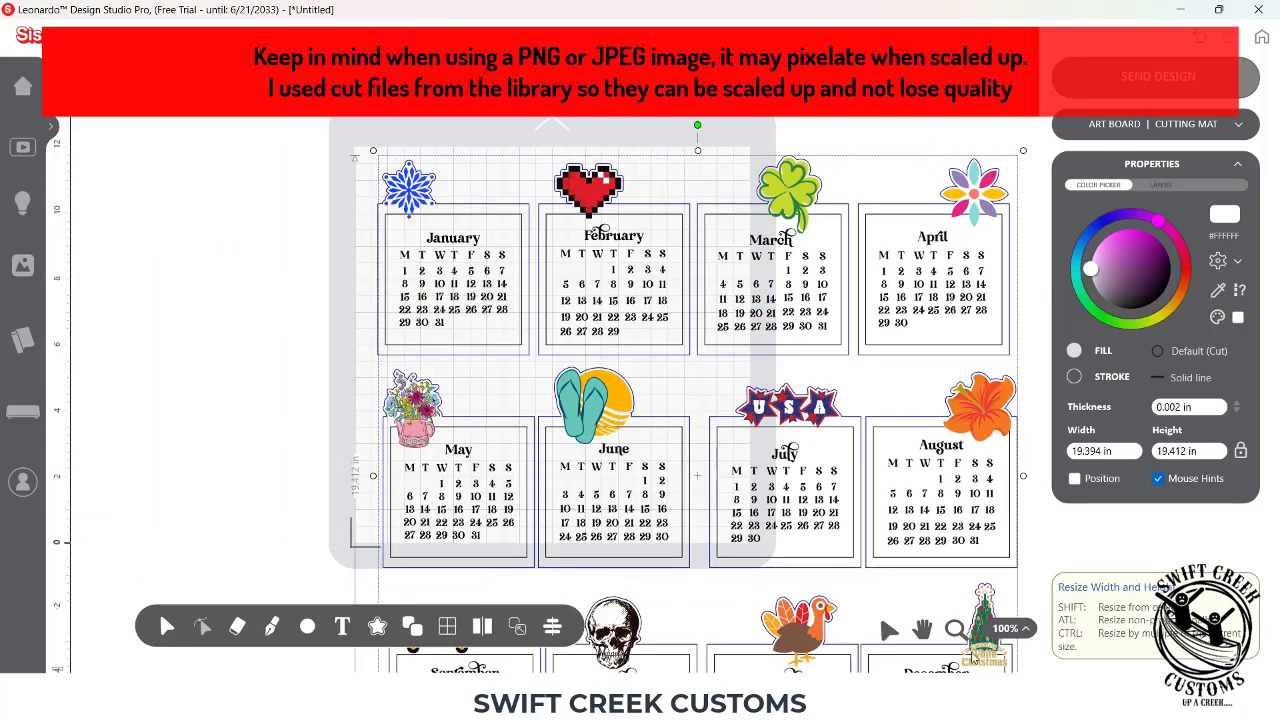
pyautogui.moveTo(588, 402); pyautogui.dragTo(586, 412)
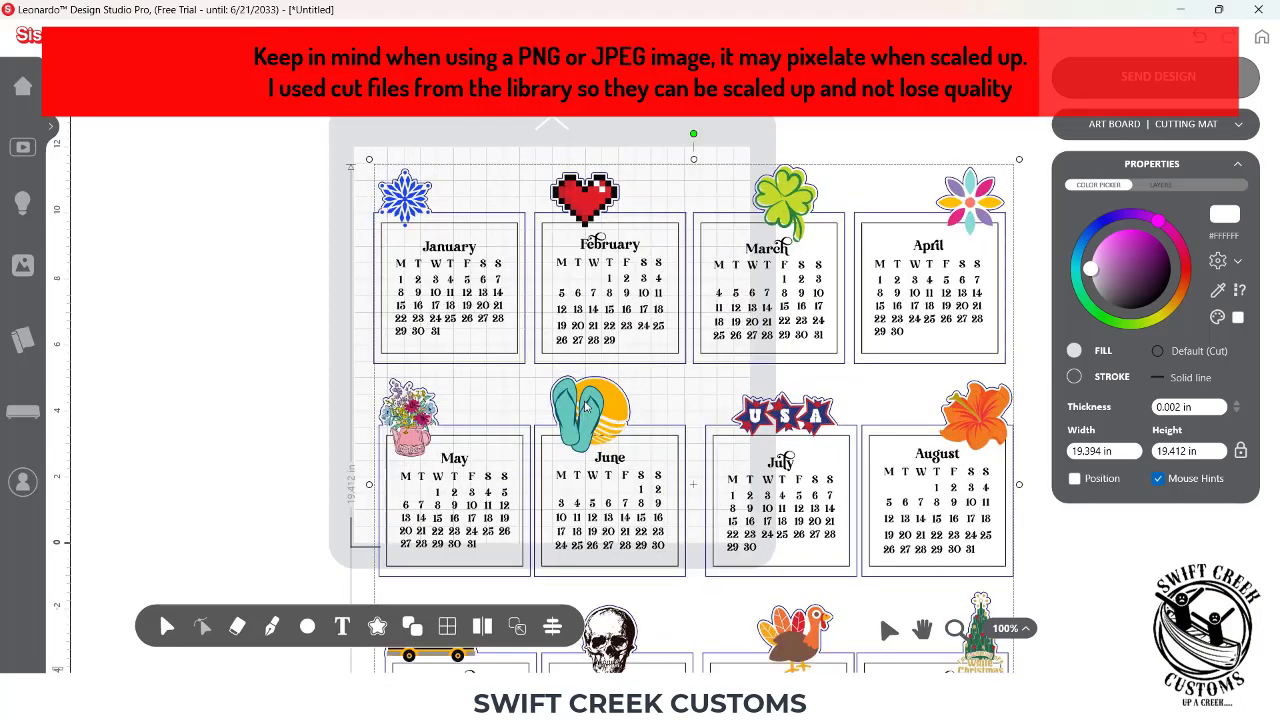